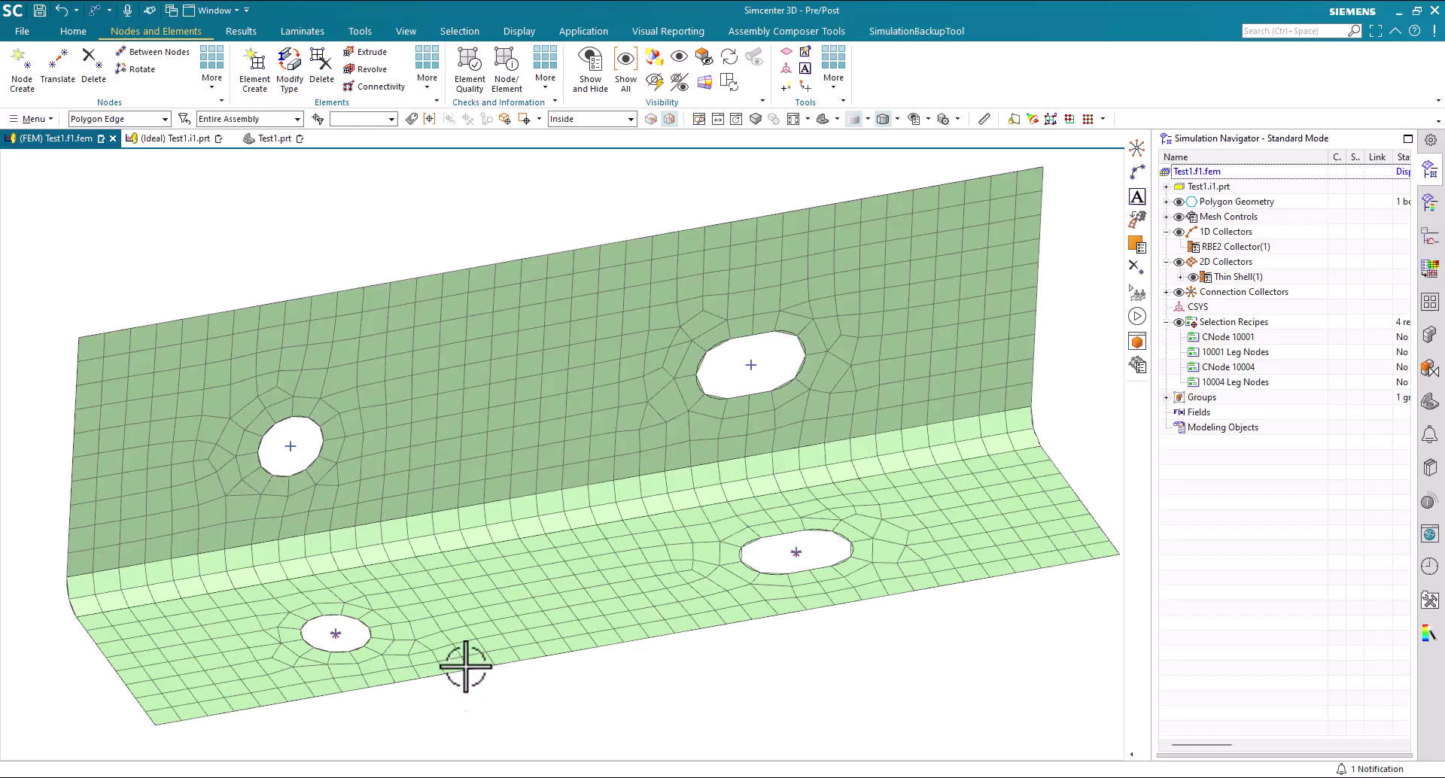
Open the properties of the four hole-centre points together, using the Point selection filter.
middle_drag(300, 478, 303, 446)
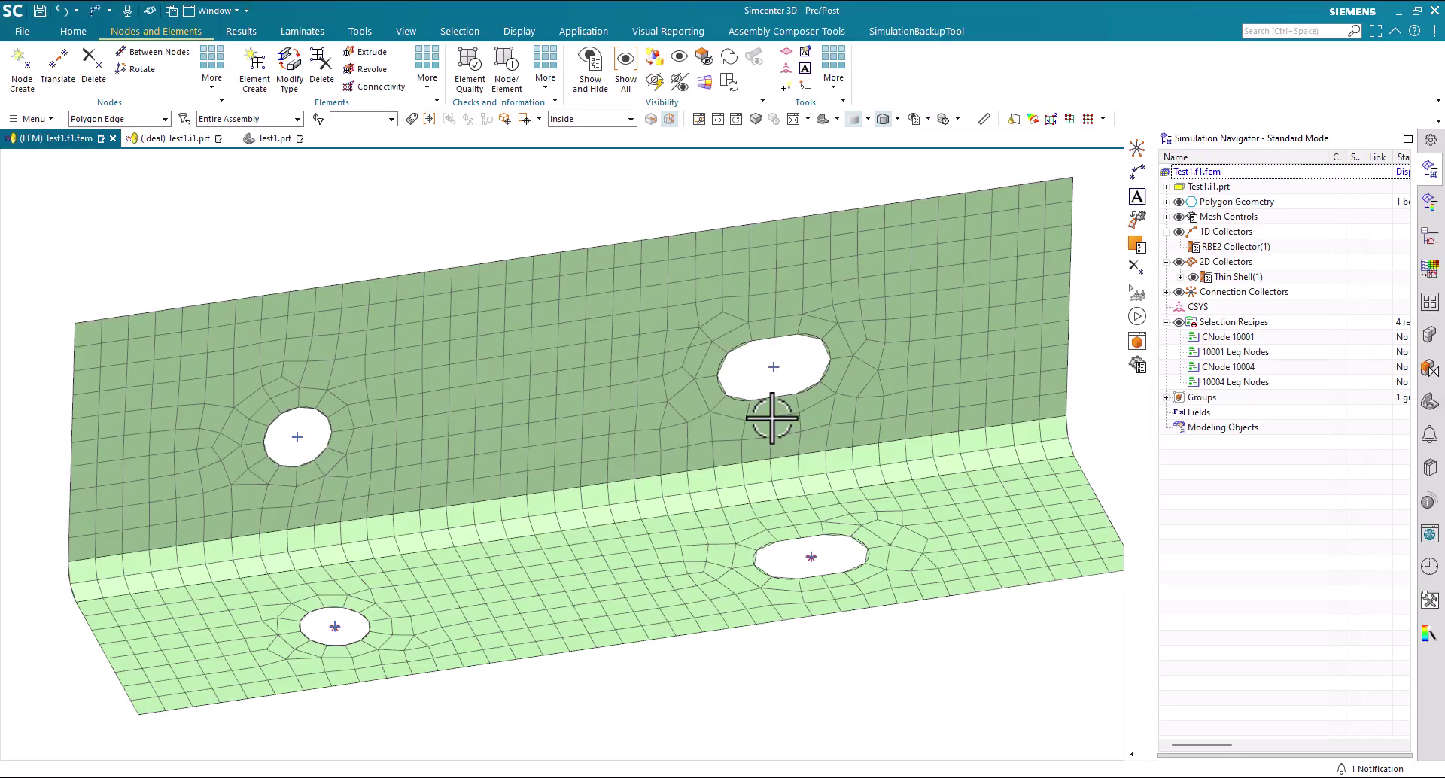
middle_drag(378, 258, 241, 241)
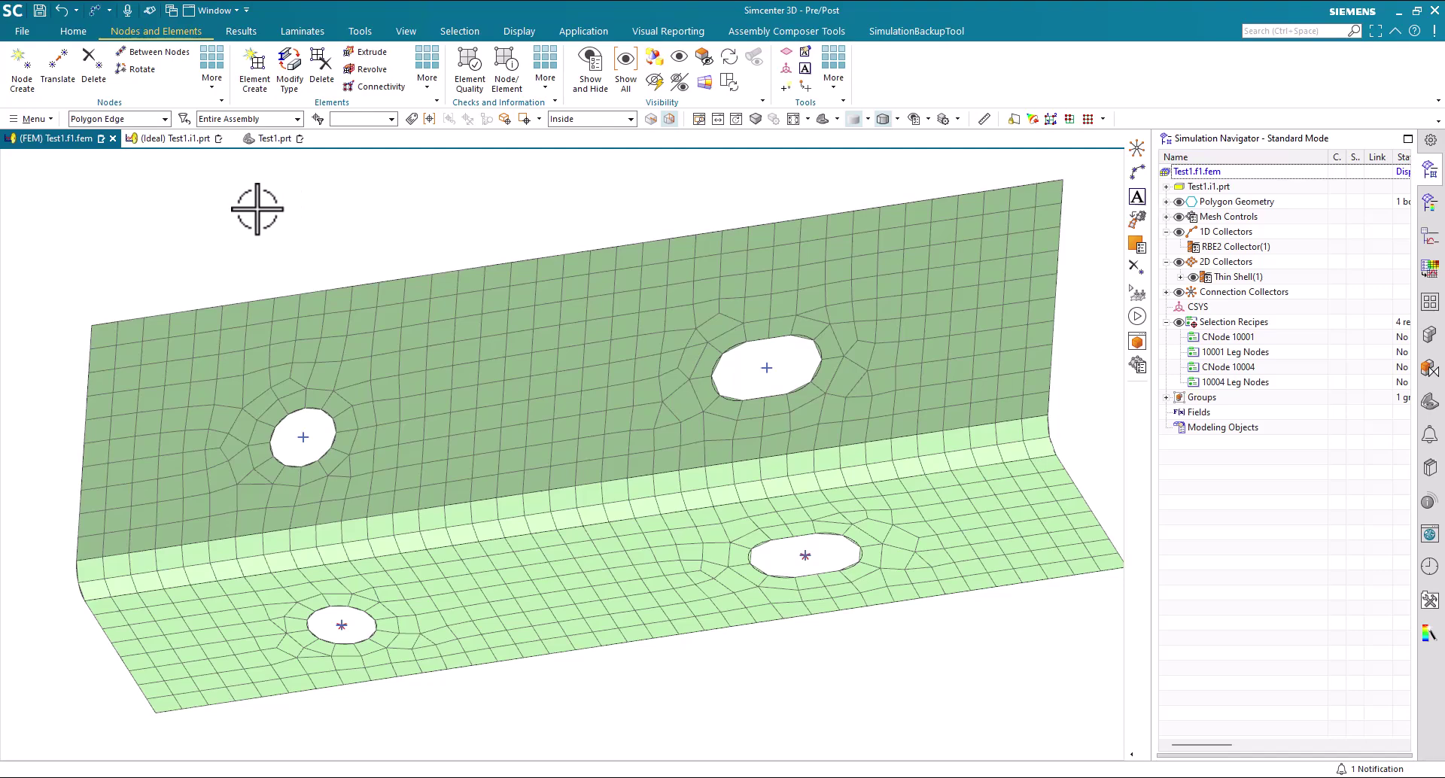
click(164, 119)
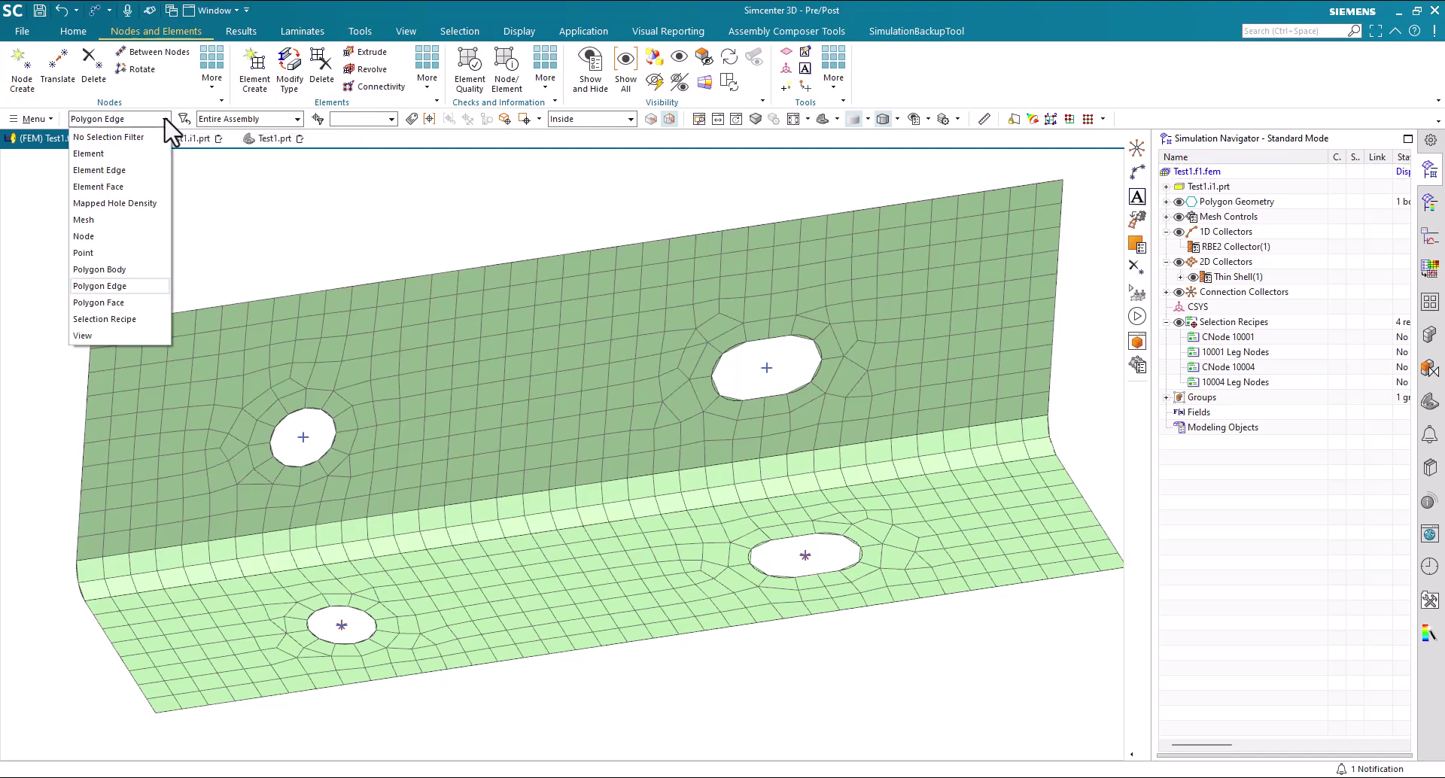
click(107, 253)
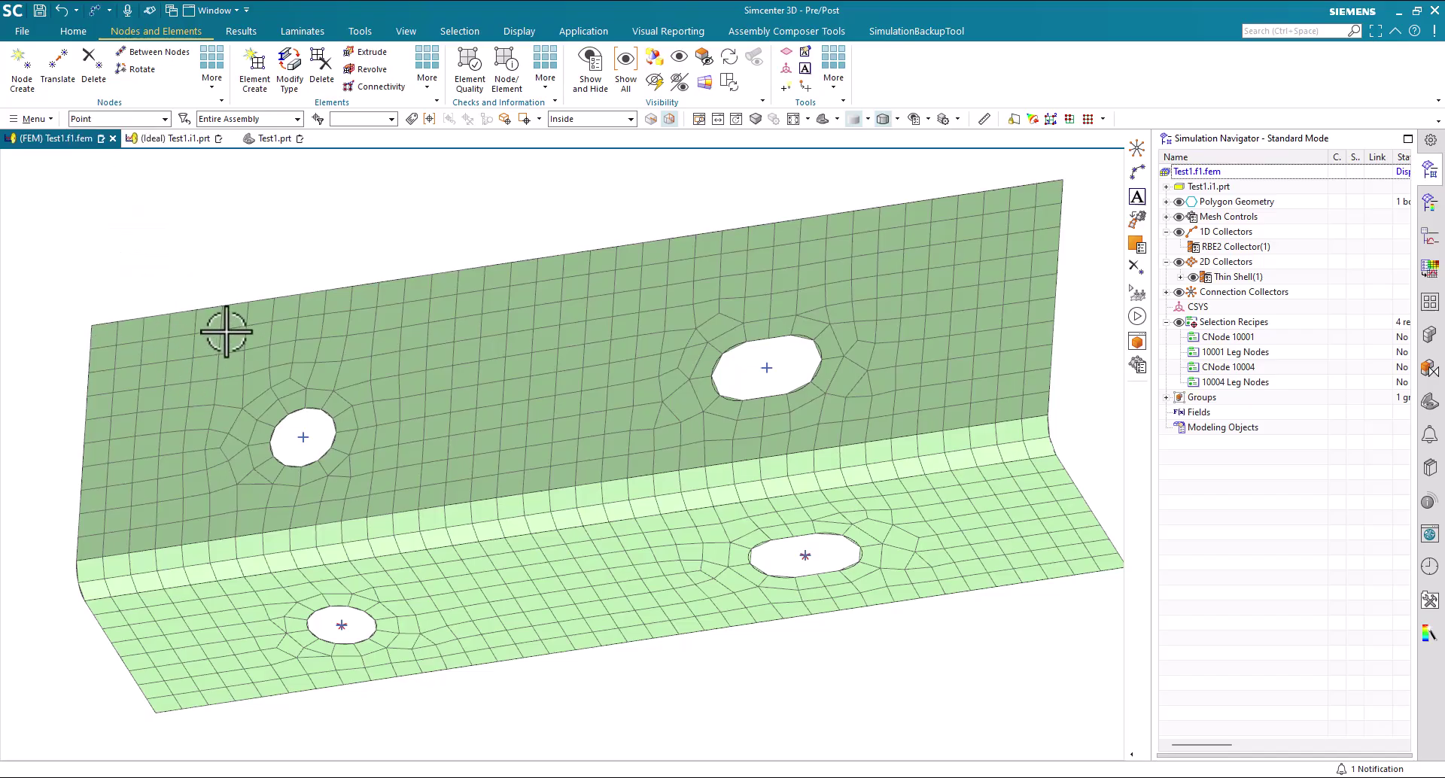
drag(225, 329, 889, 663)
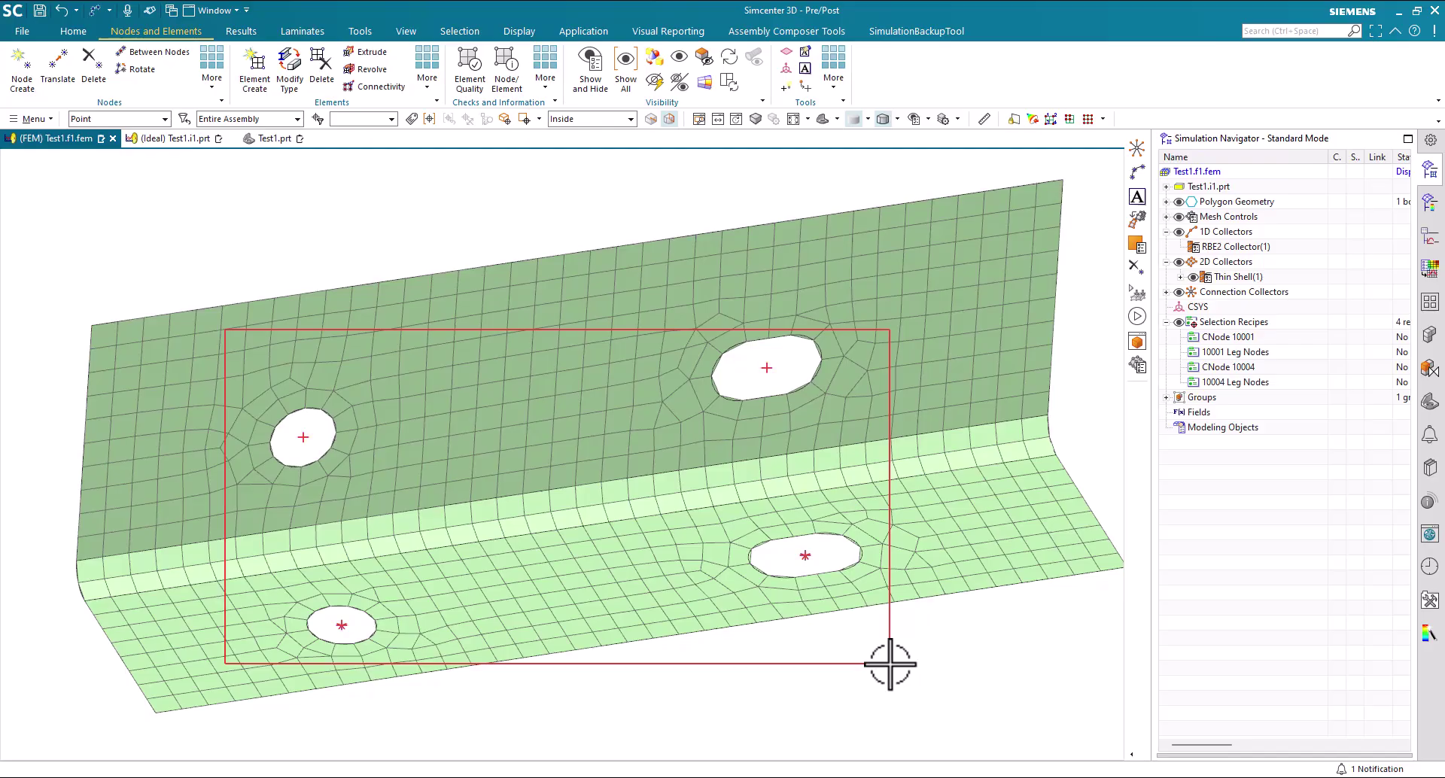
drag(889, 664, 889, 664)
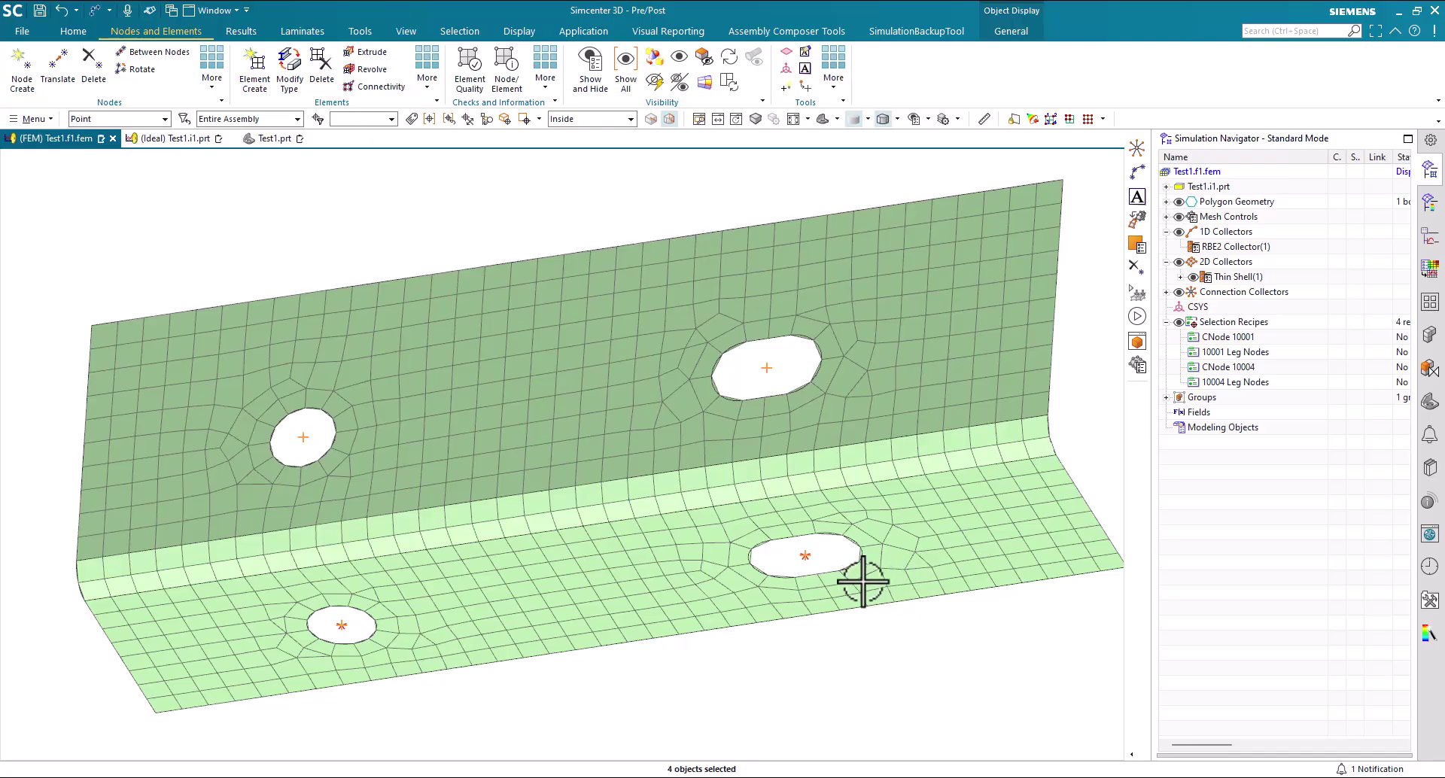
right_click(809, 557)
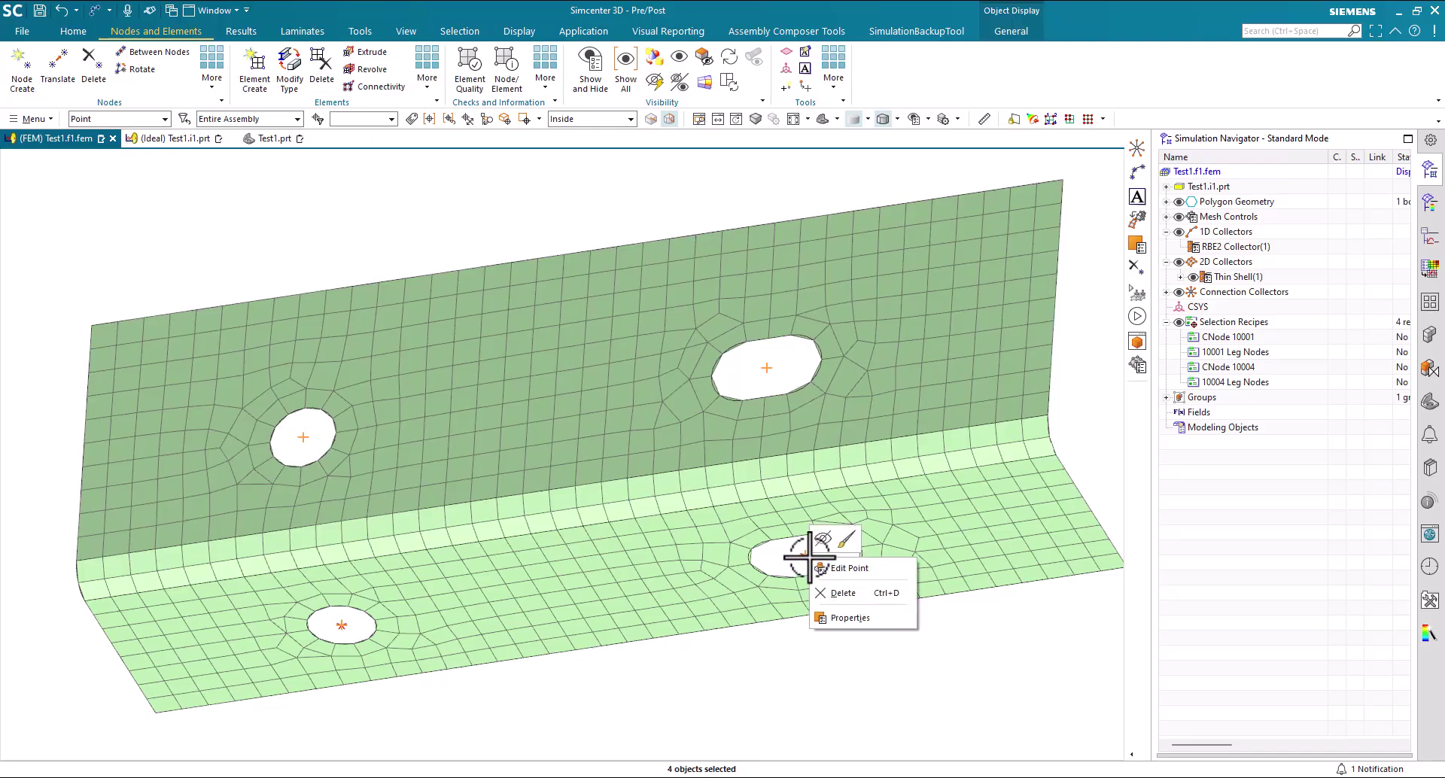
click(830, 619)
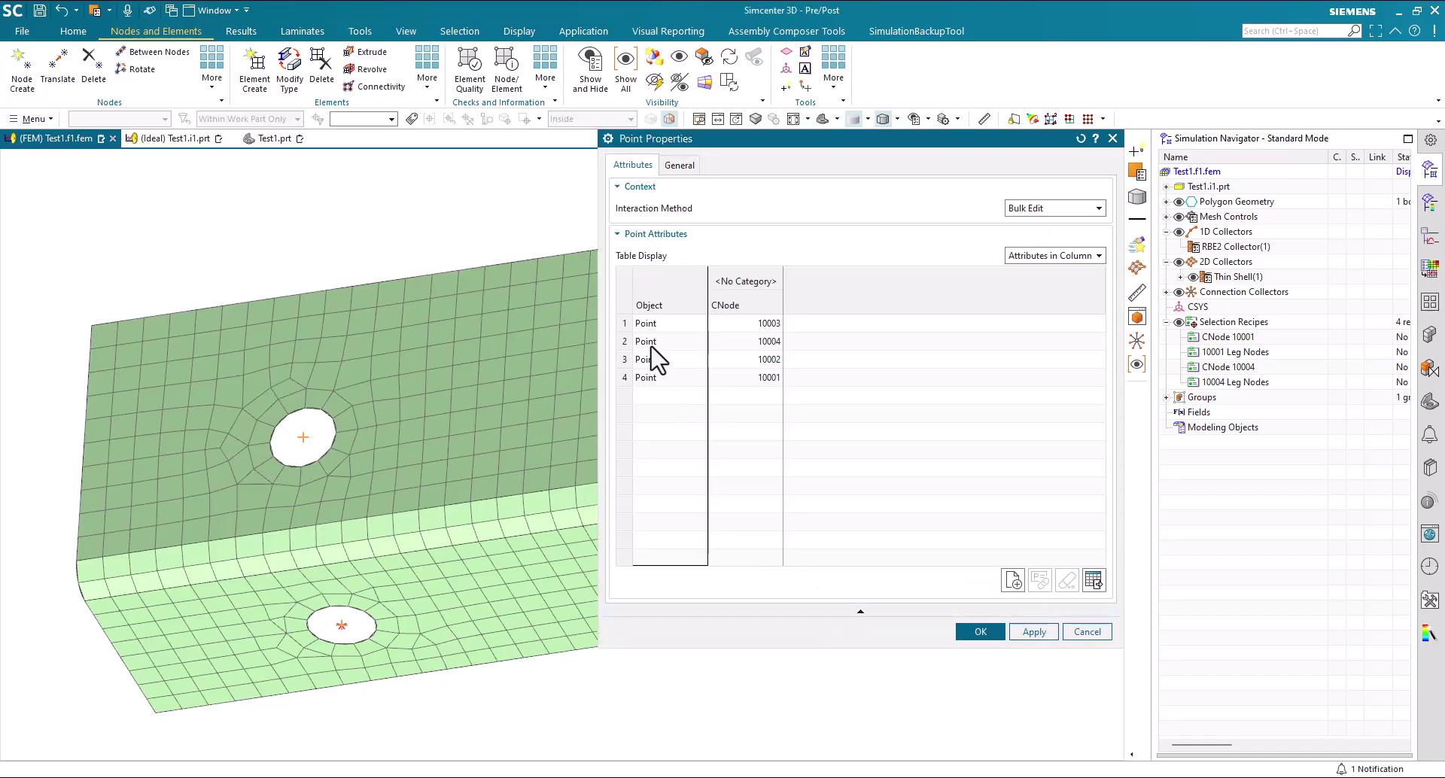
Review the CNode attribute of each hole-centre point and close the properties without applying changes.
click(749, 307)
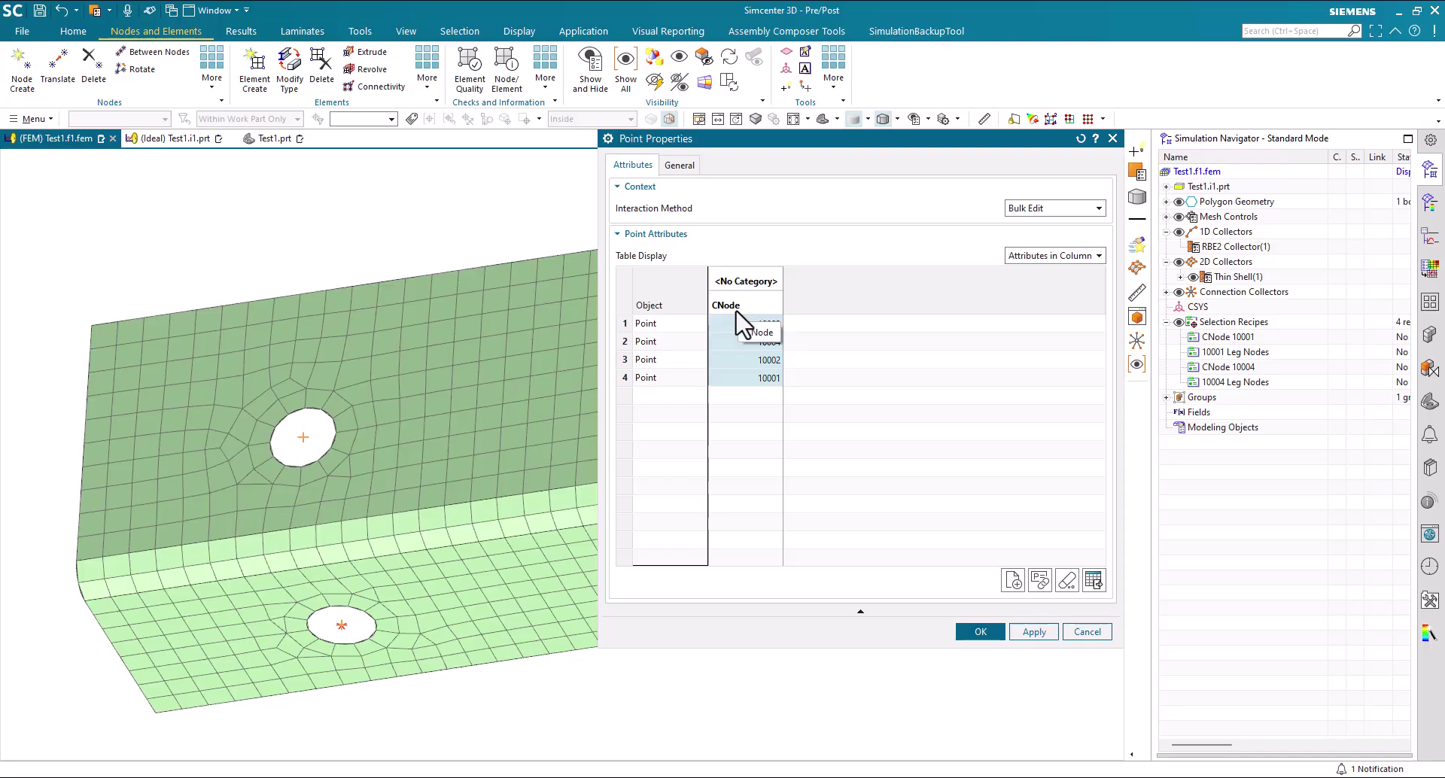
click(767, 378)
click(767, 378)
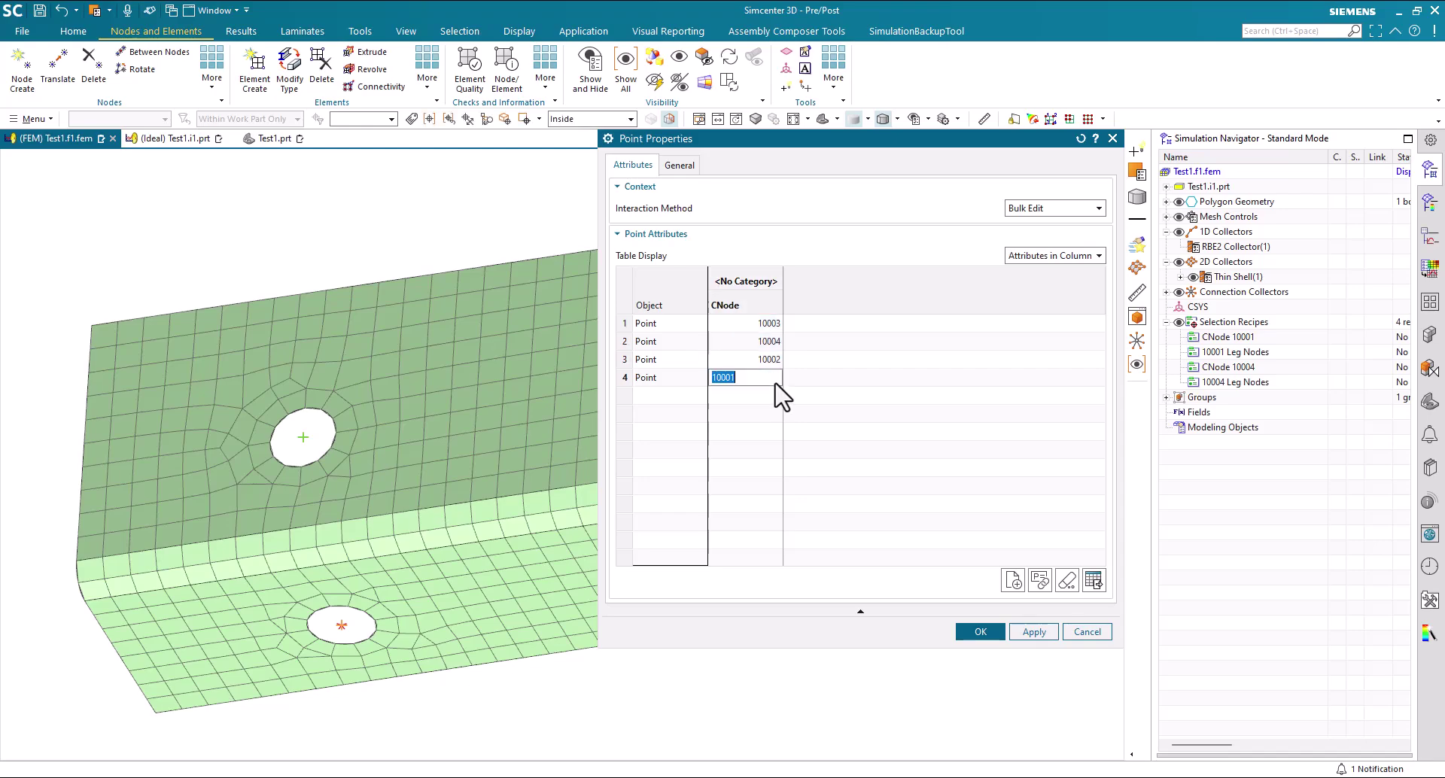
click(811, 391)
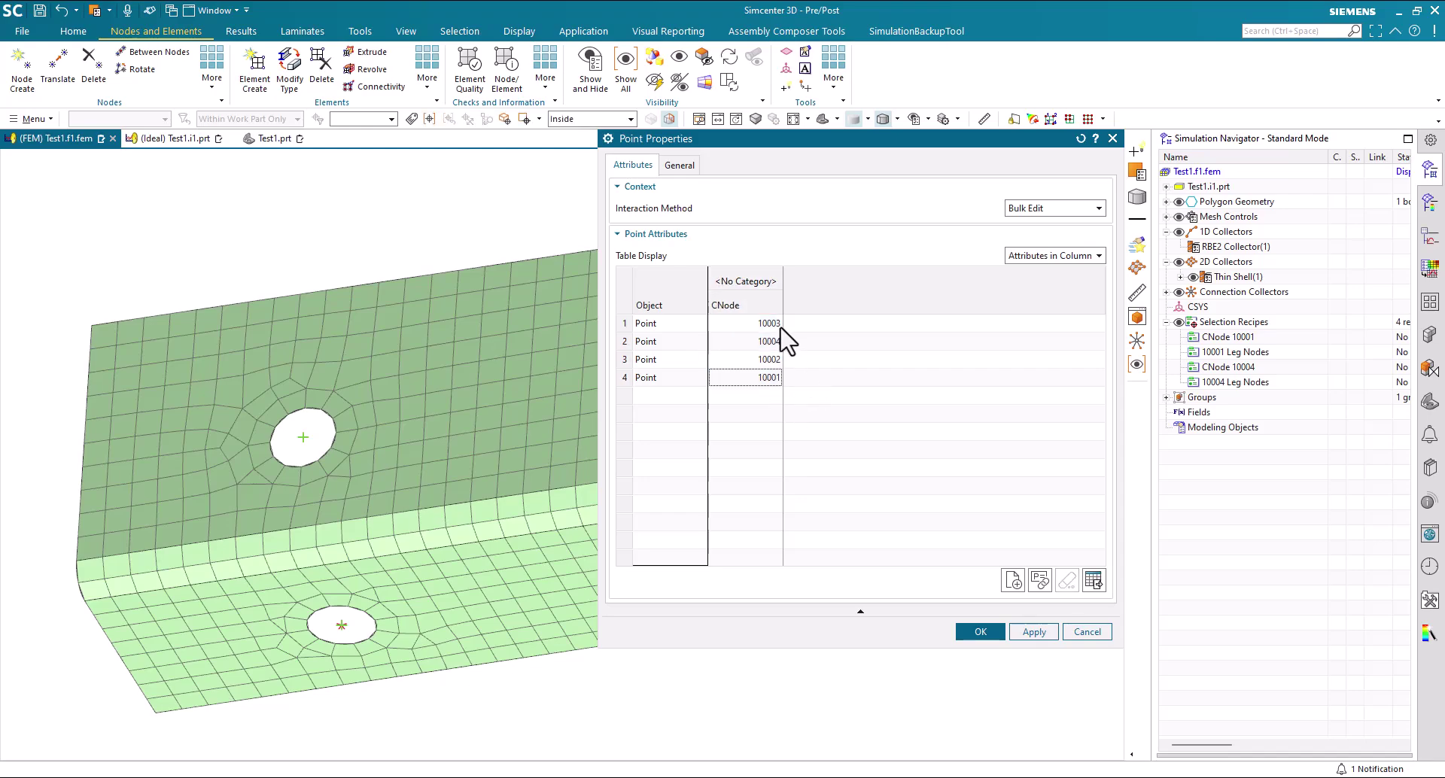
click(1087, 632)
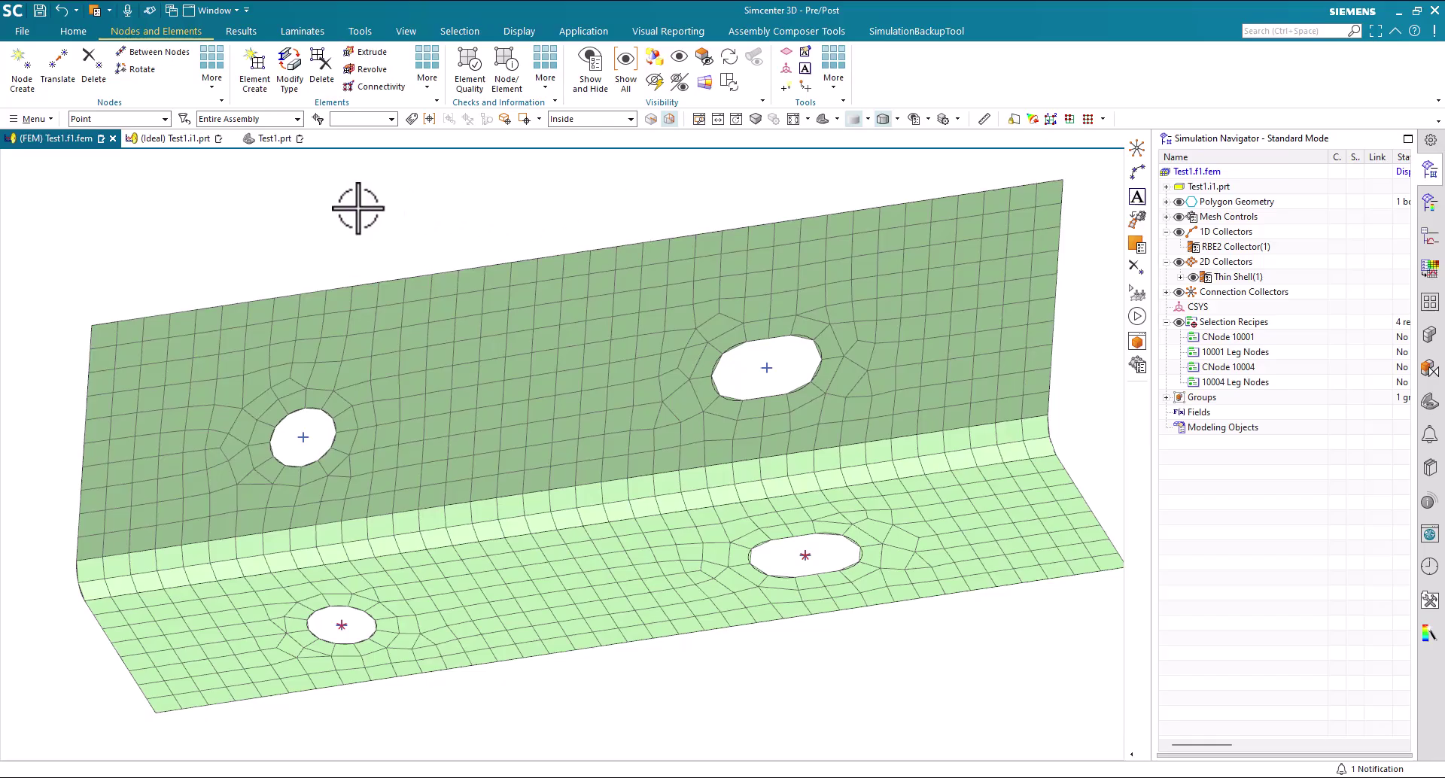
Inspect the CNode attributes of all polygon edges around the four holes, then close their properties without changes.
click(106, 121)
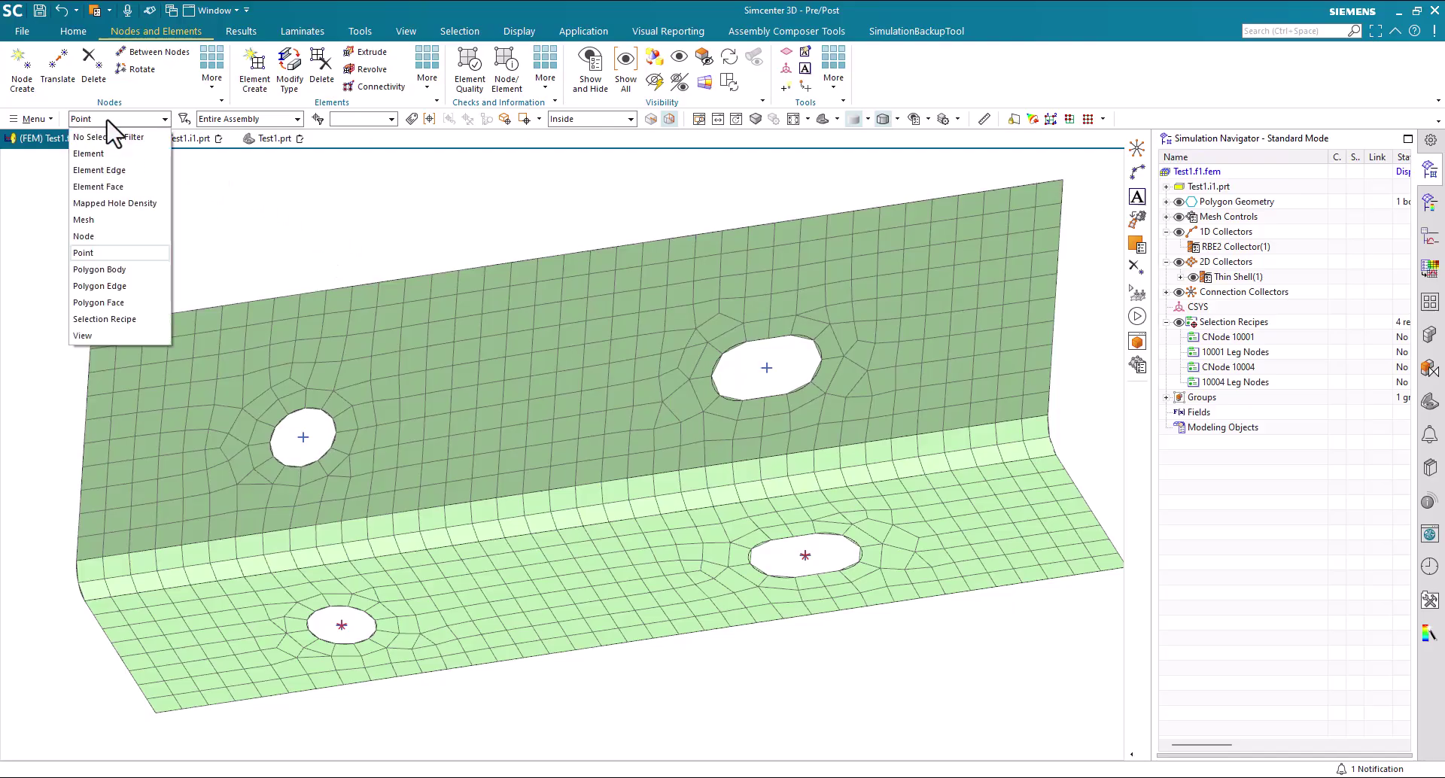
click(97, 286)
drag(178, 329, 947, 664)
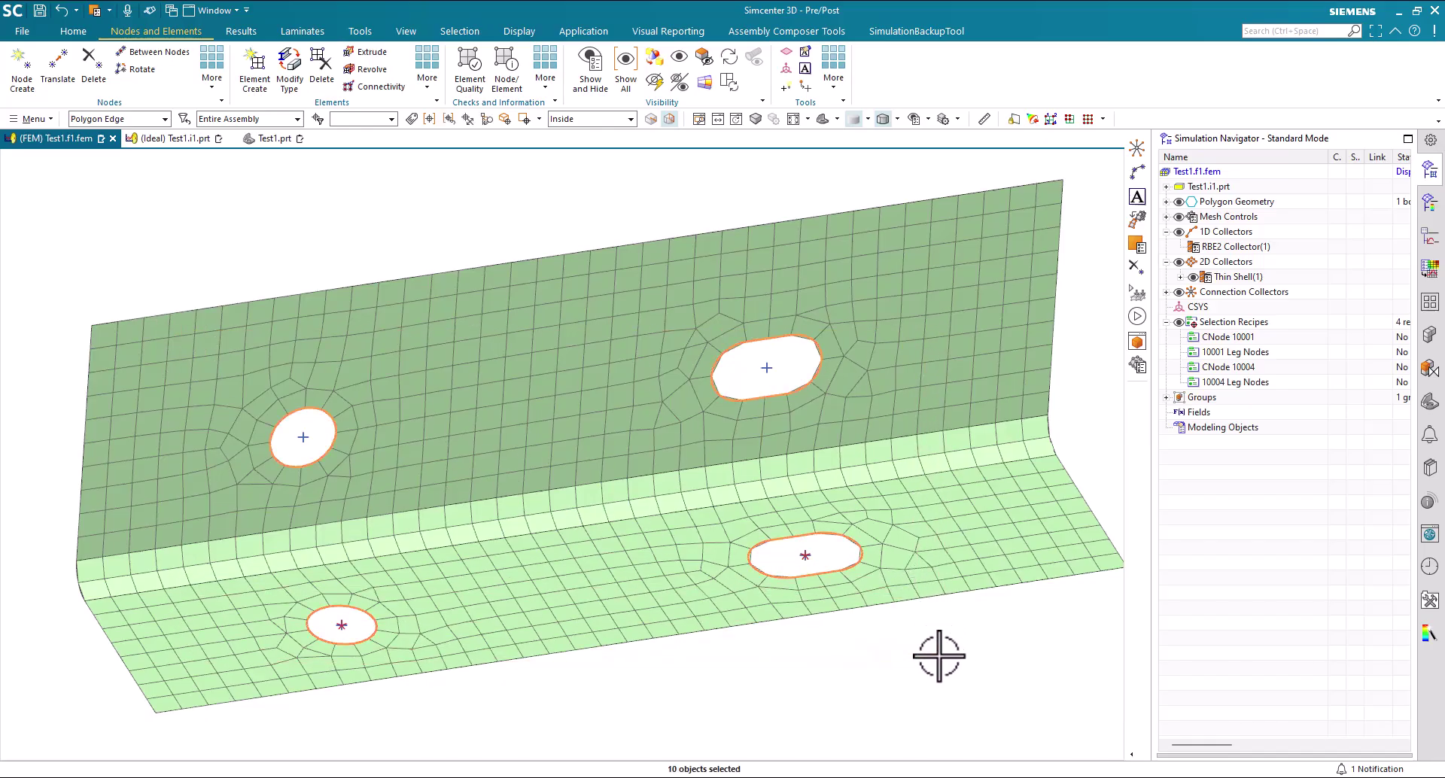
right_click(855, 570)
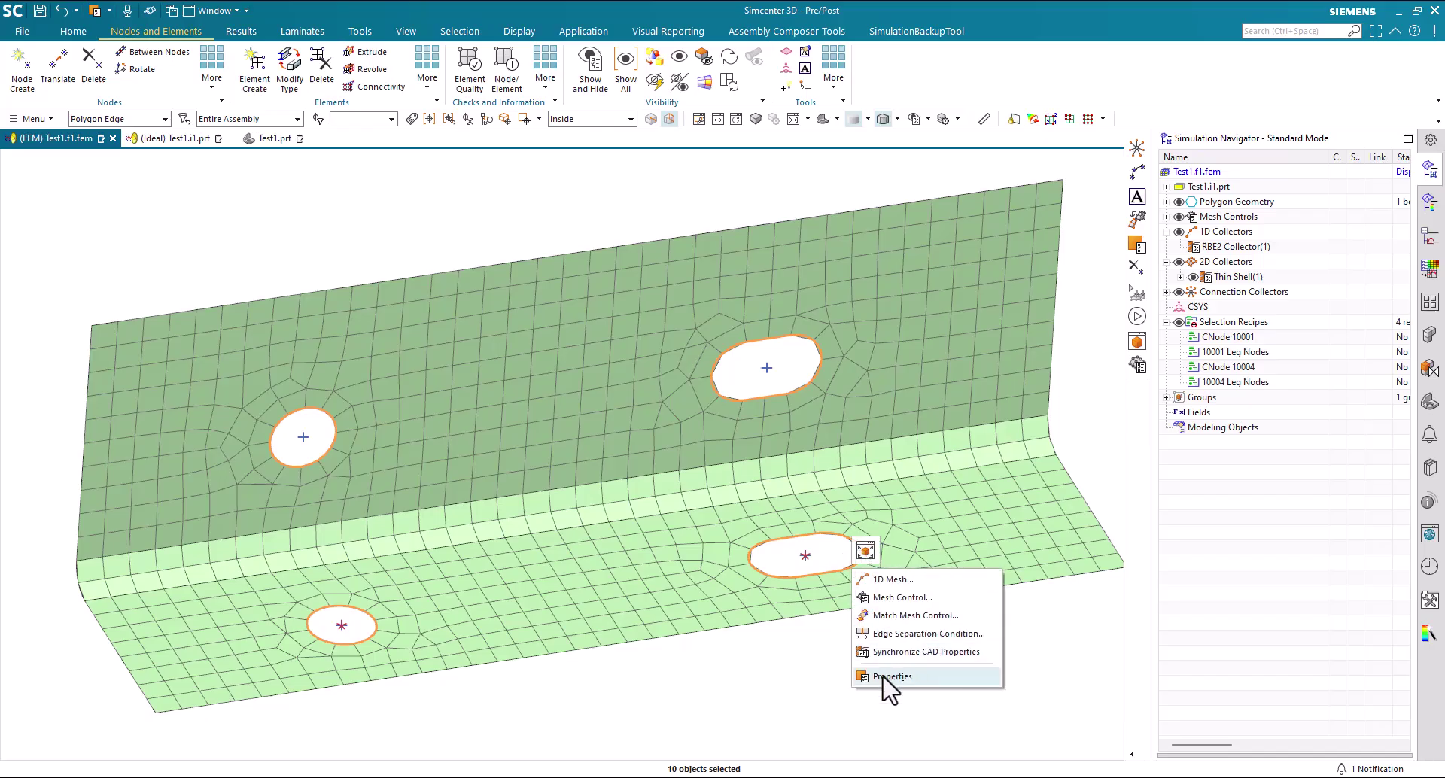
click(891, 678)
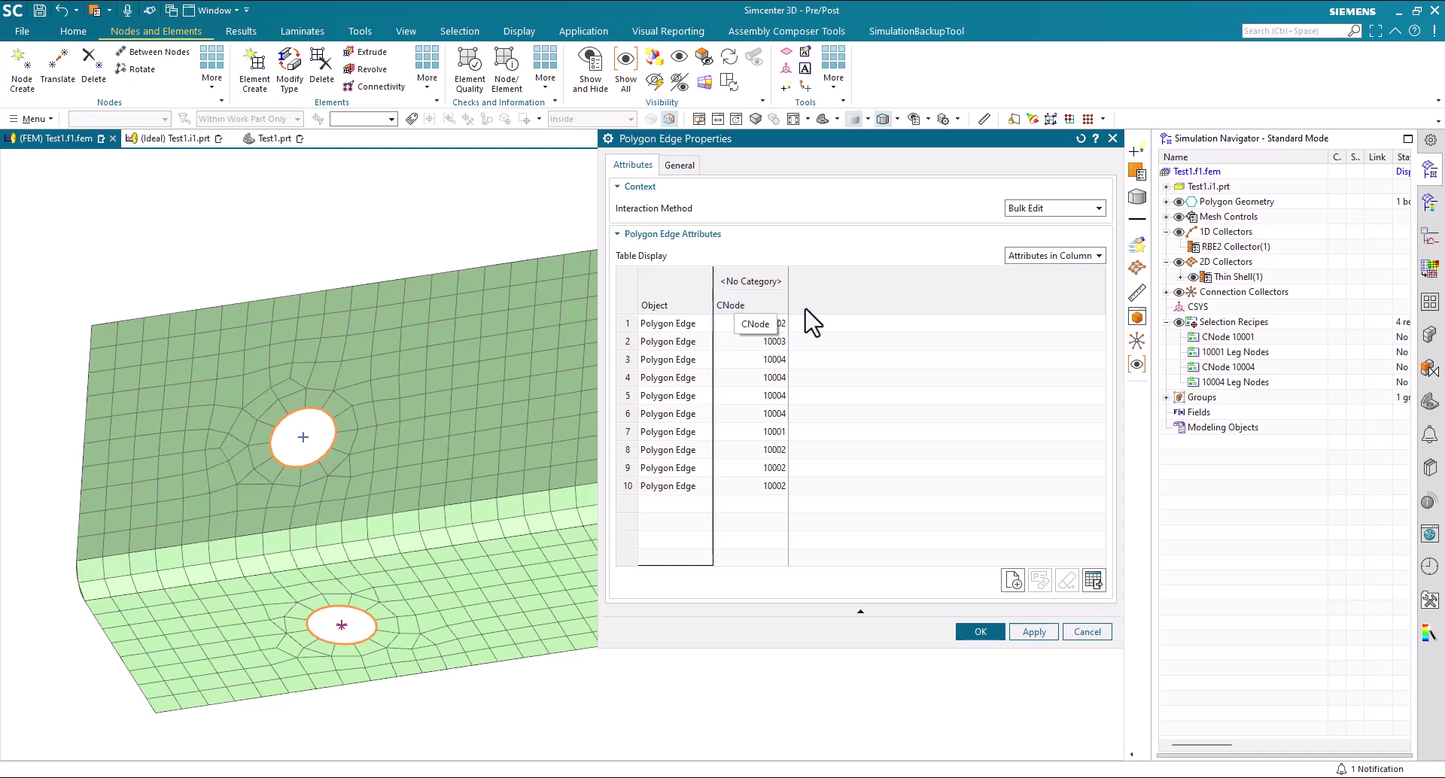
click(762, 309)
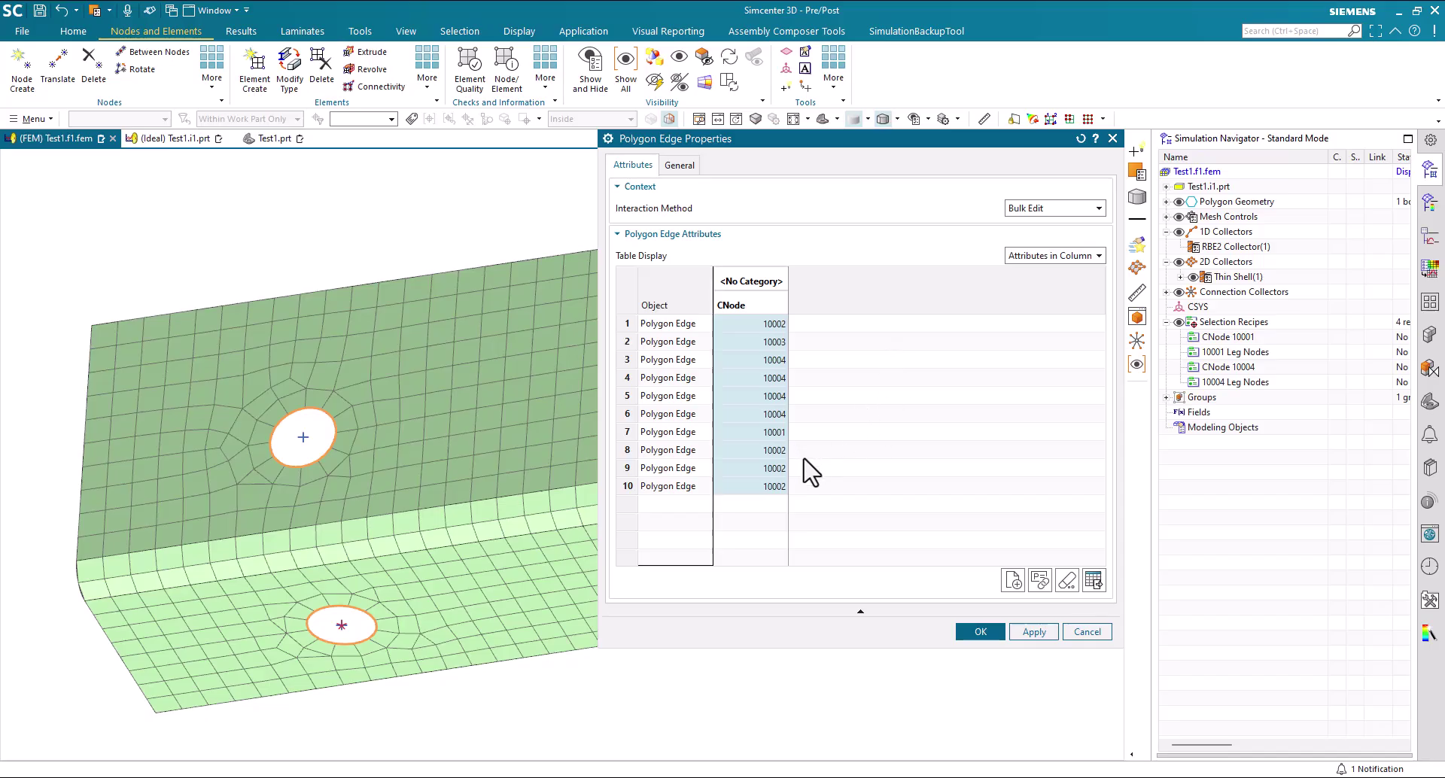
click(1085, 633)
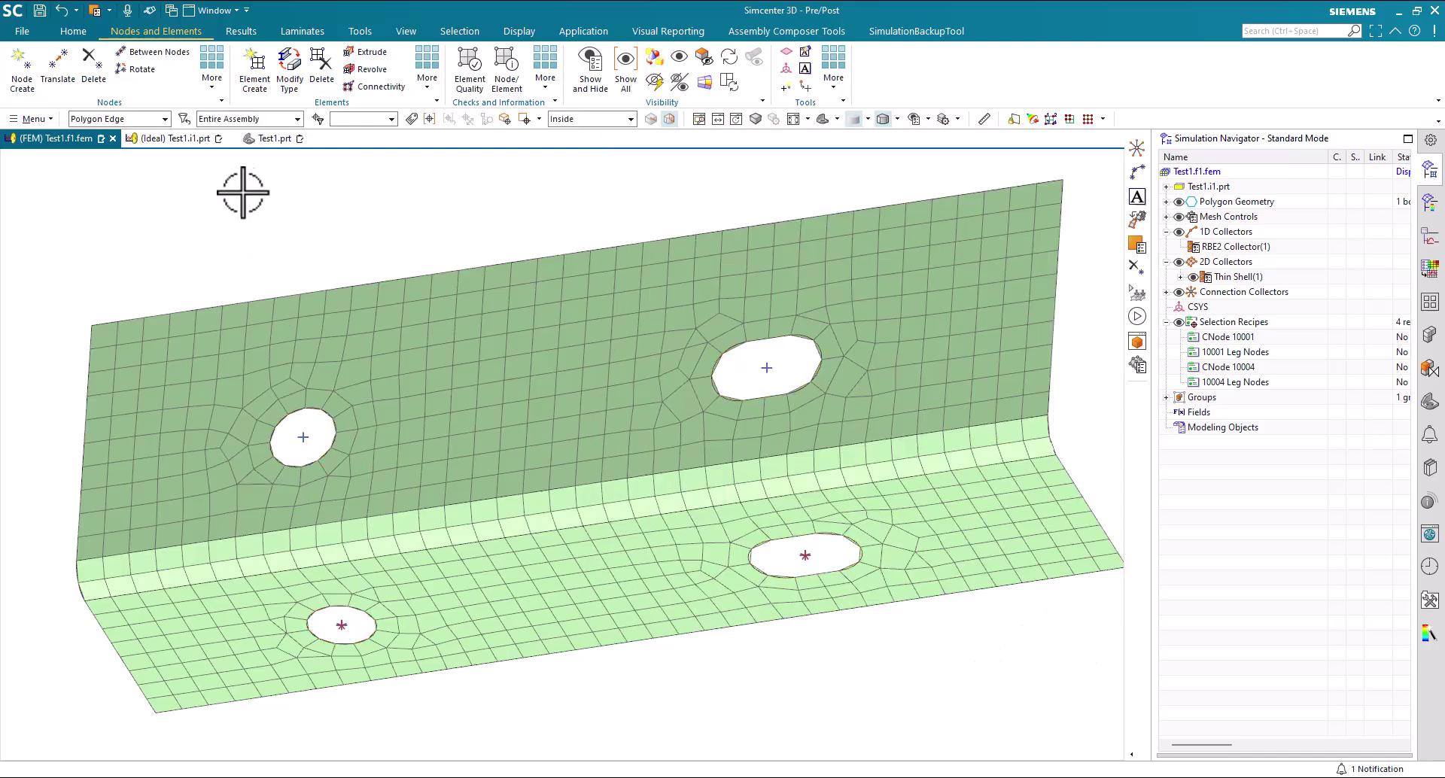
Create a node on each of the two hole-centre points in the upright flange with Node on Point/Edge/Curve.
mouse_move(179, 143)
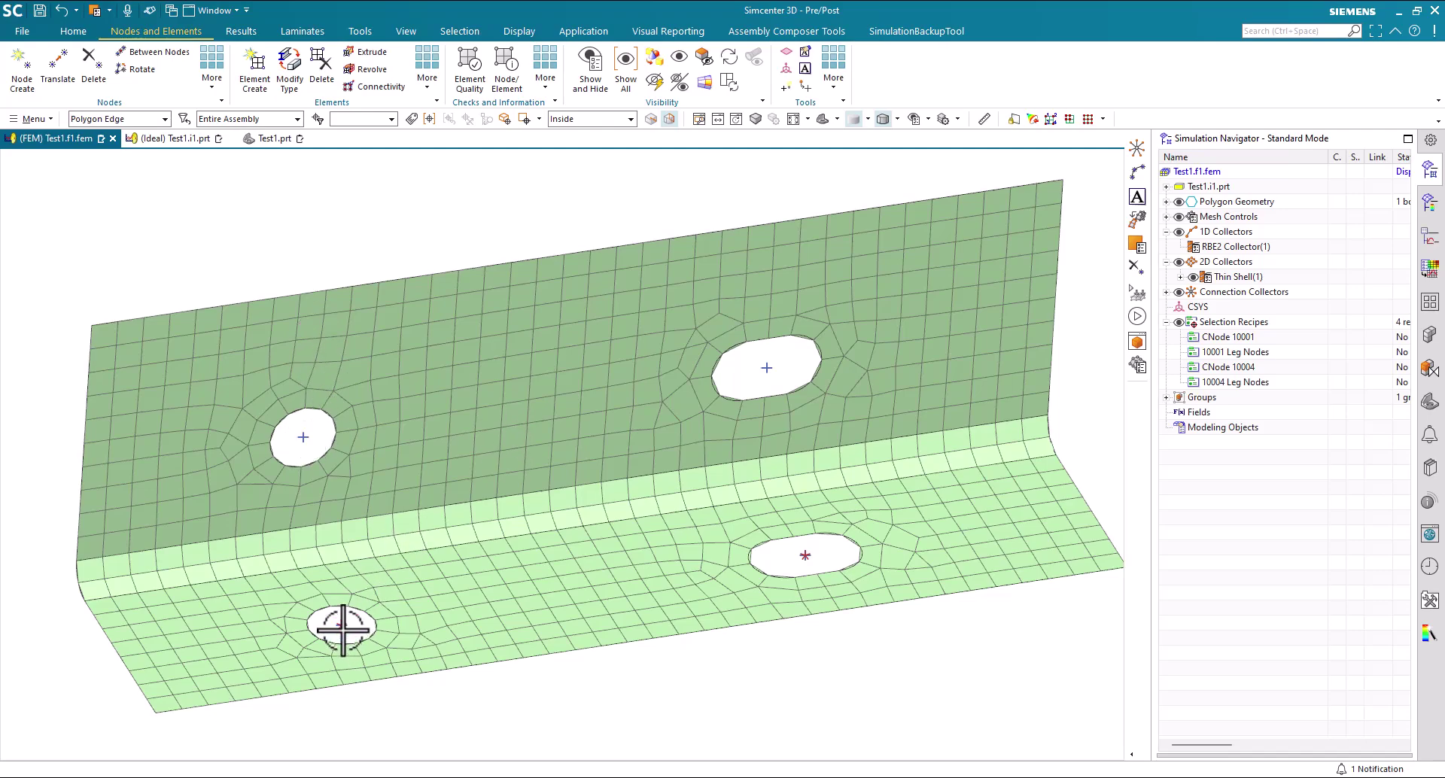
click(129, 119)
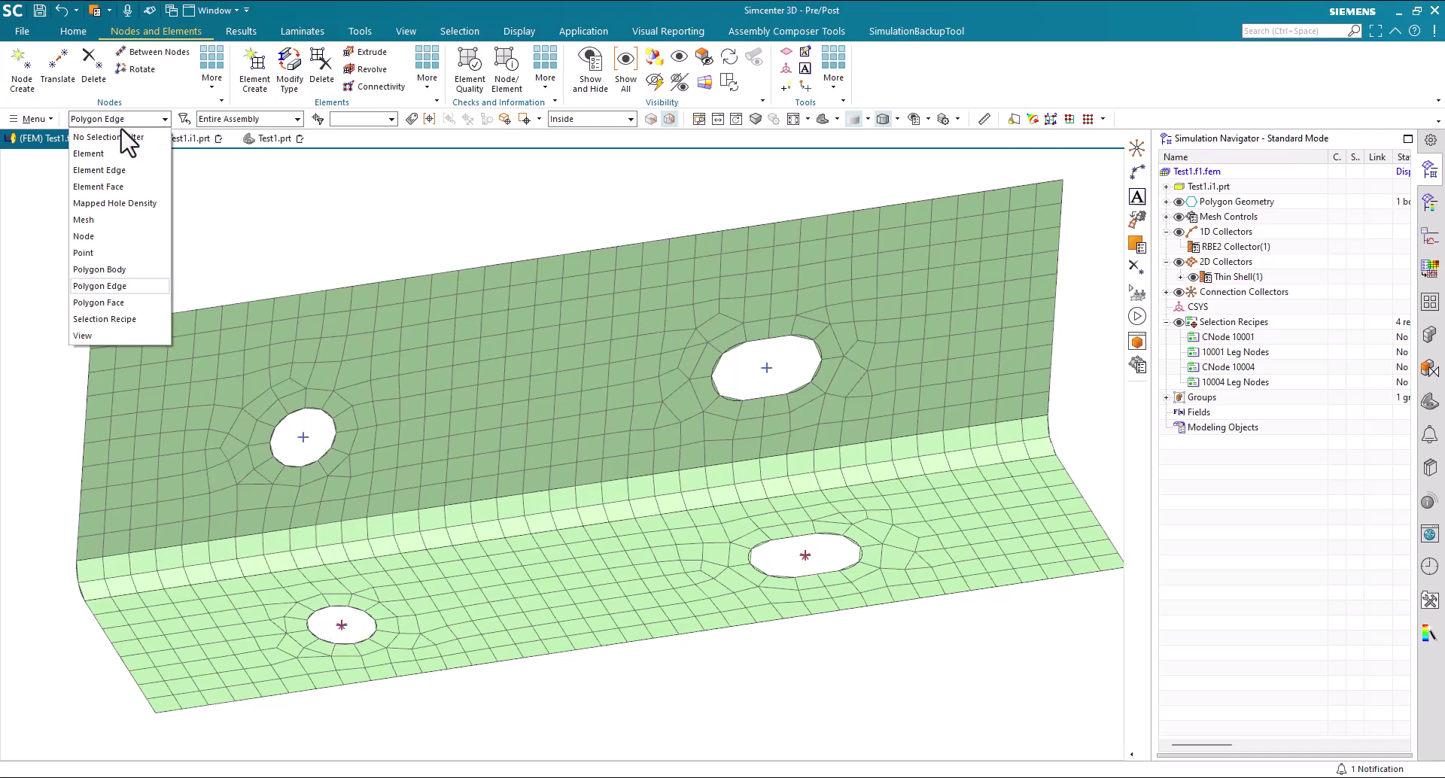
click(94, 236)
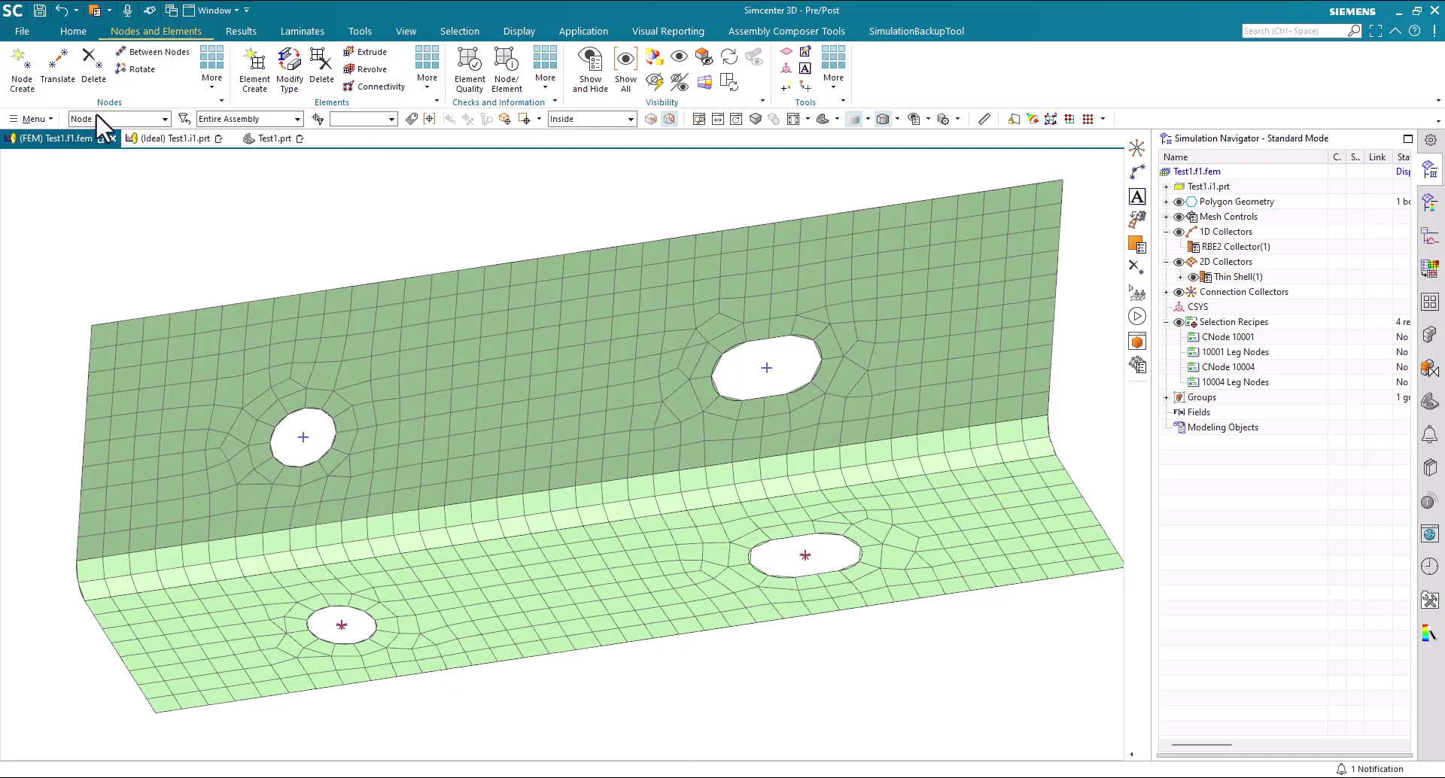
click(212, 72)
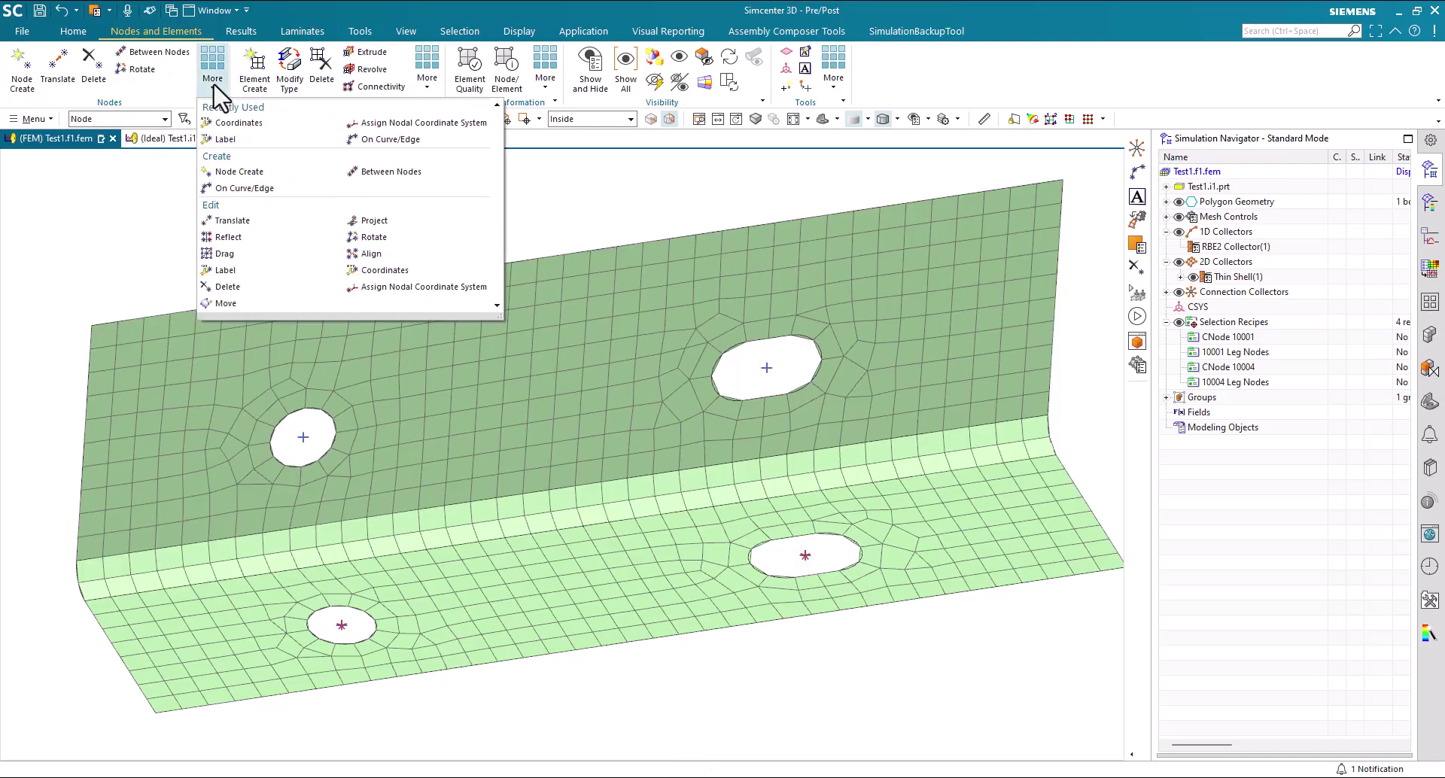
click(245, 188)
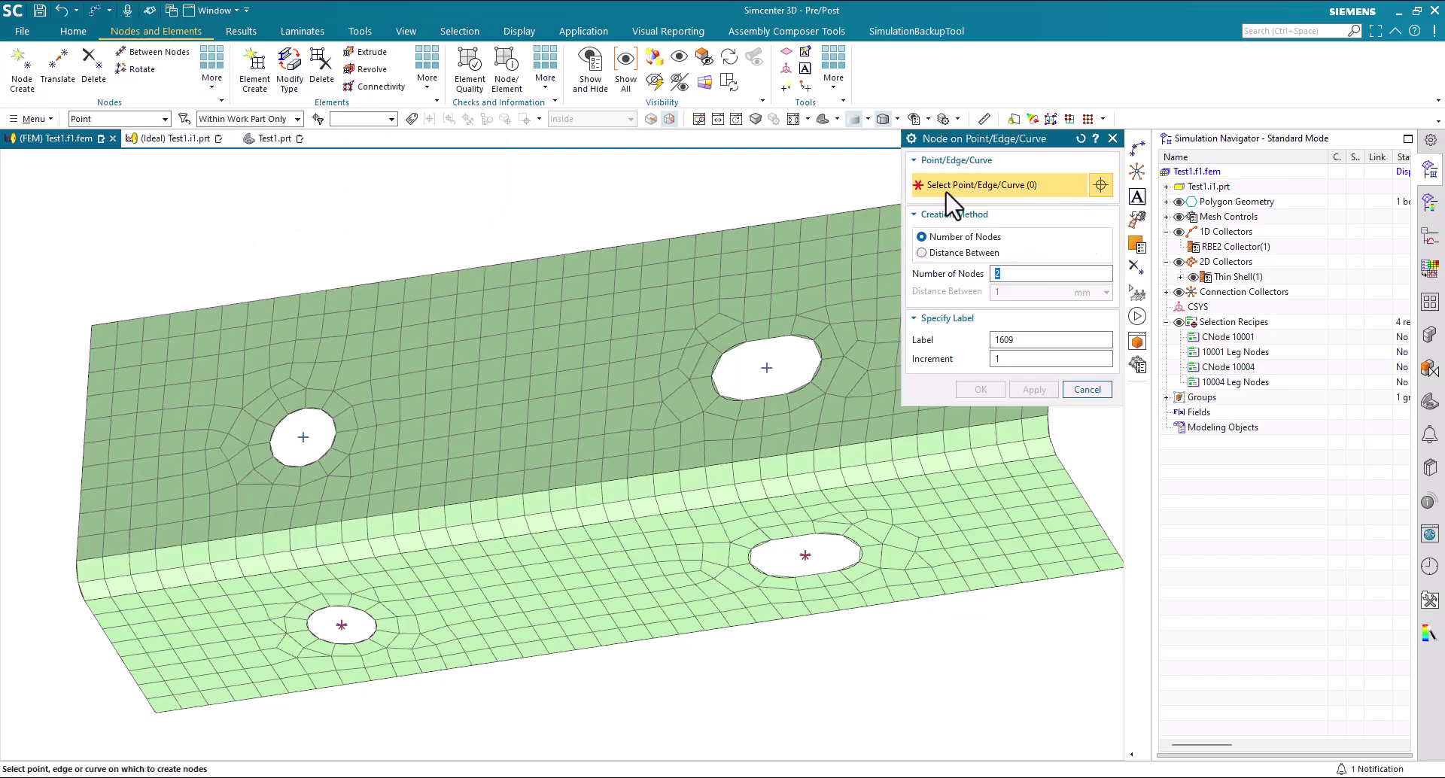
click(301, 438)
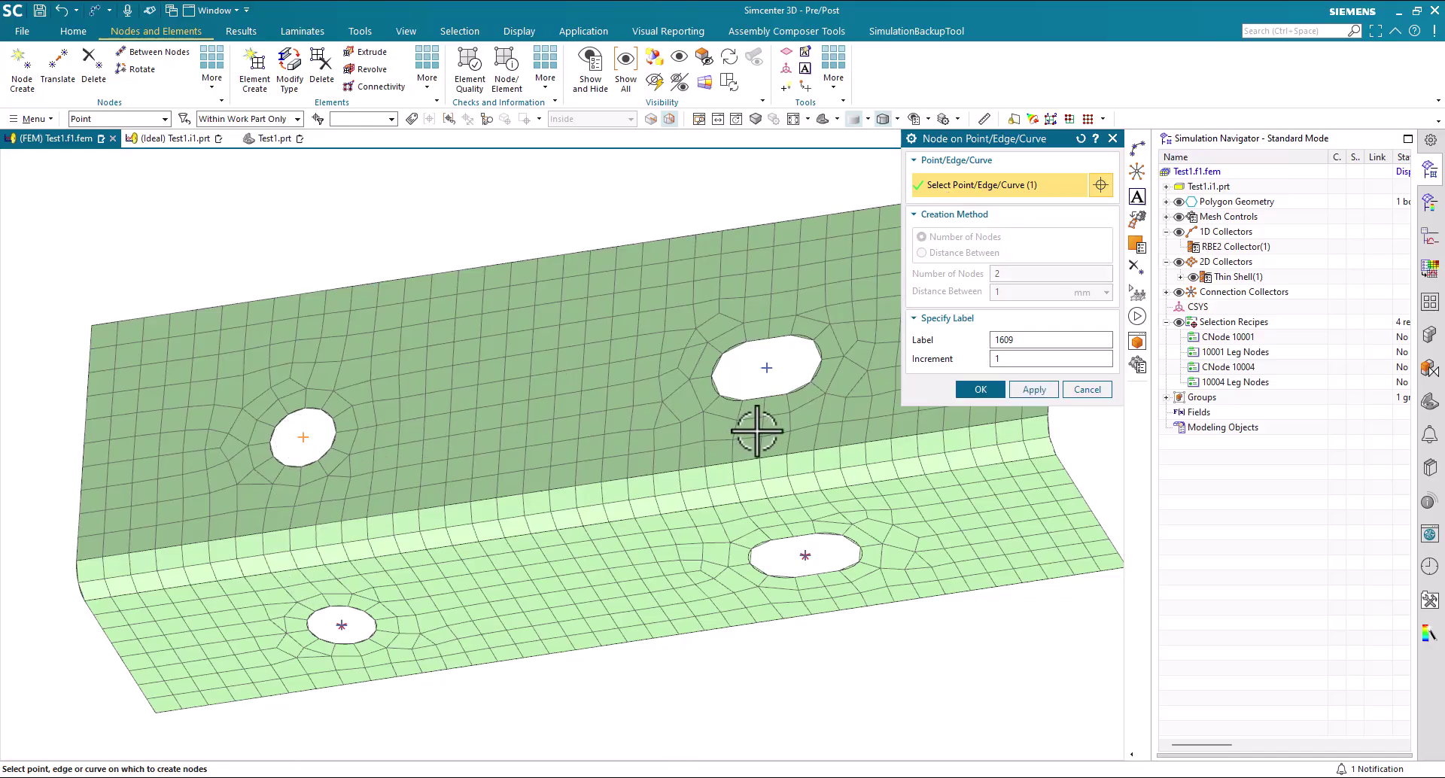
click(1024, 392)
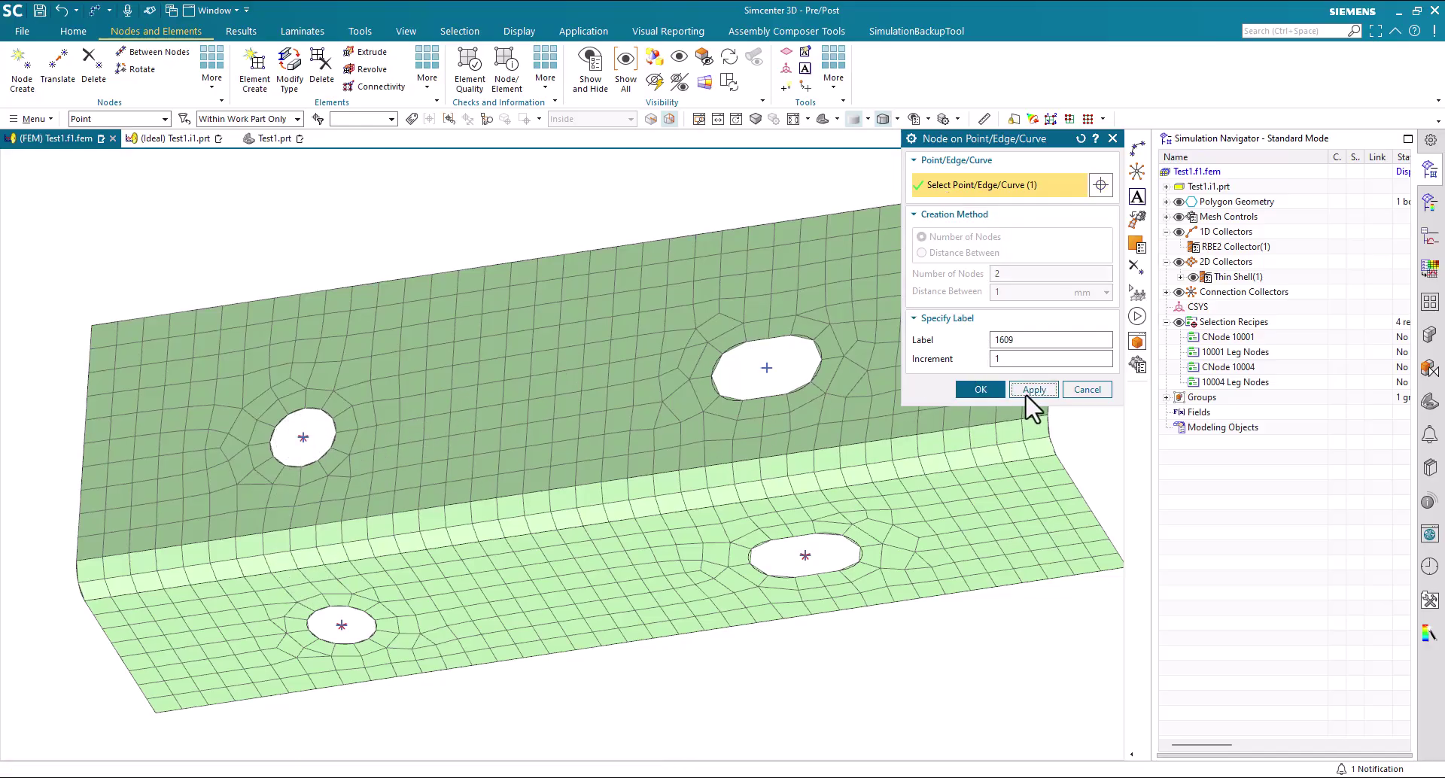
click(766, 367)
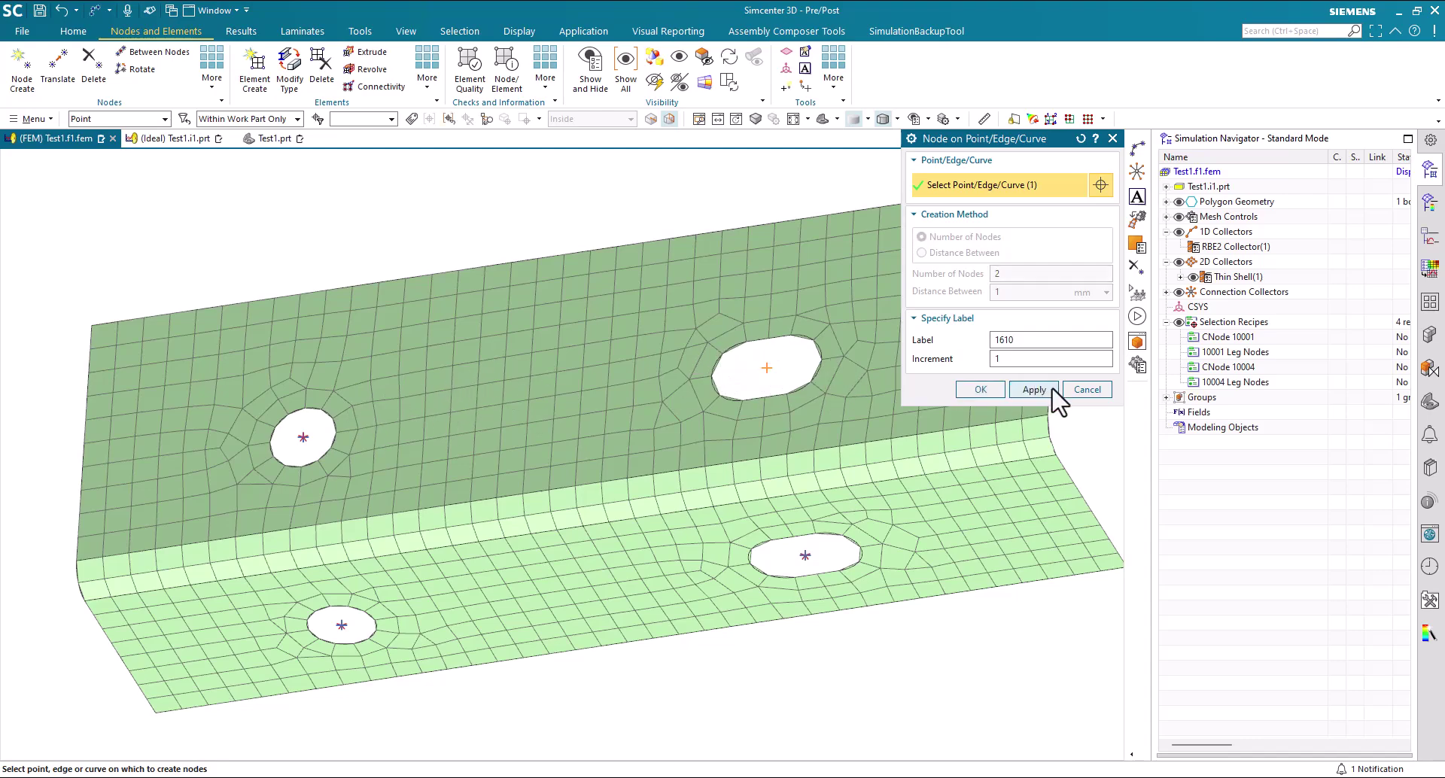
click(992, 388)
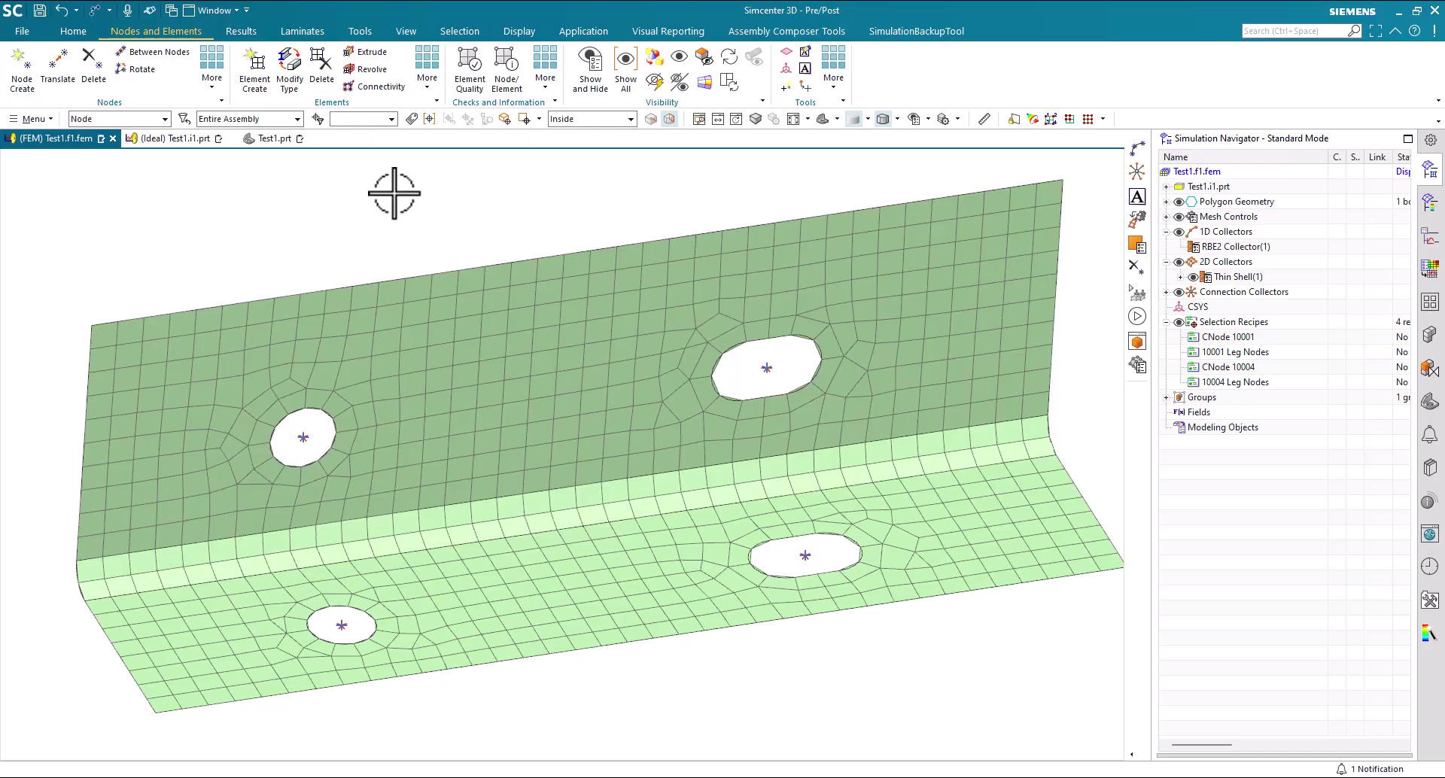
Start a Node to Node 1D connection and disable Editable Node to Node Connection.
click(73, 31)
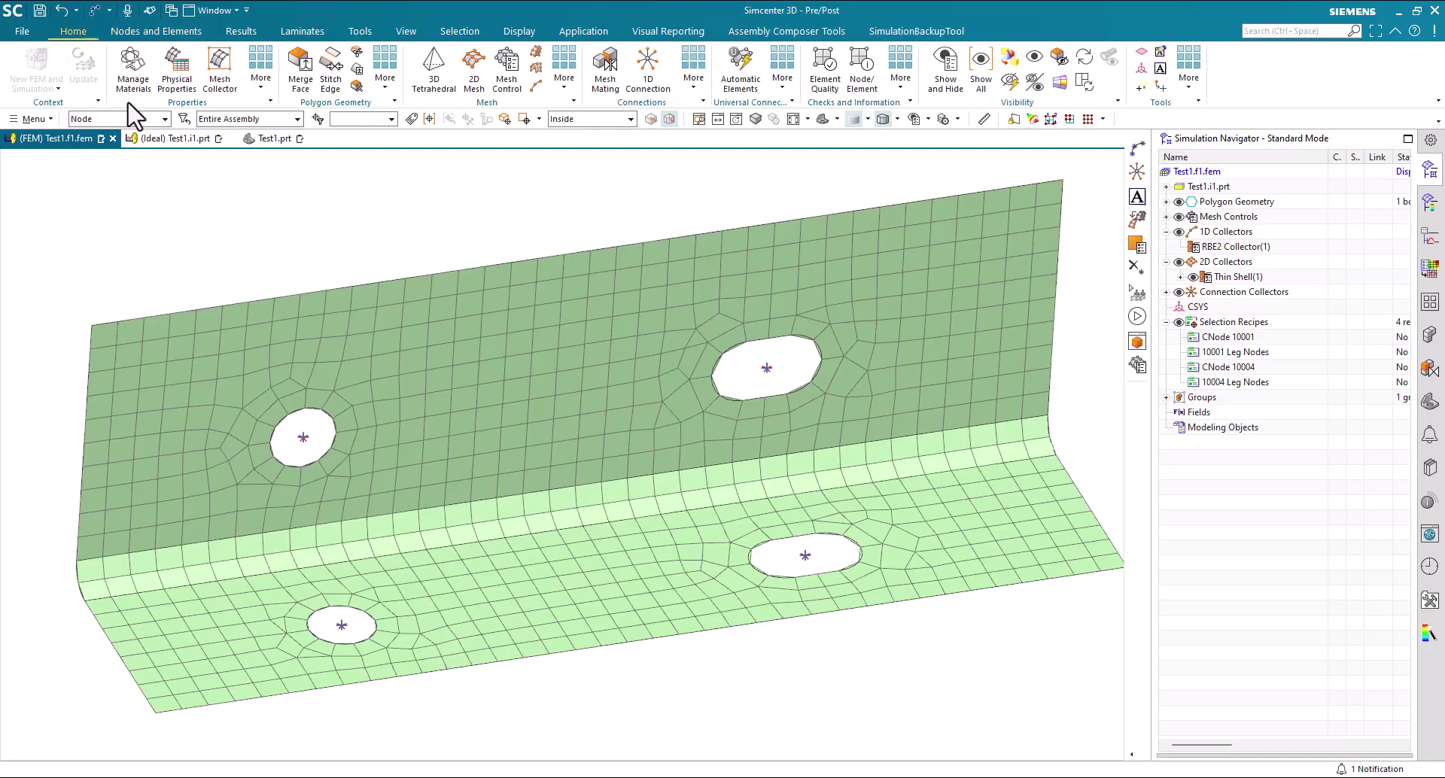
click(649, 67)
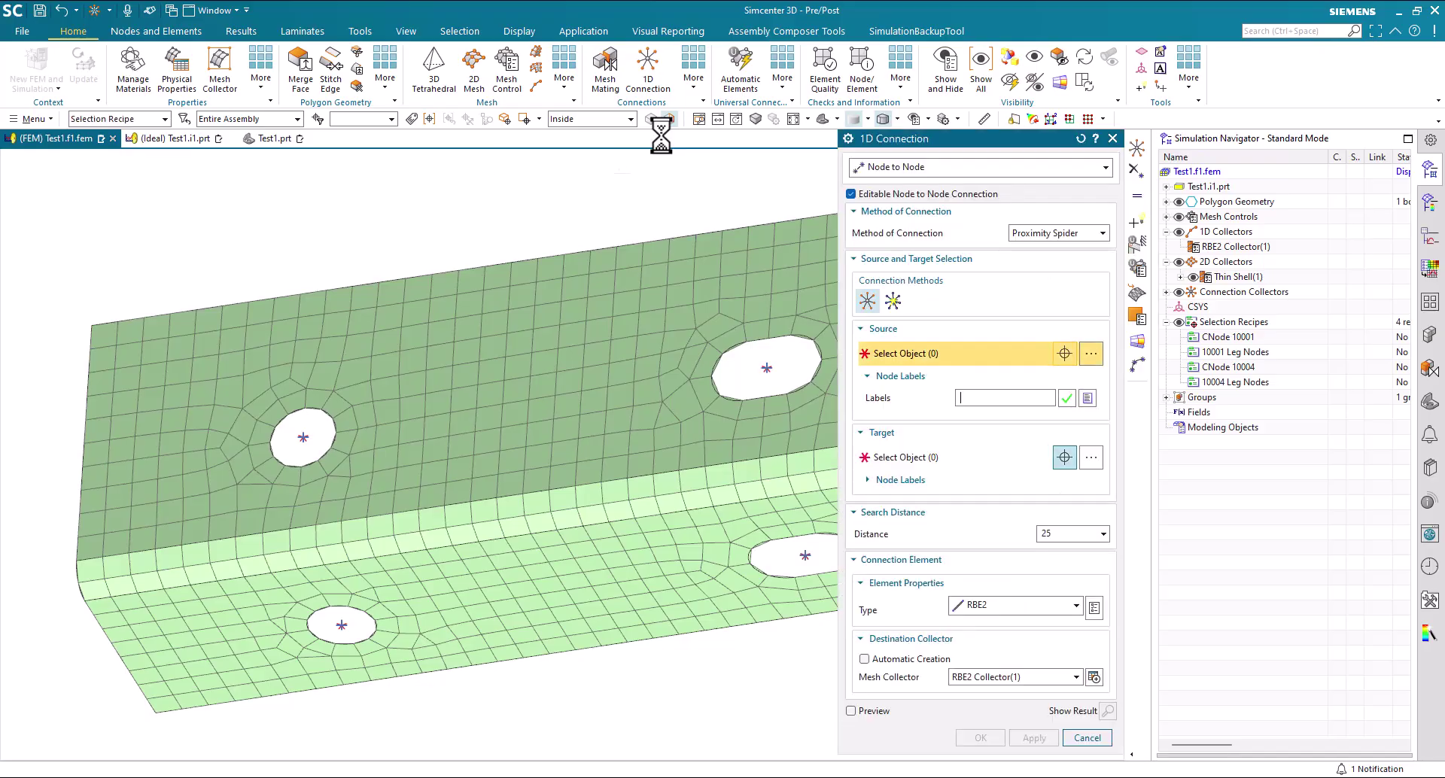
click(851, 194)
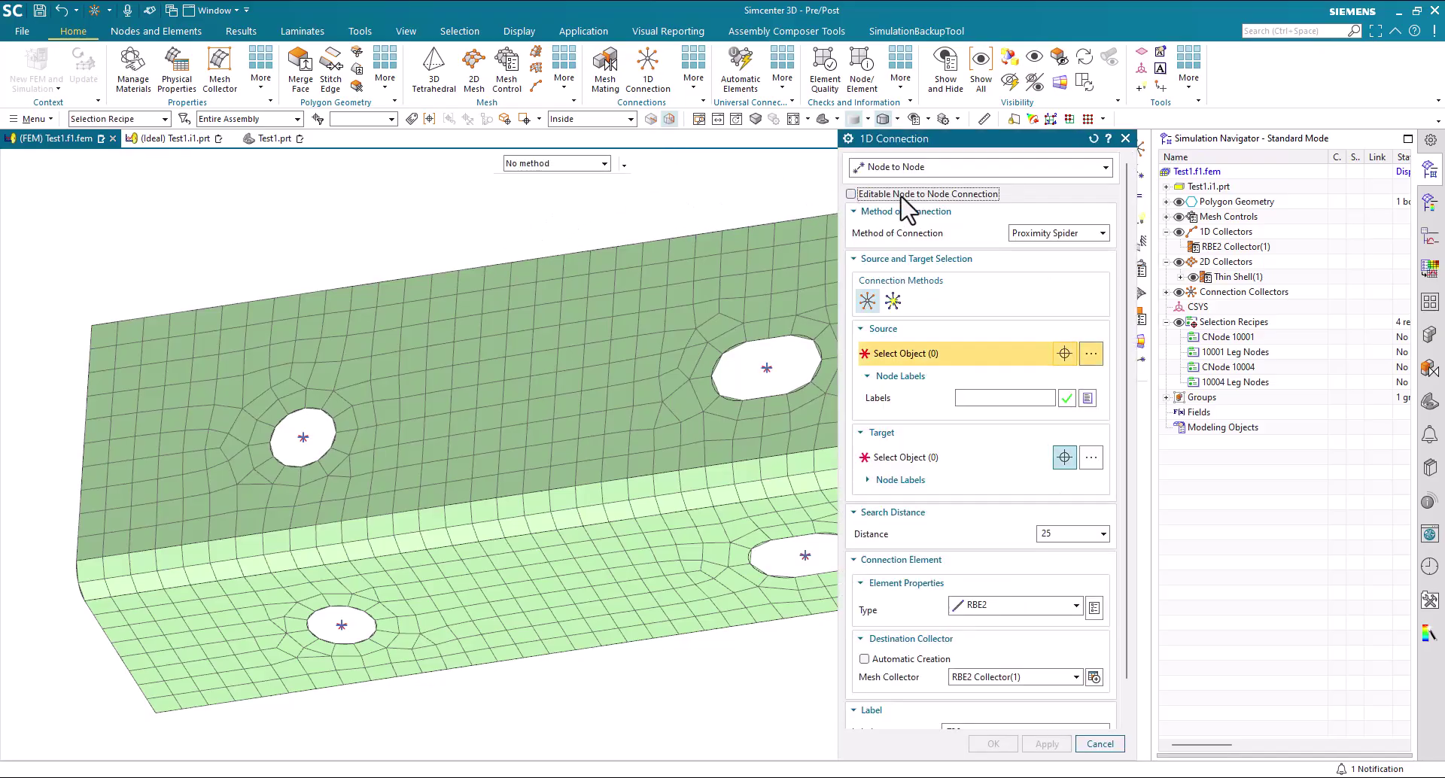
Set the node at the centre of the lower flange's round hole as the connection source, using the Node filter.
middle_drag(602, 452, 454, 527)
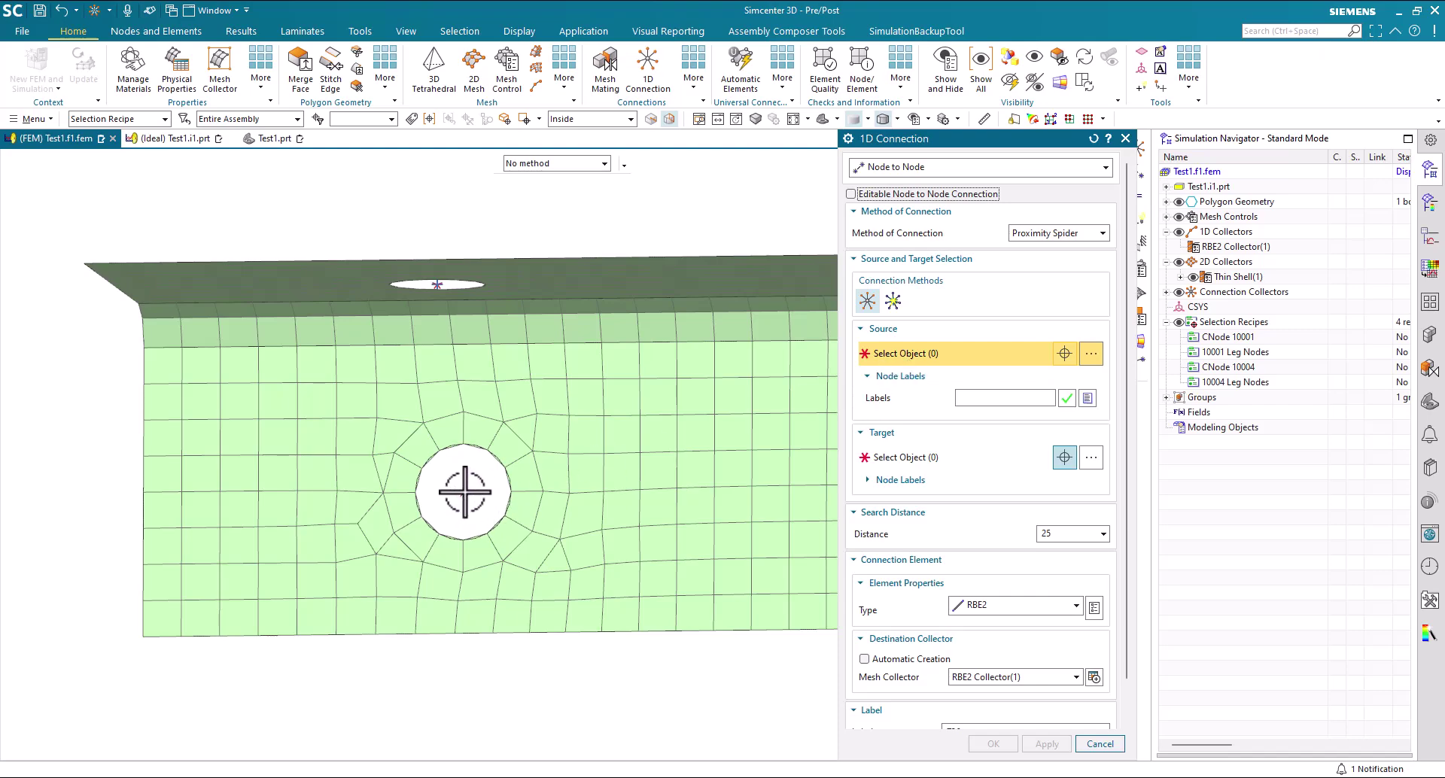
click(132, 119)
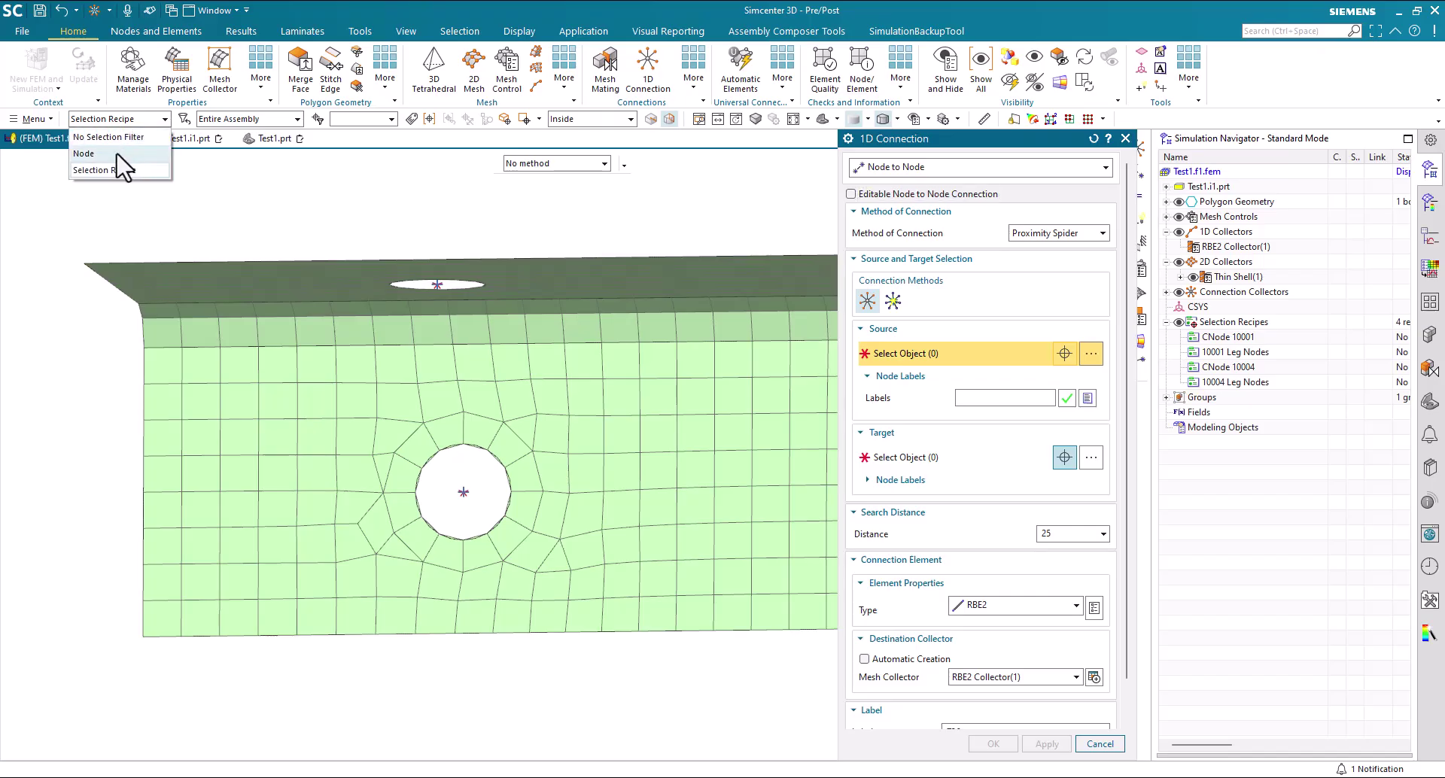
click(117, 153)
click(463, 492)
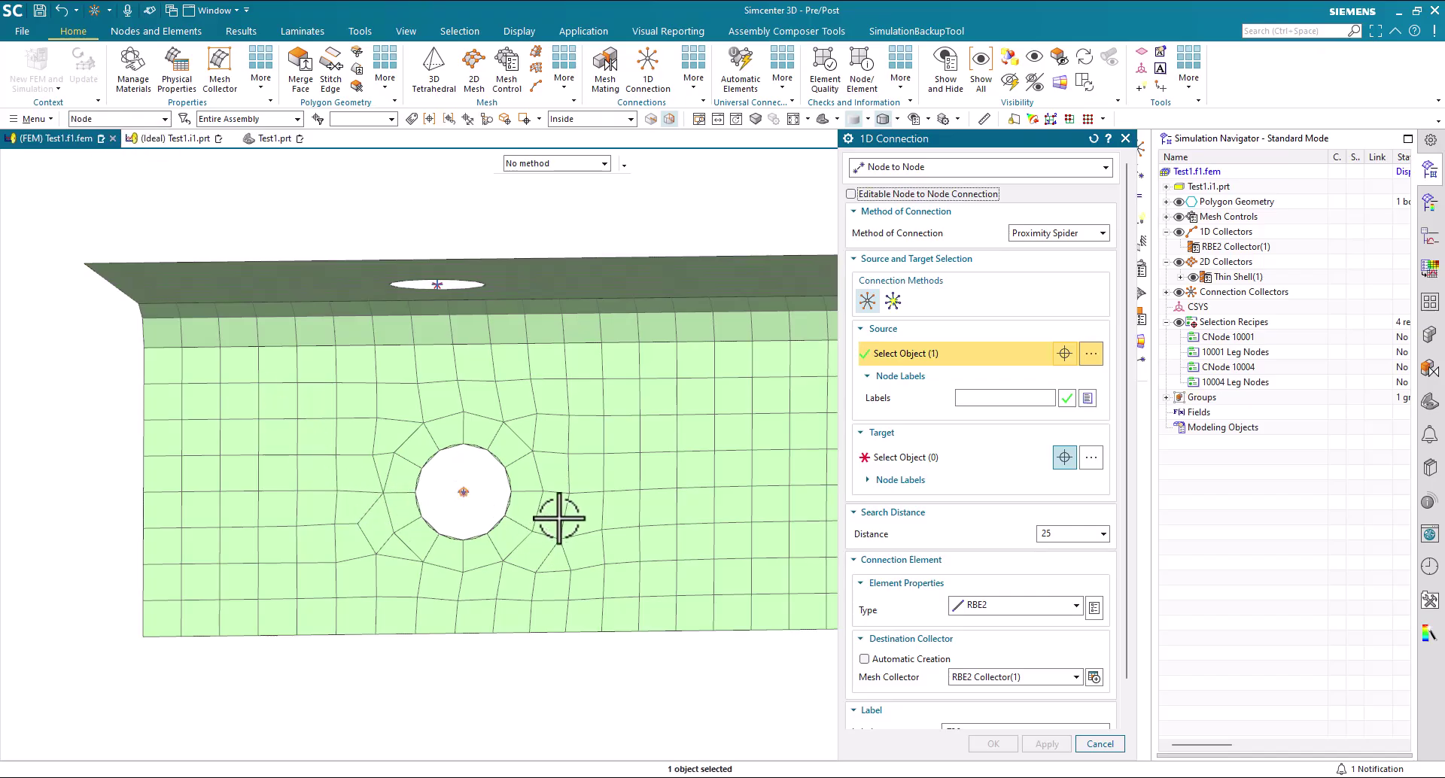
Set the two rings of nodes around the lower flange's round hole as the target, using the Node filter and circular selection.
click(915, 457)
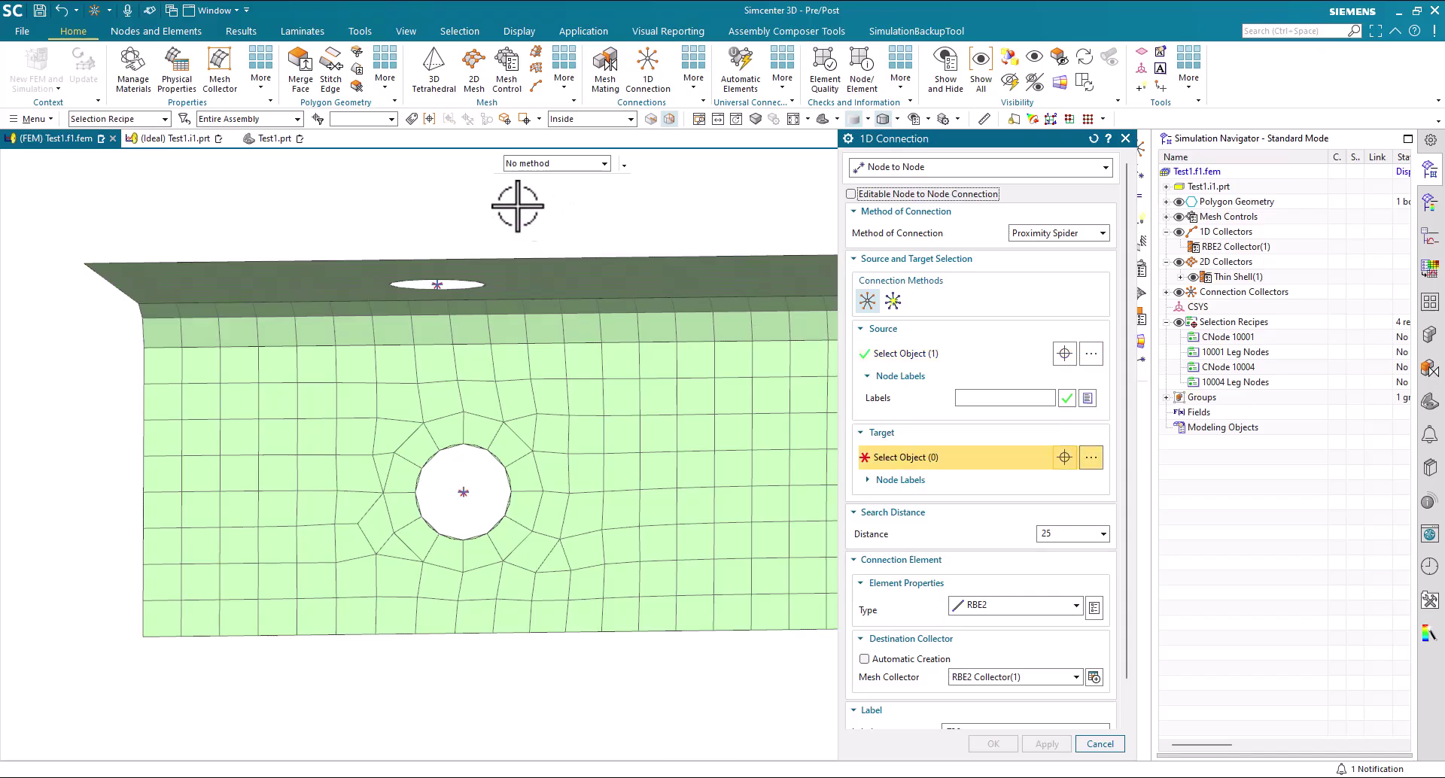
click(538, 119)
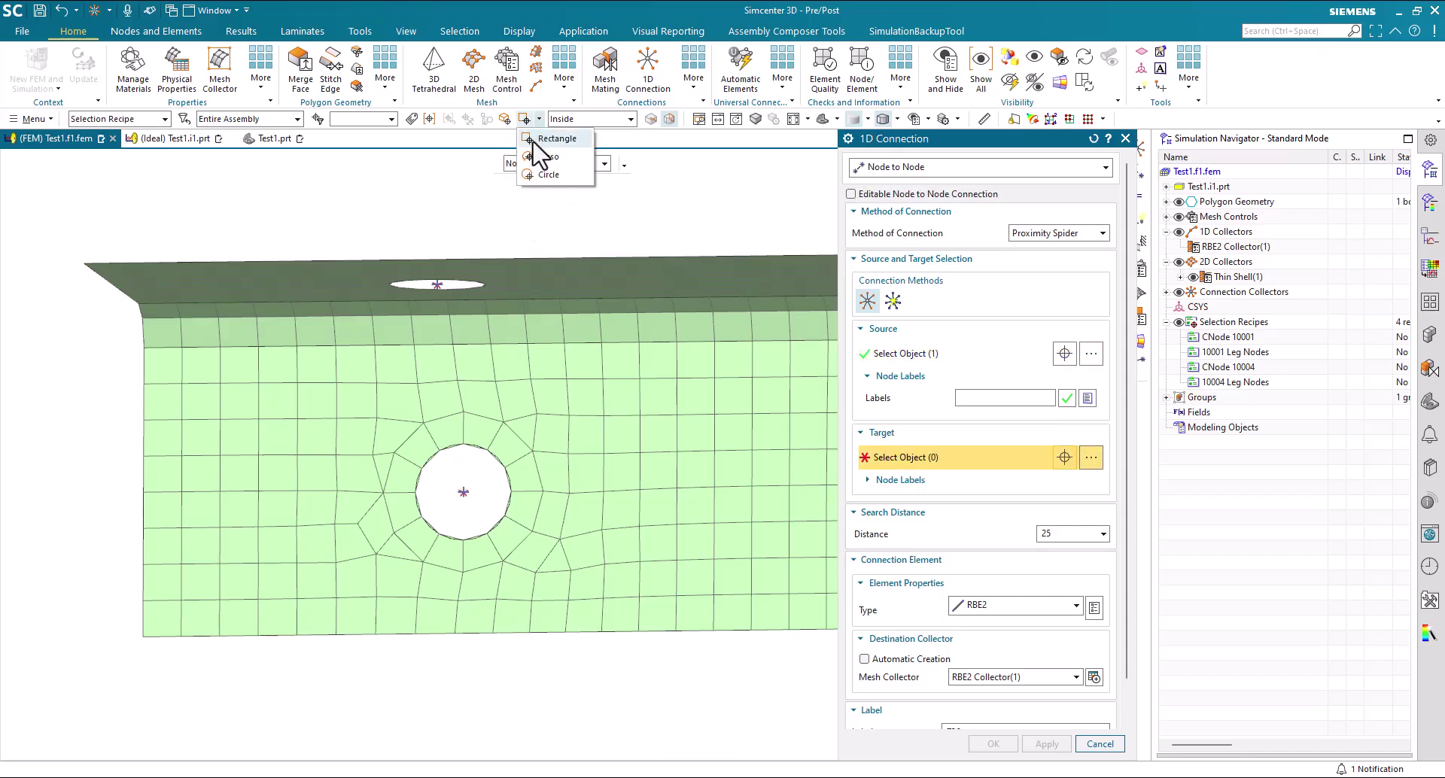
click(542, 176)
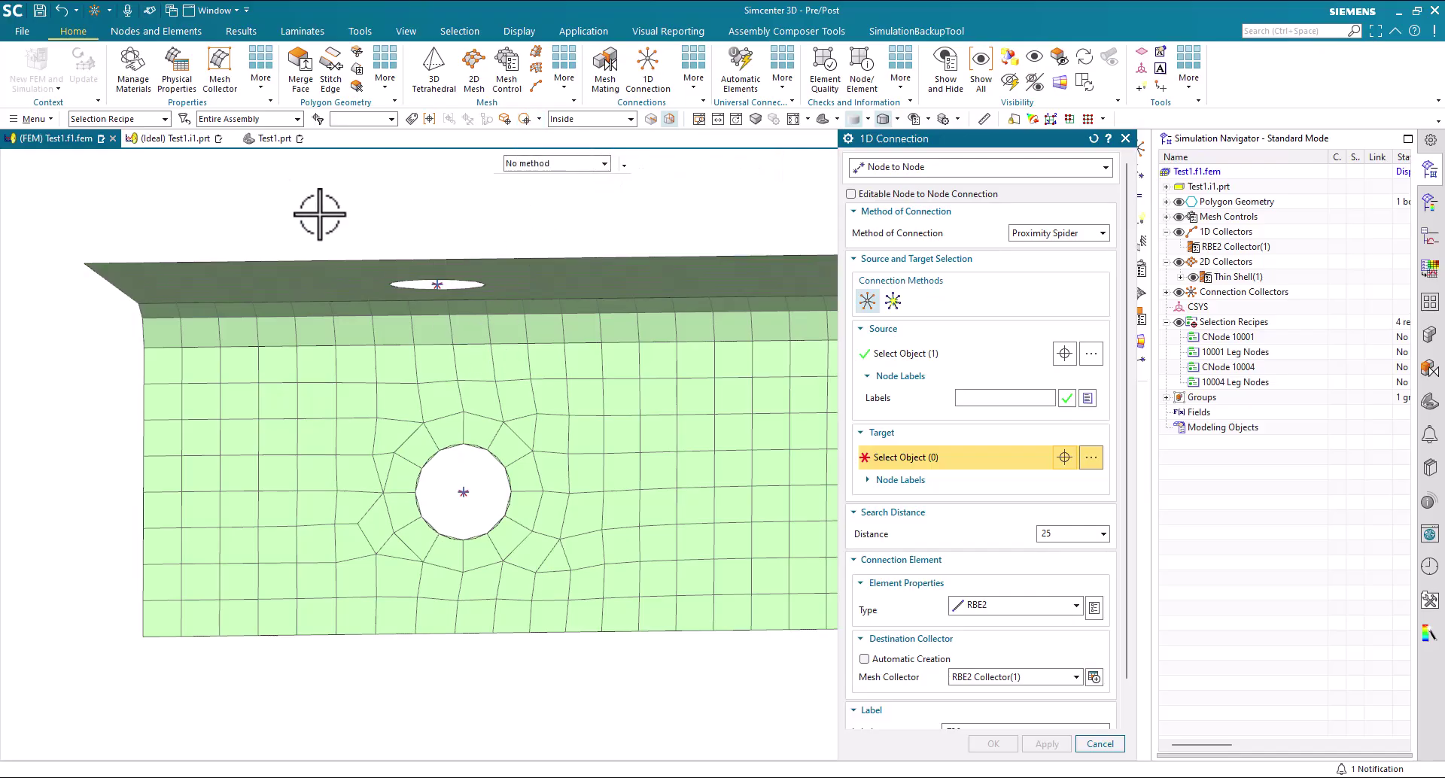
click(123, 119)
click(120, 155)
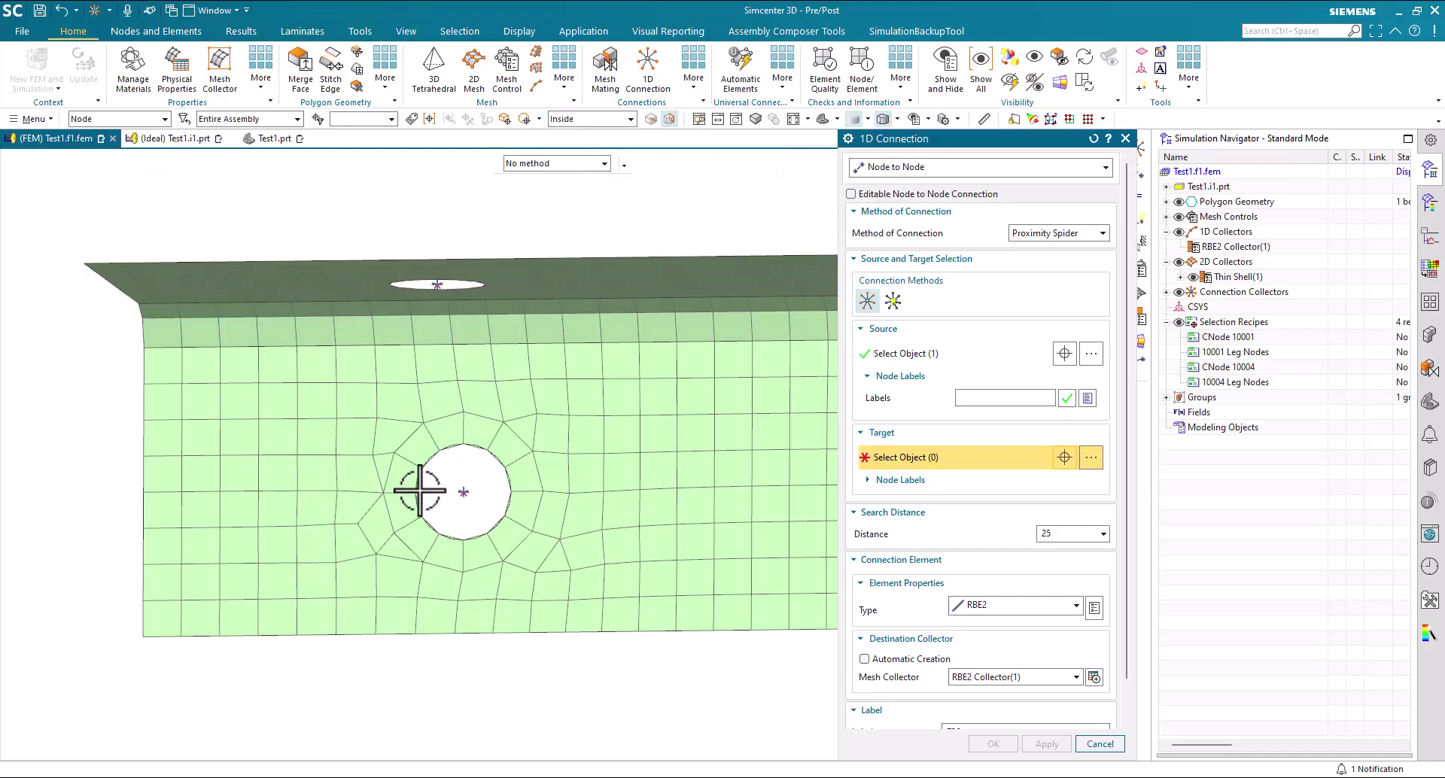
drag(463, 493, 519, 565)
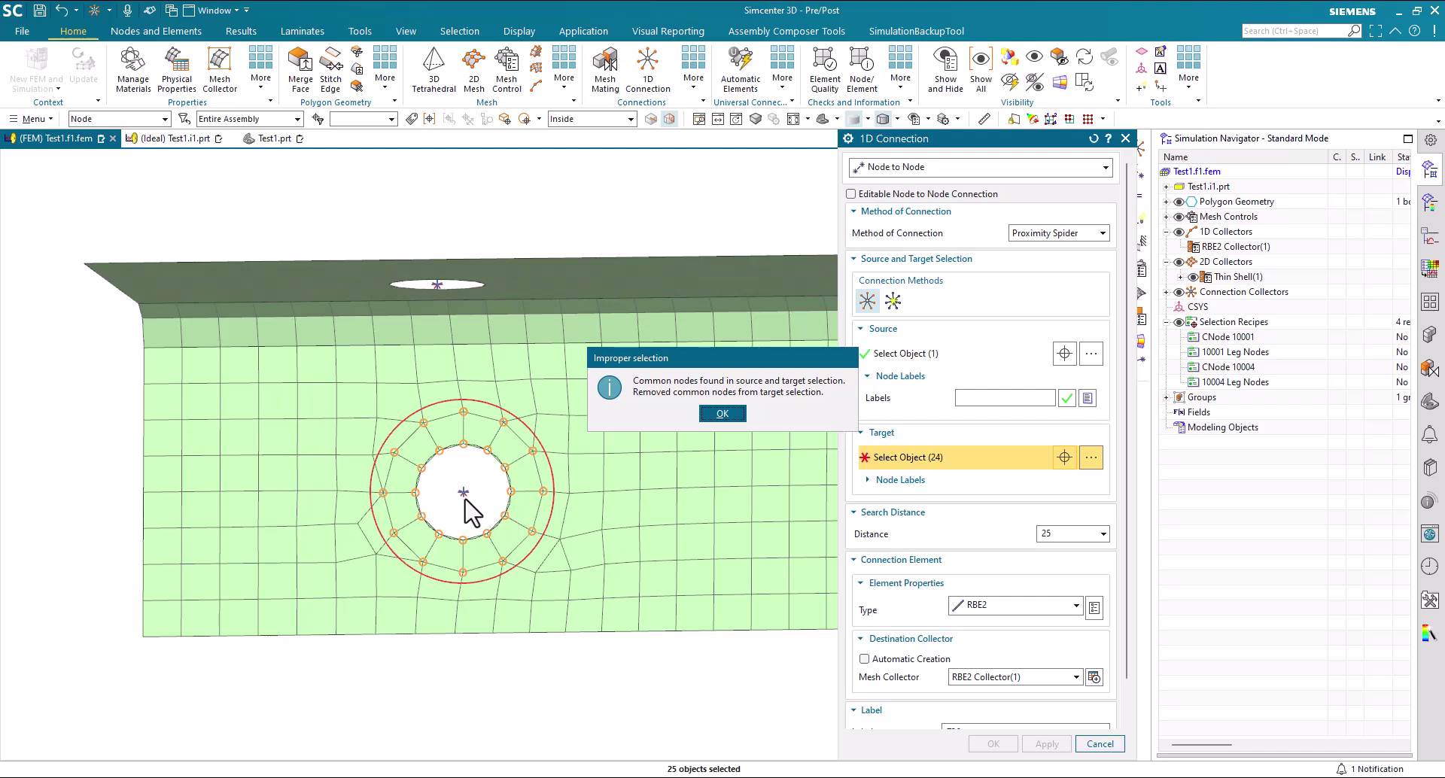
click(721, 414)
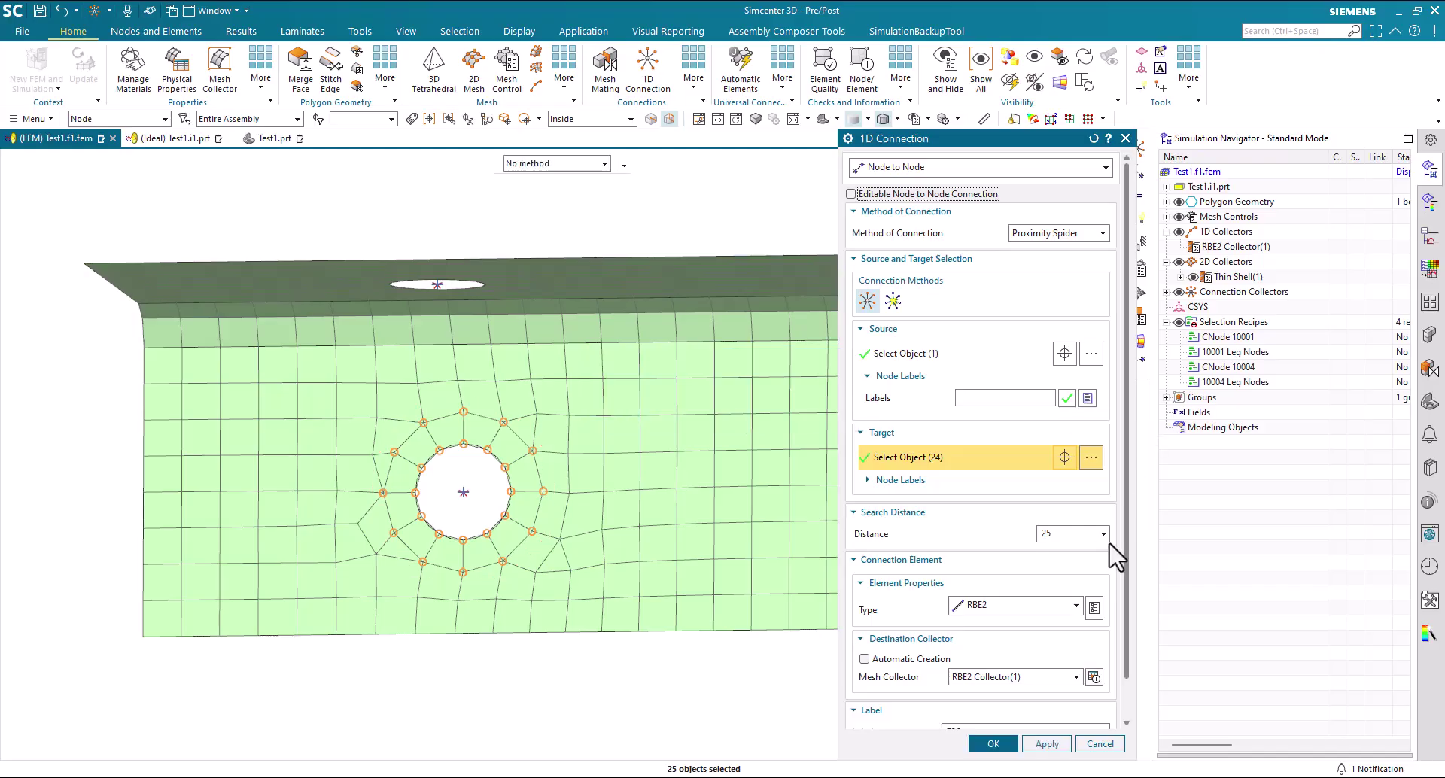
Create the RBE2 spider at the round hole in RBE2 Collector(1) and inspect its new connection mesh.
scroll(1128, 564, down, 2)
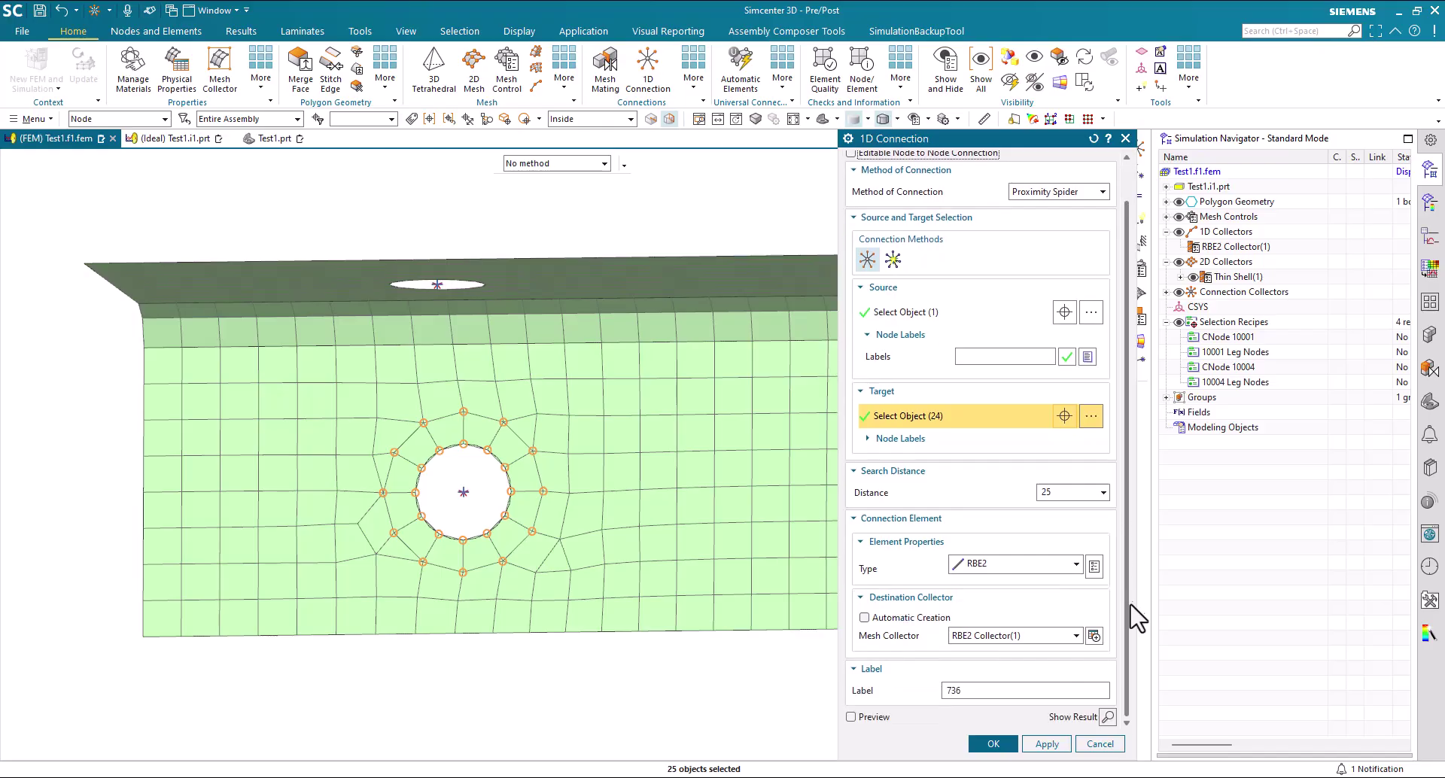
click(994, 745)
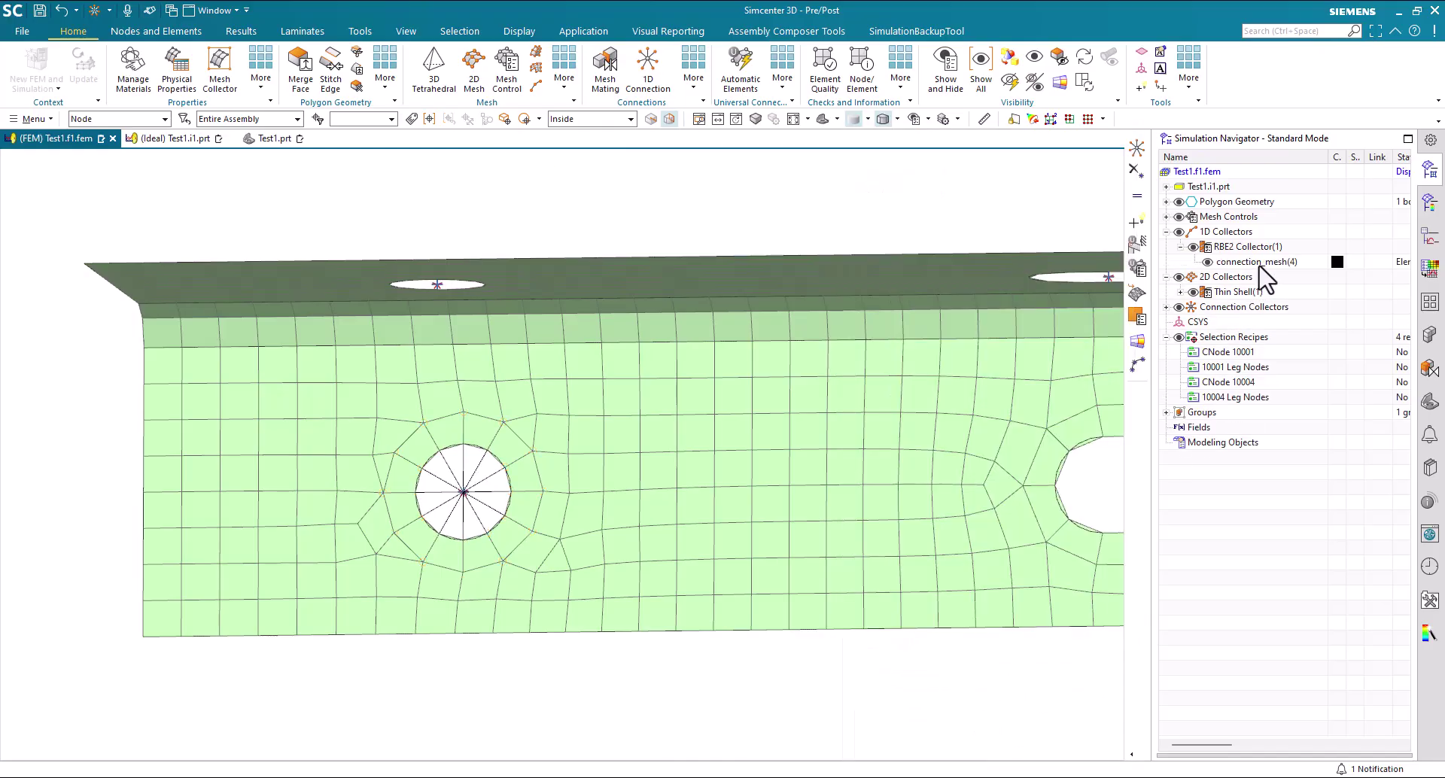
click(1259, 263)
middle_drag(754, 687, 757, 655)
click(1262, 523)
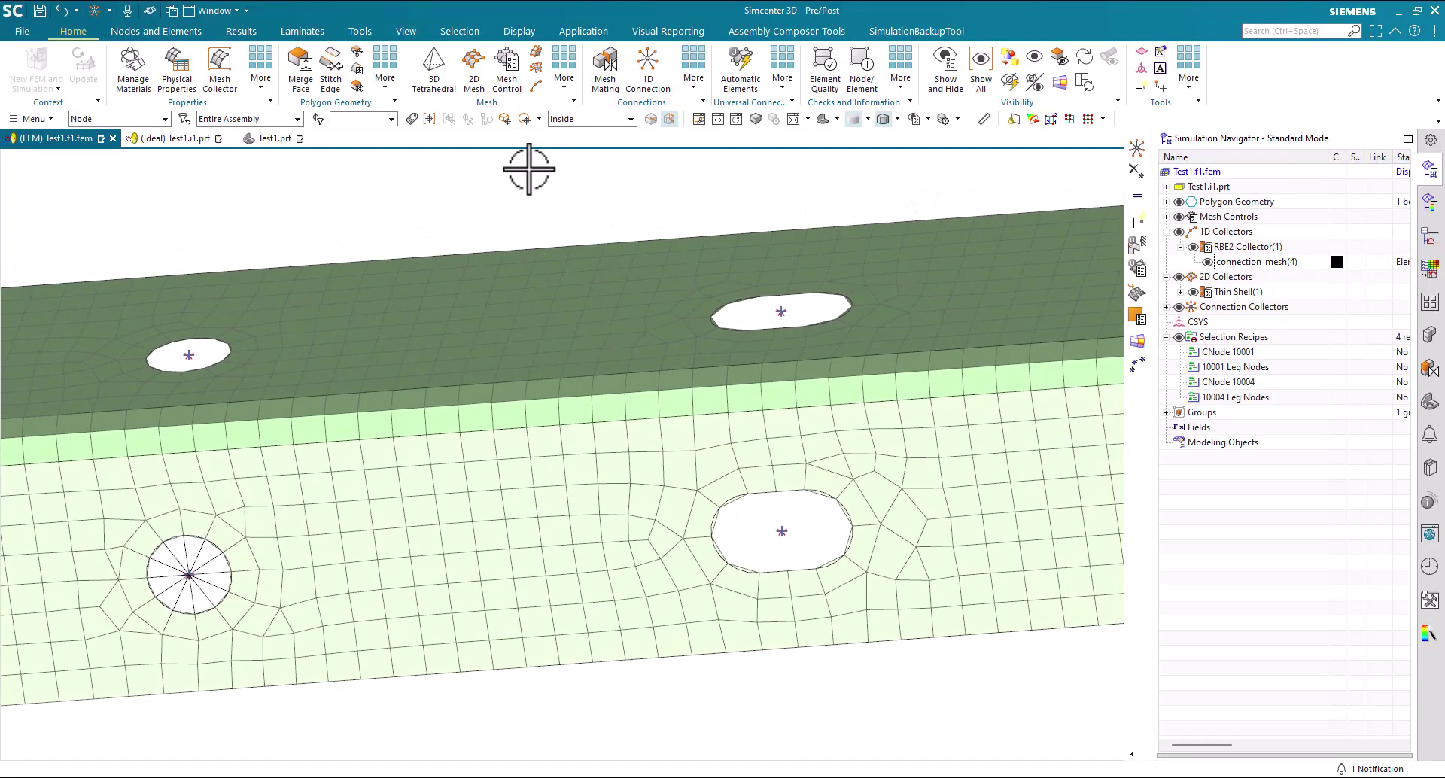
Start another Node to Node 1D connection with Editable Node to Node Connection enabled and the lower flange's slot-centre node as source.
click(644, 68)
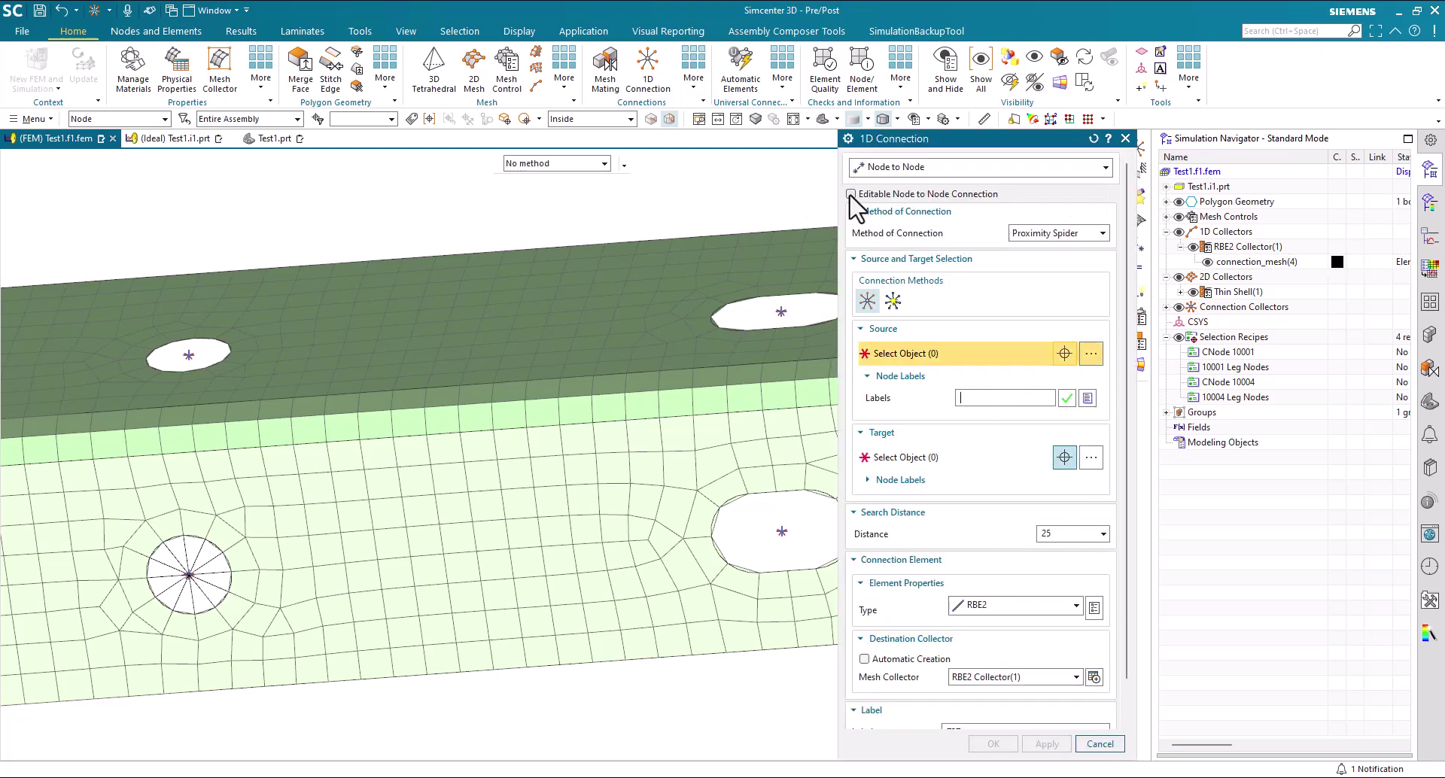
click(851, 194)
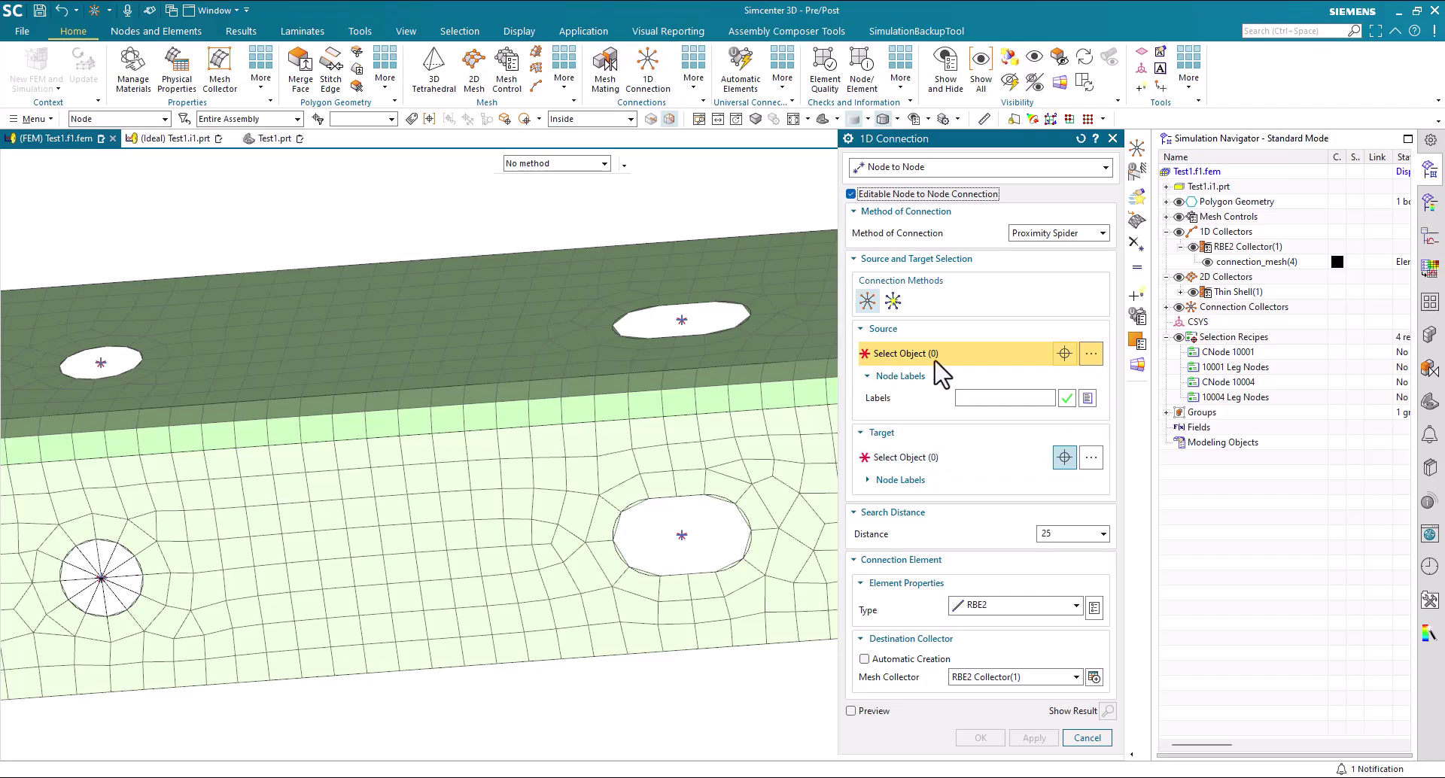
click(680, 536)
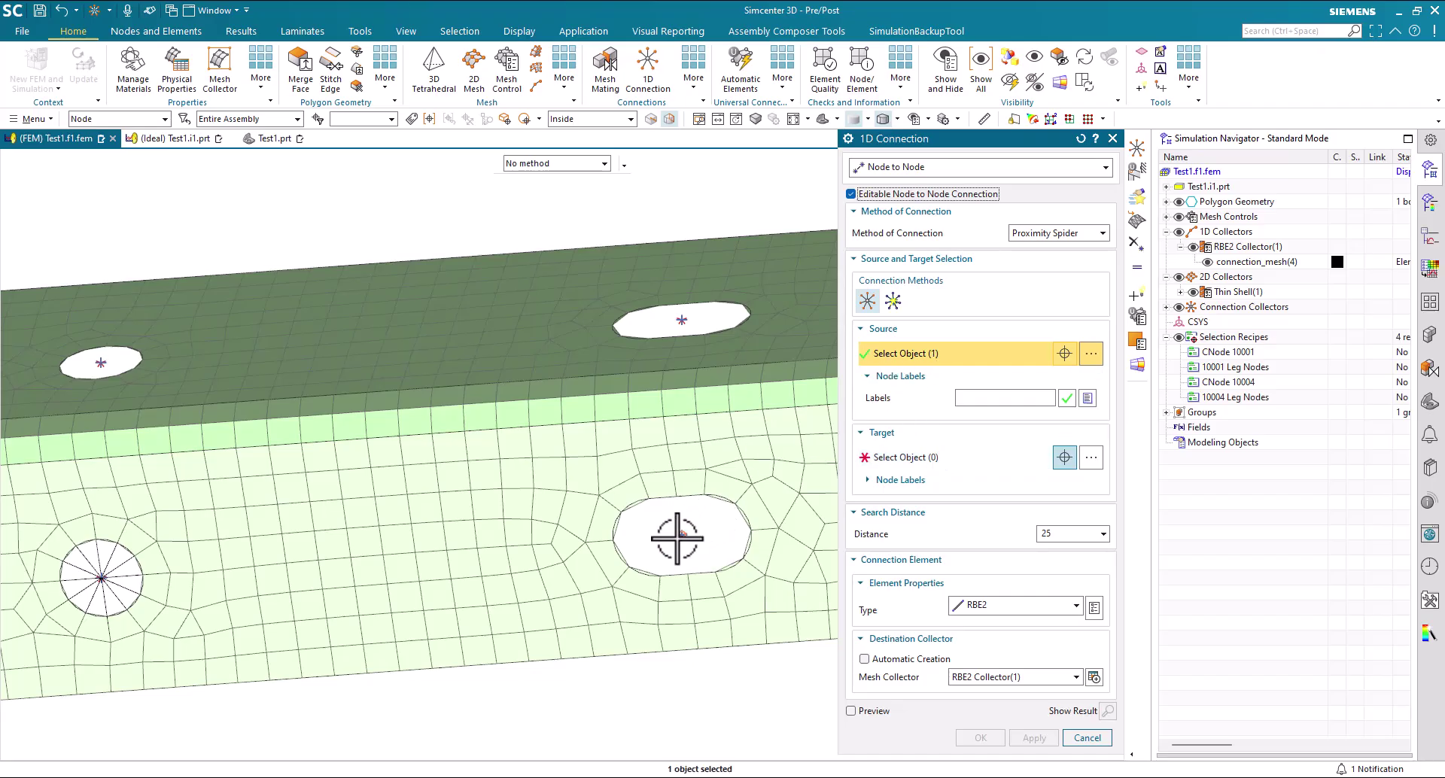
Add a Related Nodes method to the target's Stacked Smart Selector Methods.
click(900, 462)
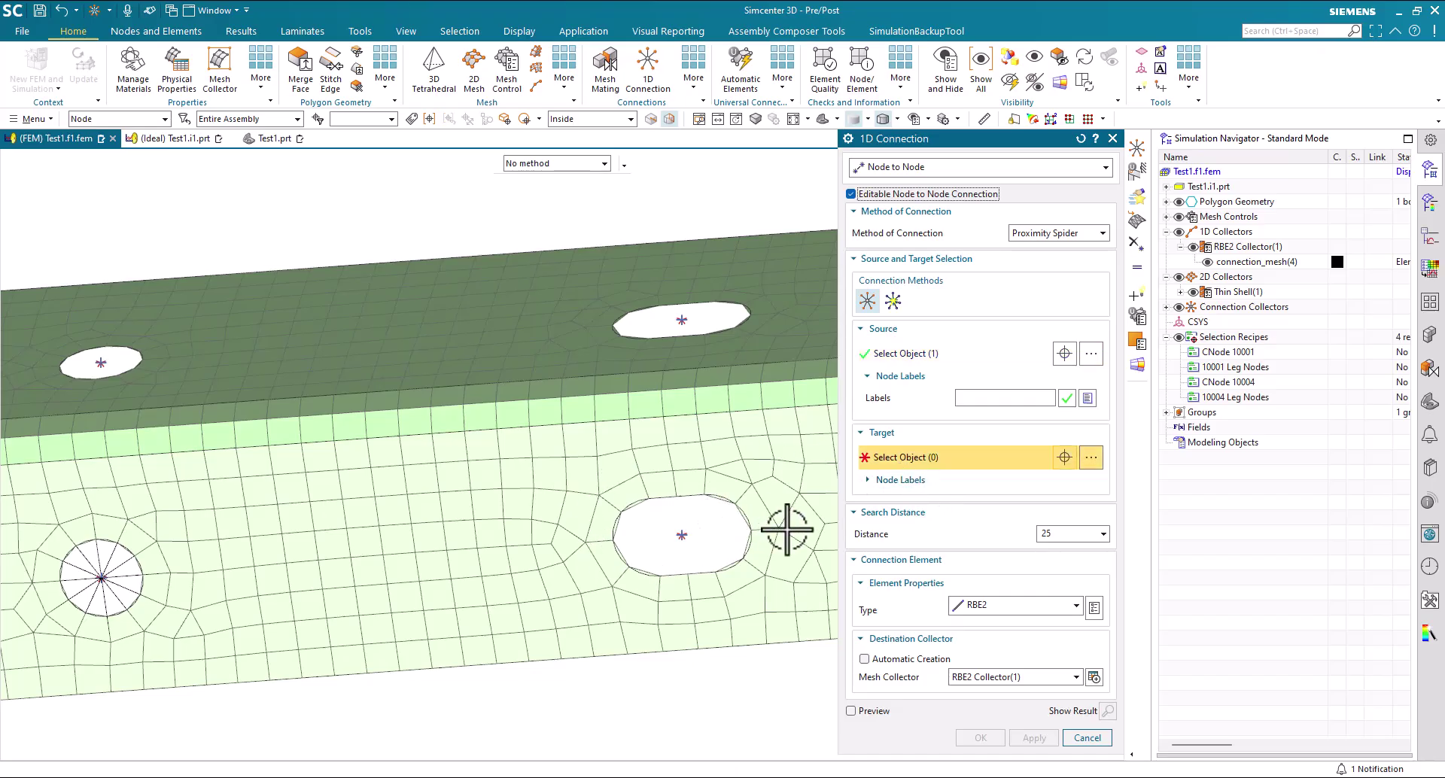
middle_drag(761, 521, 802, 522)
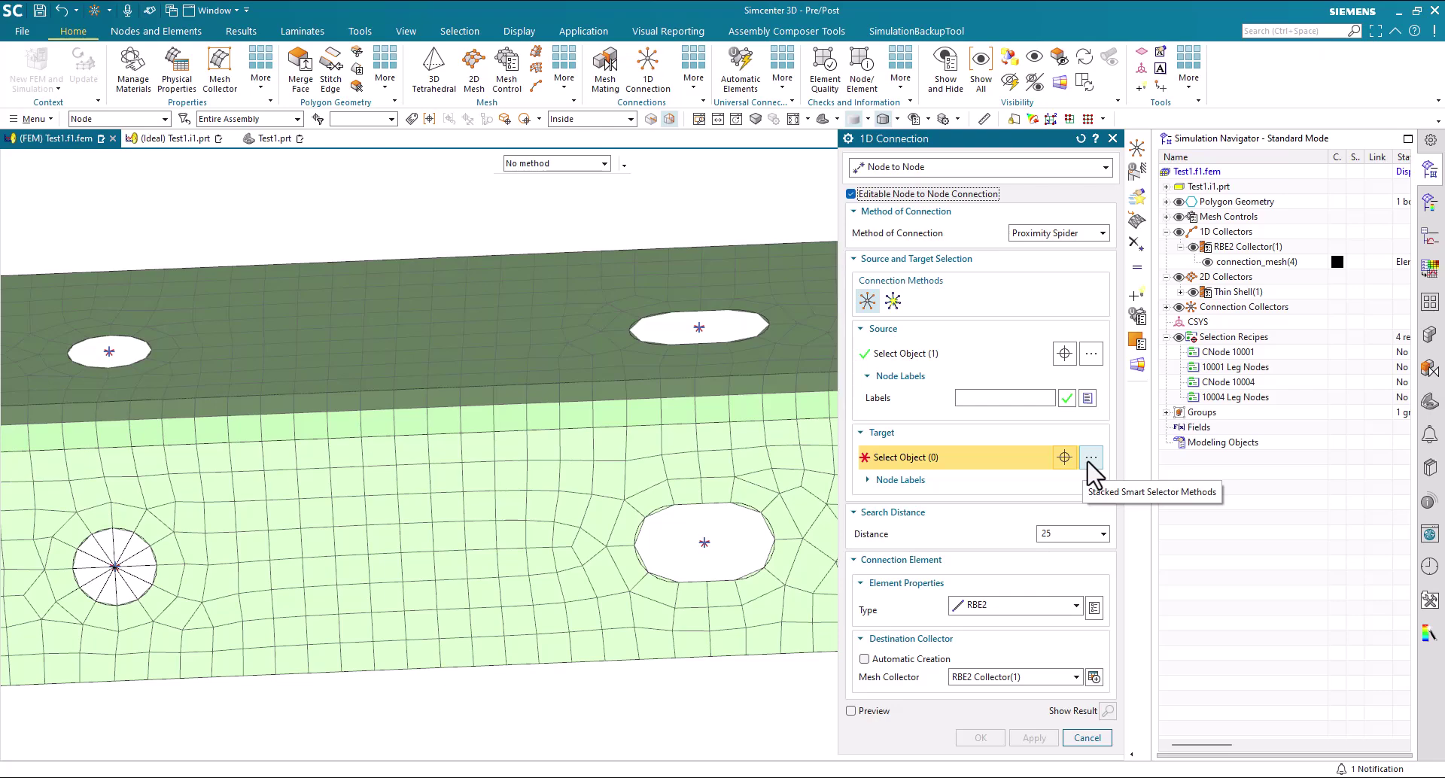
click(1089, 459)
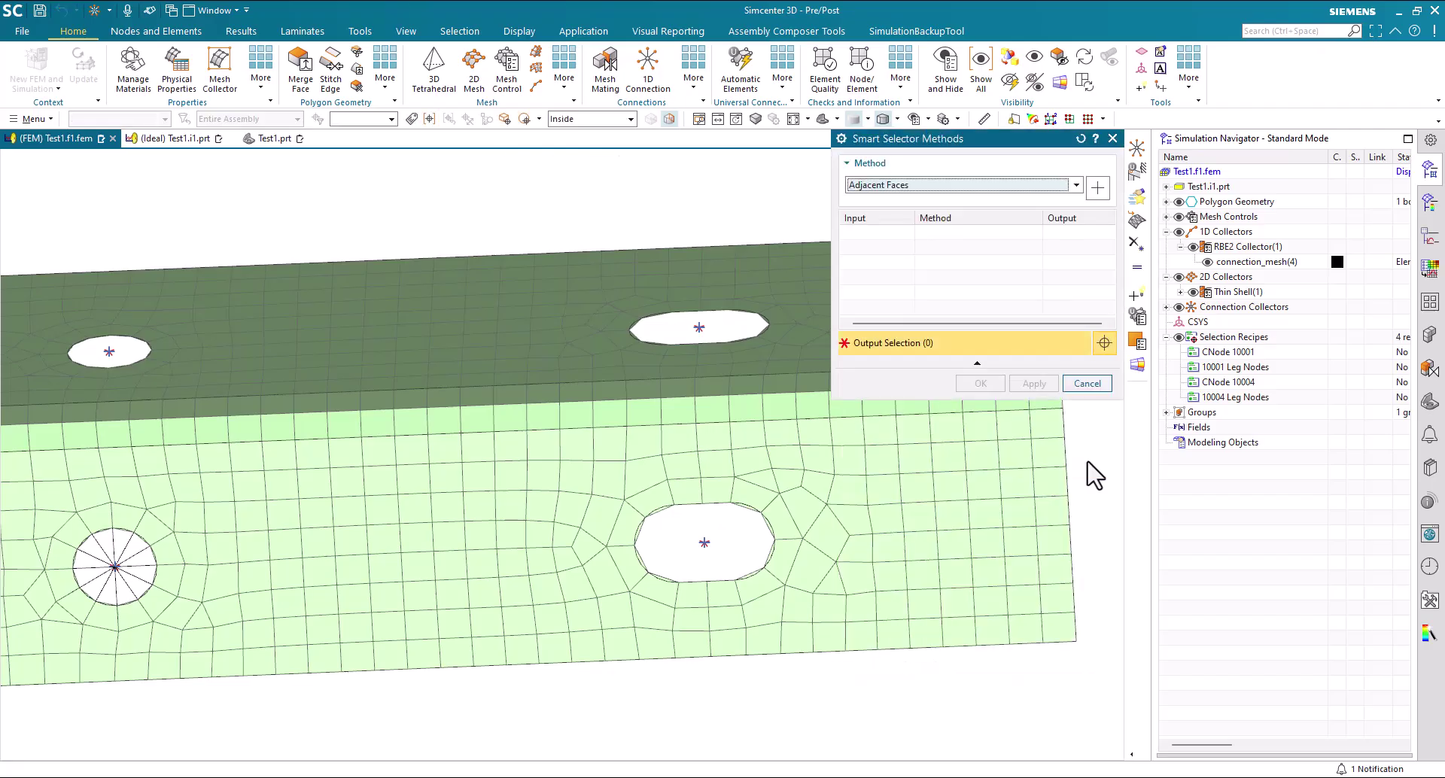
click(880, 185)
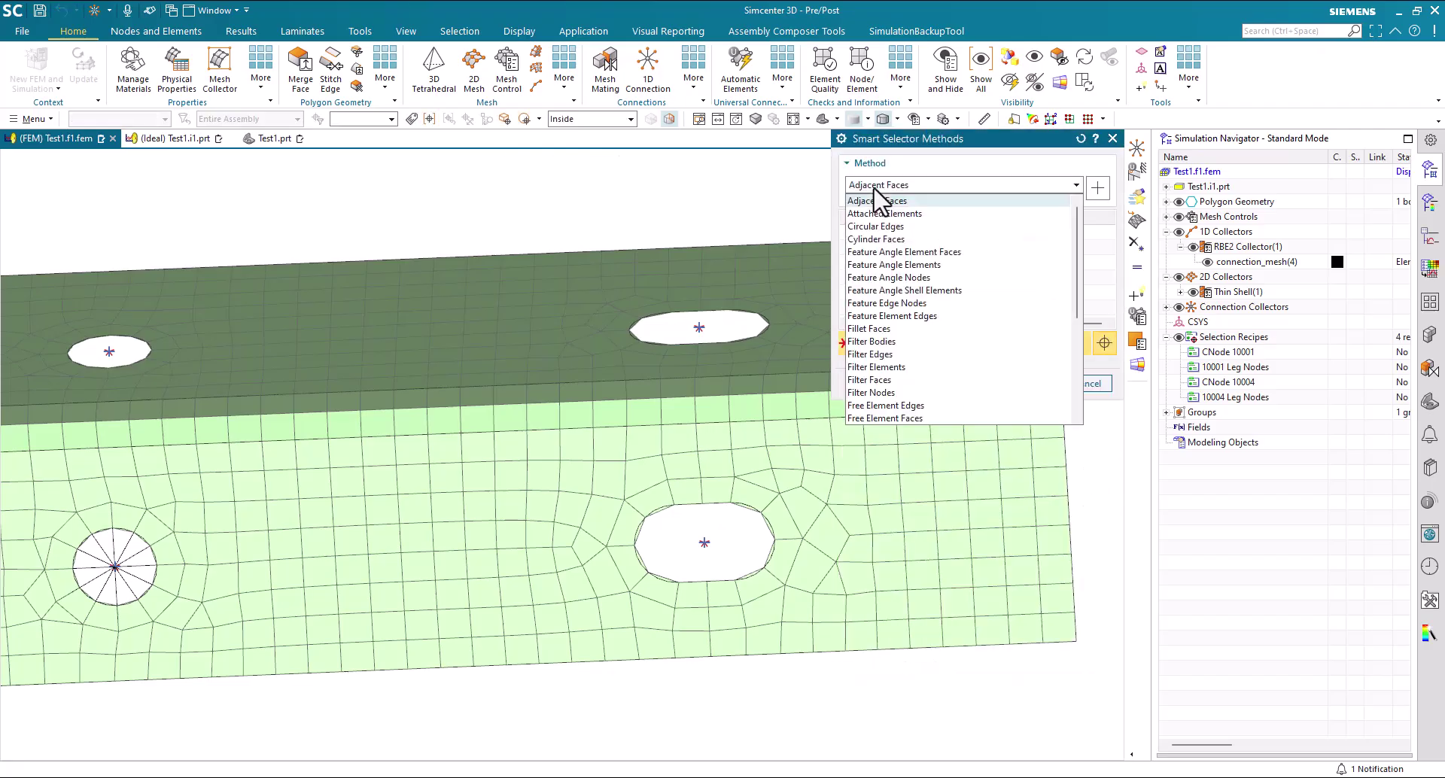
scroll(885, 210, down, 3)
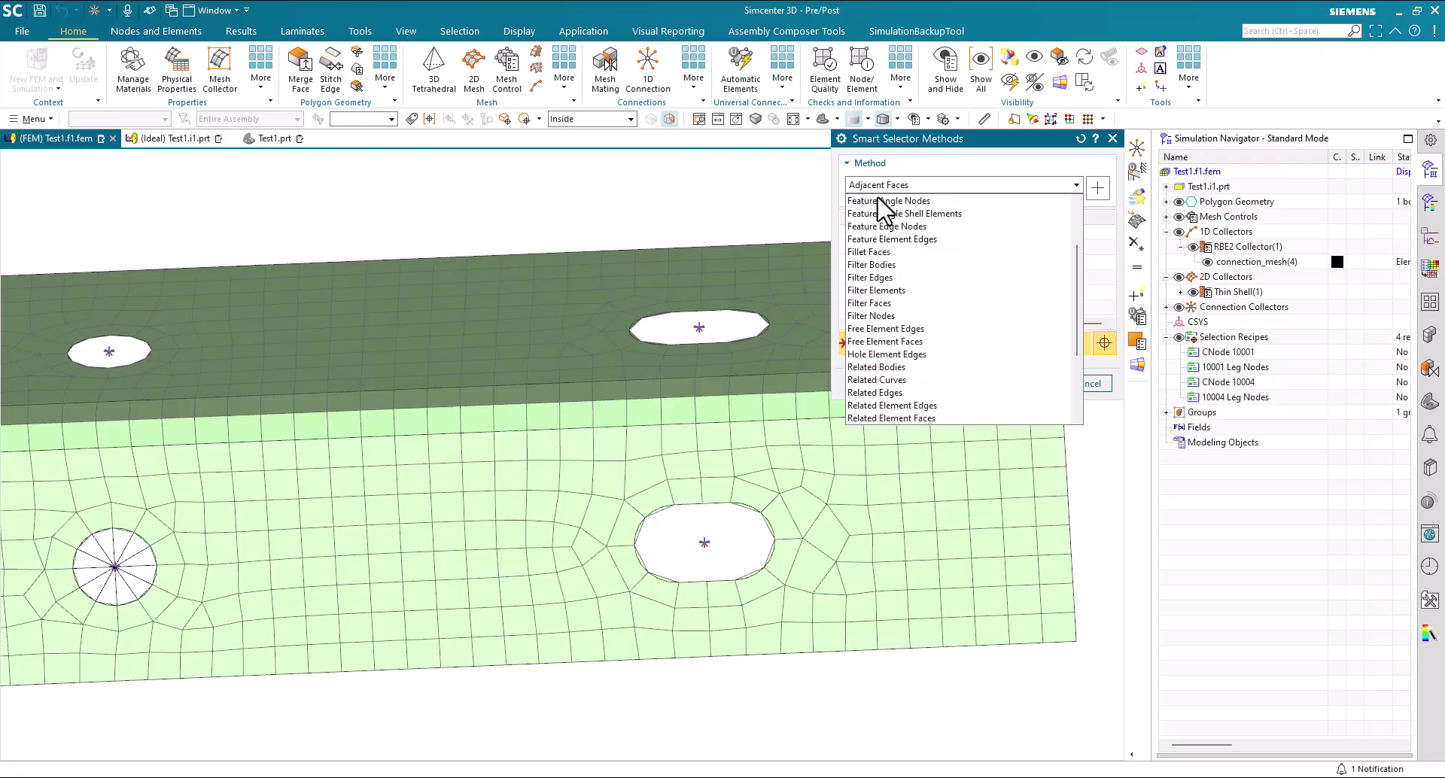
scroll(885, 211, down, 2)
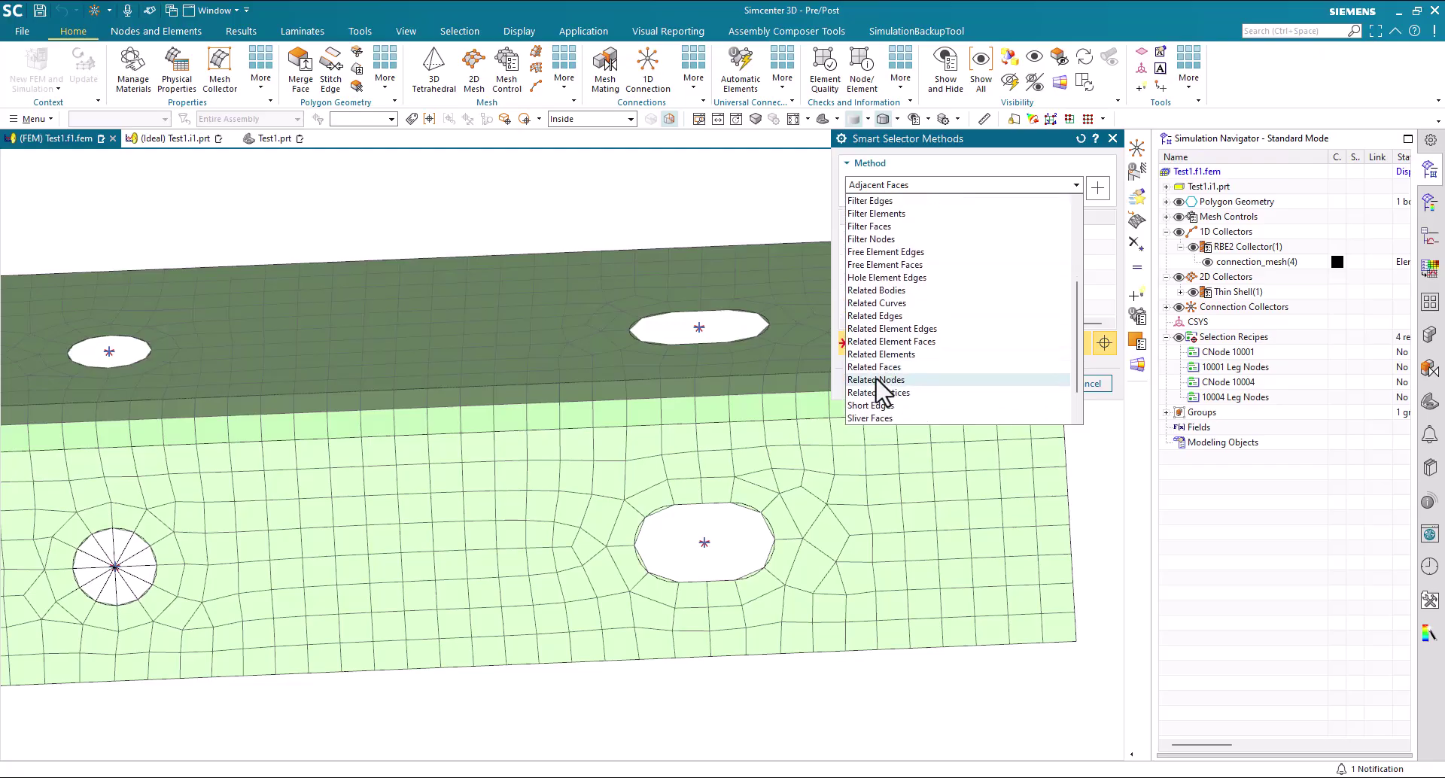
click(888, 396)
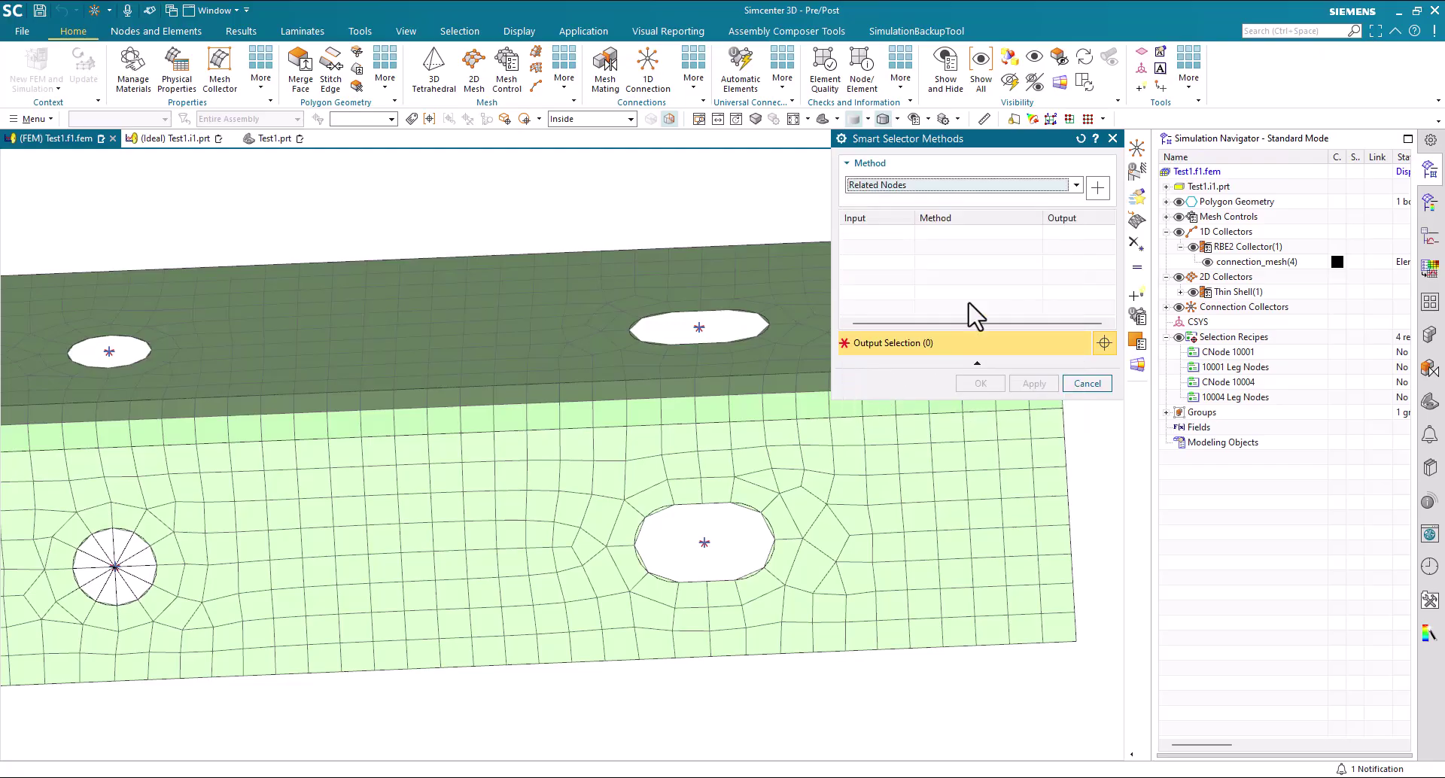
click(1090, 194)
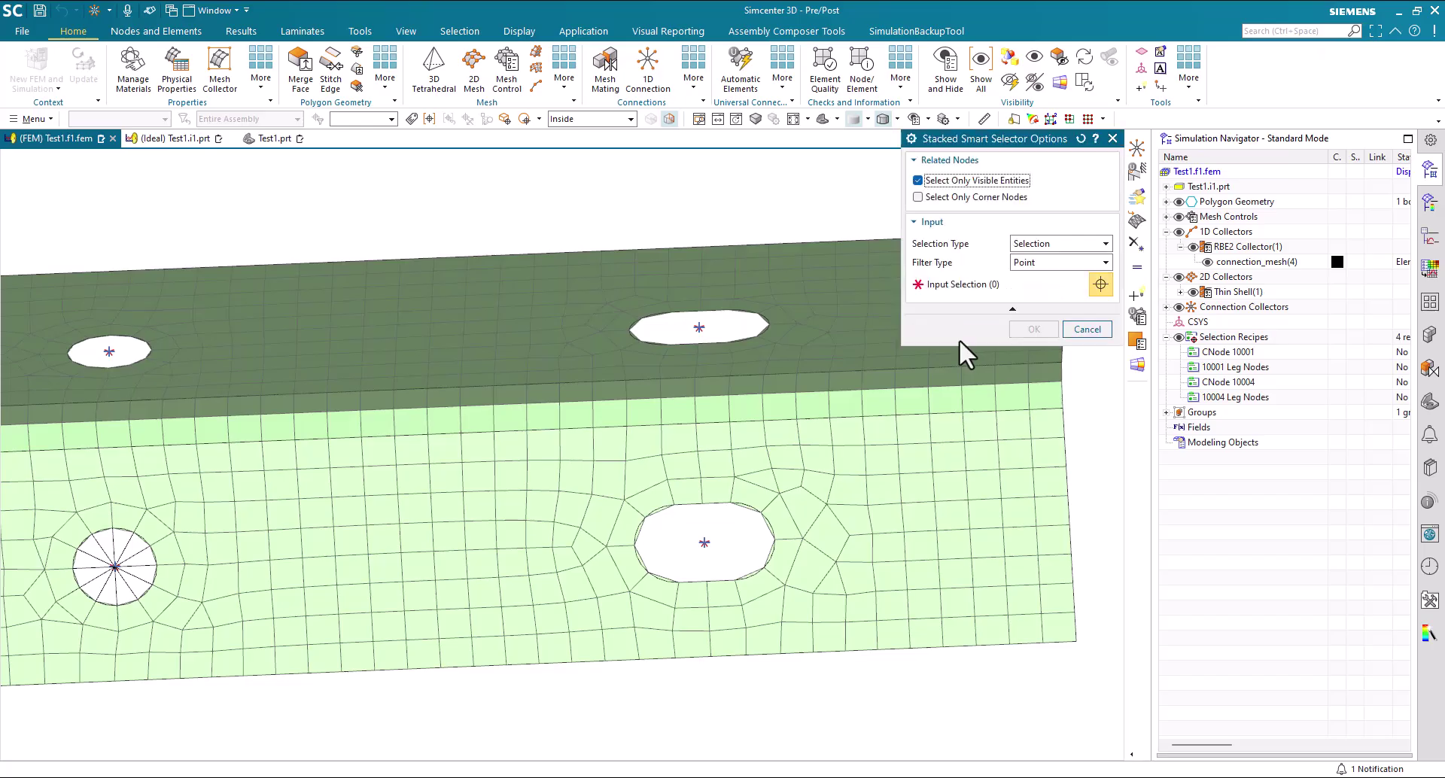
Set the Related Nodes input filter to Polygon Edge and select the four edges of the lower flange's slotted hole.
click(1039, 263)
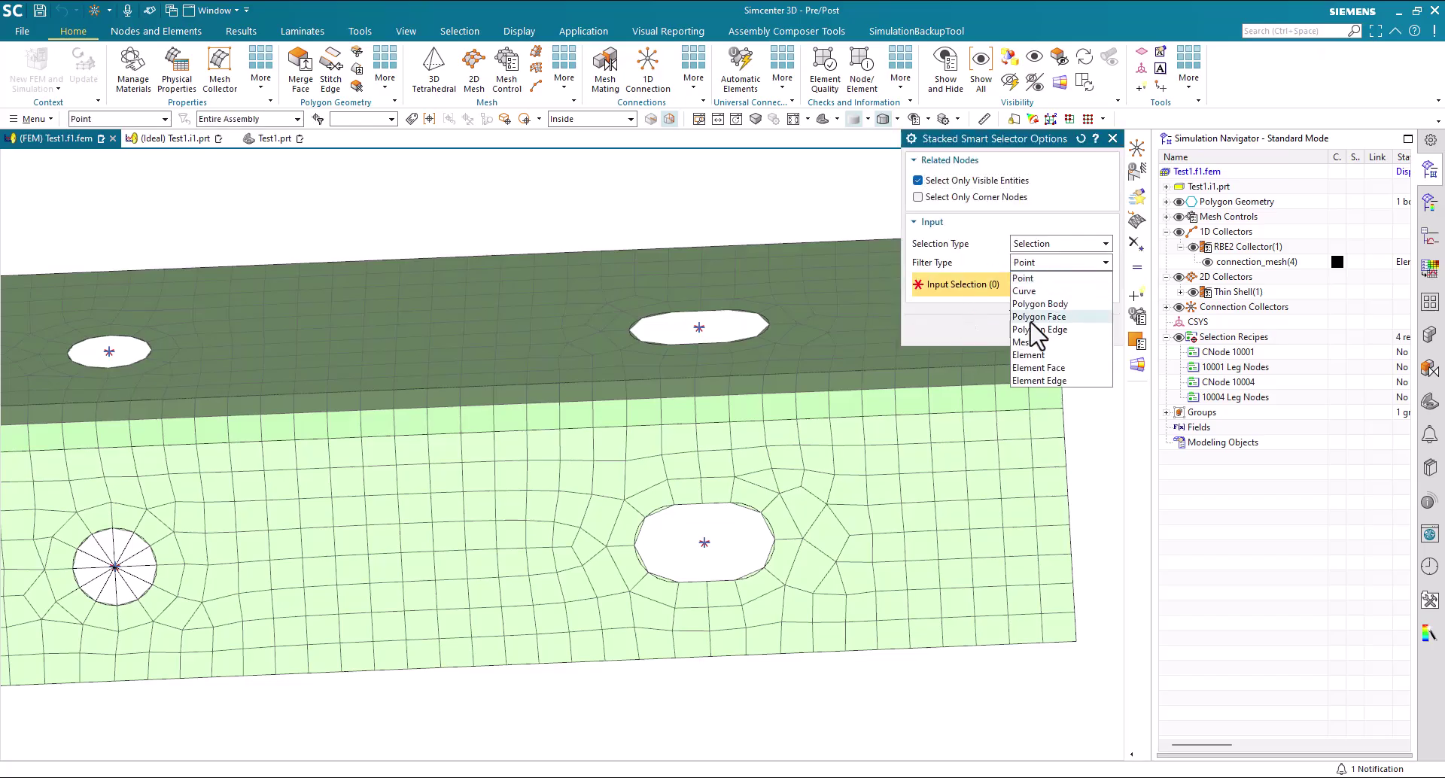
click(1039, 328)
click(754, 569)
click(732, 583)
click(669, 581)
click(681, 504)
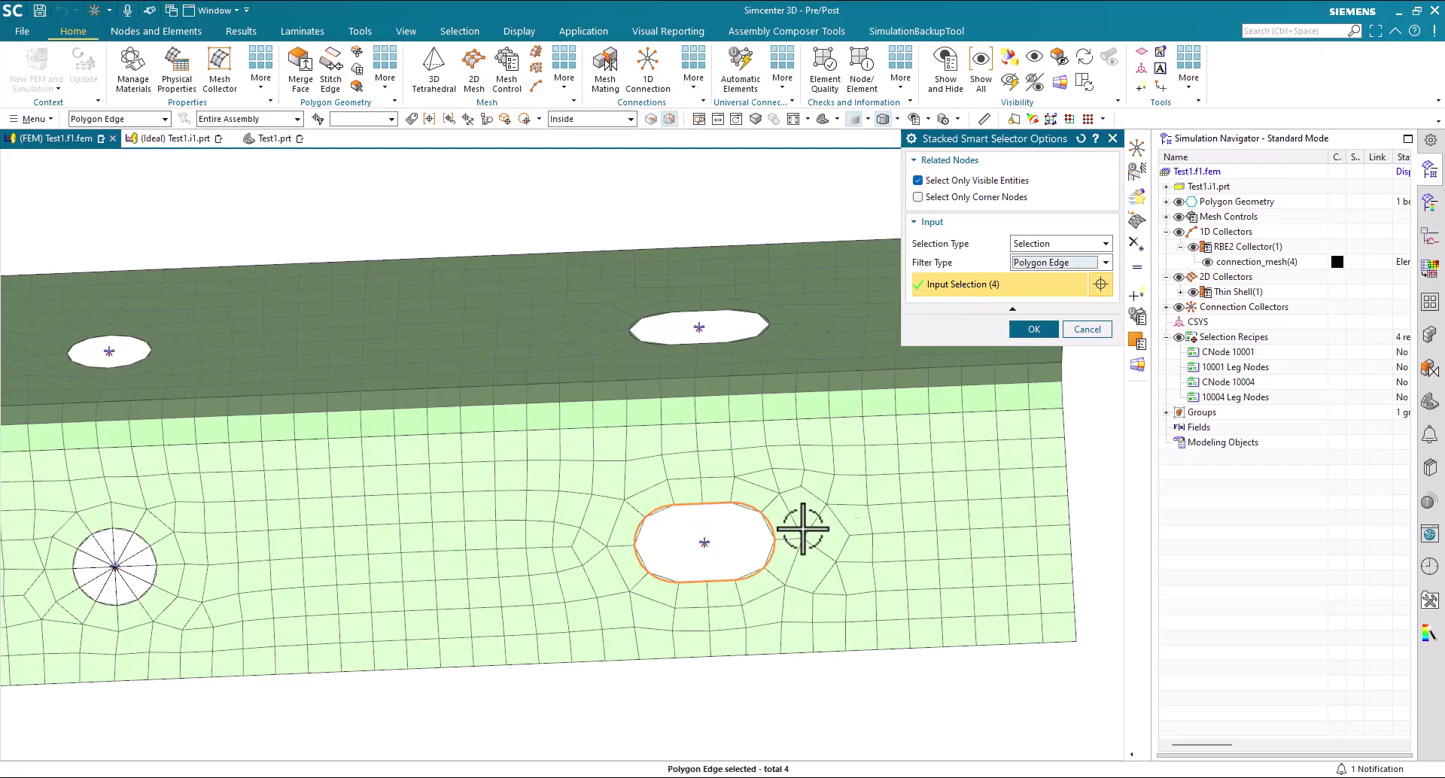
click(1032, 329)
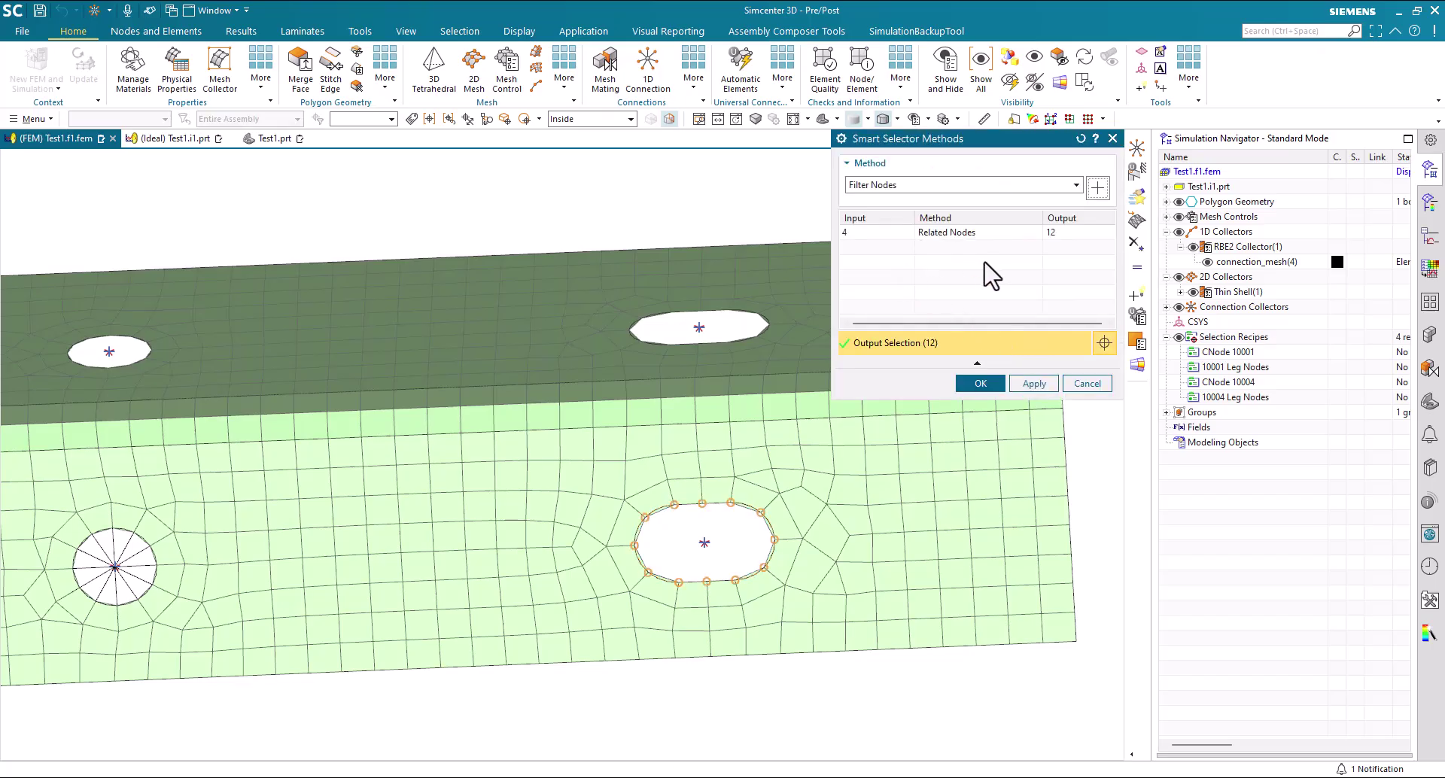
Stack a Related Elements method after Related Nodes, limited to visible entities.
click(1076, 185)
click(914, 265)
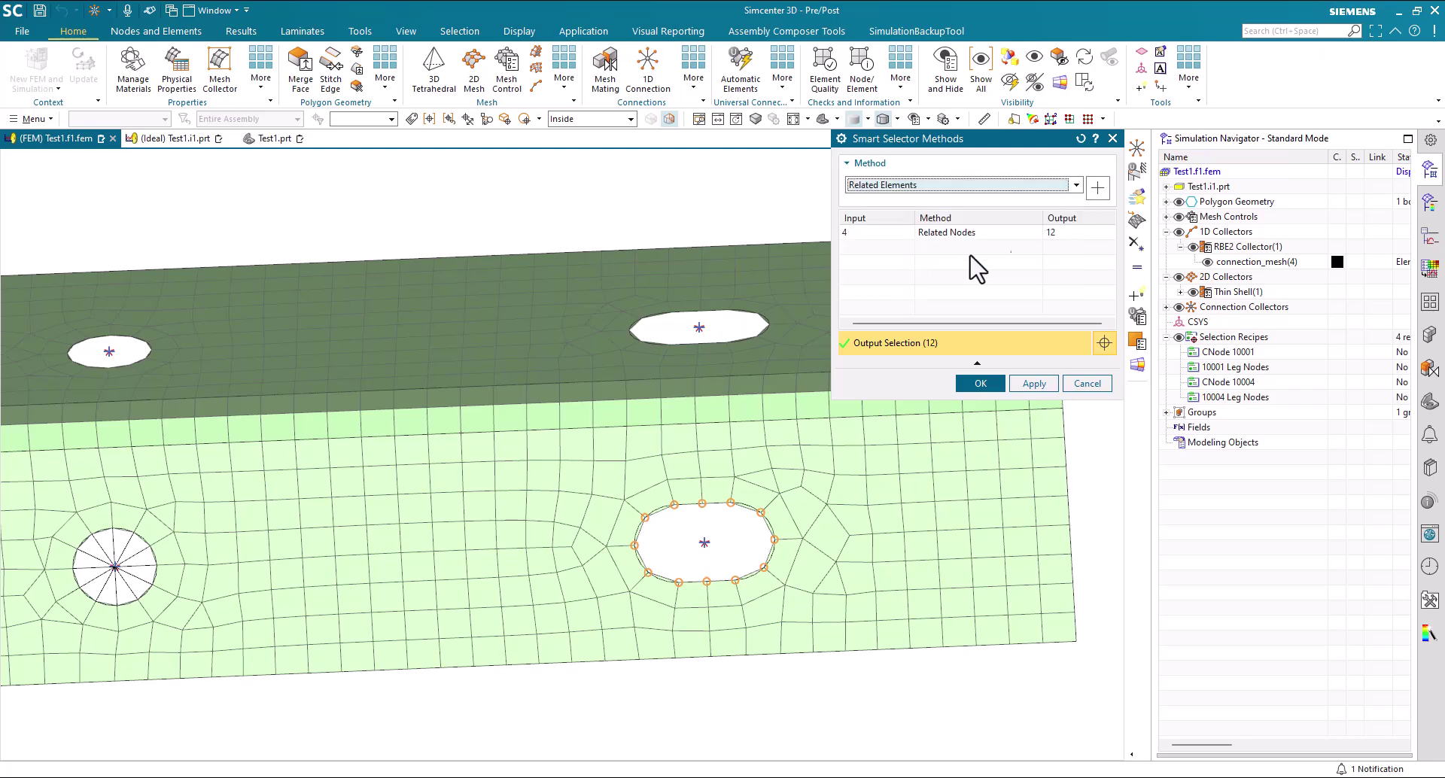
click(1090, 188)
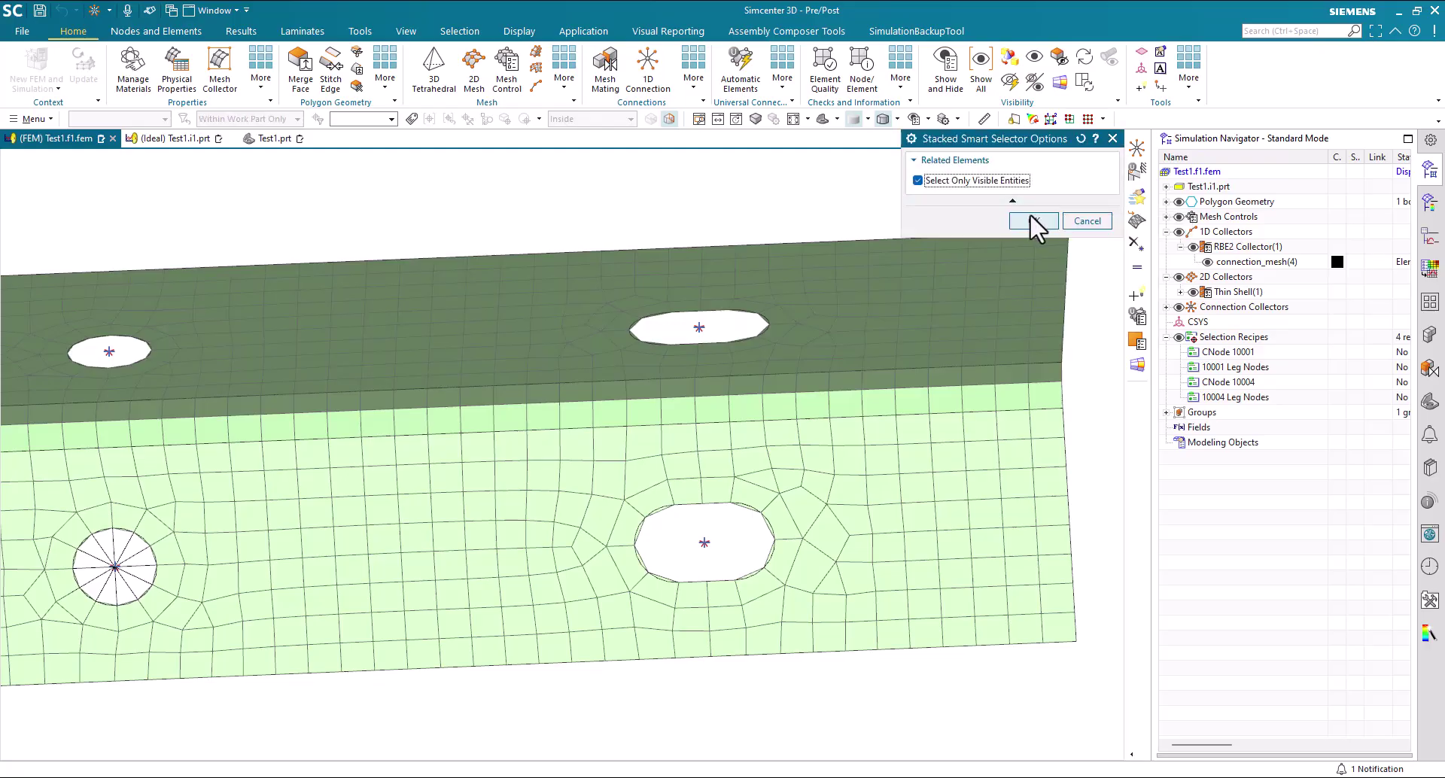
click(1034, 222)
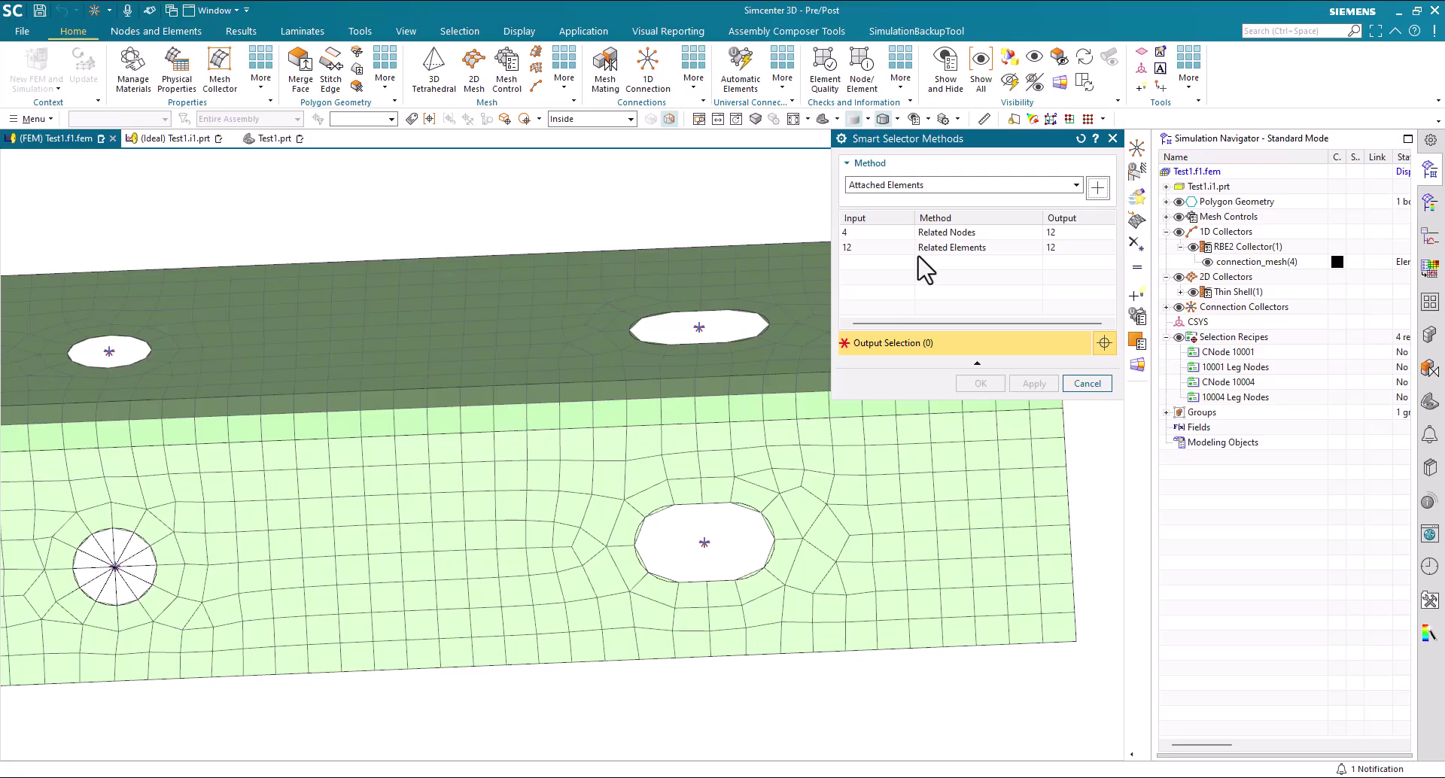
Stack a Filter Elements method that filters by element type for Quadrilateral Linear Elements.
click(1050, 186)
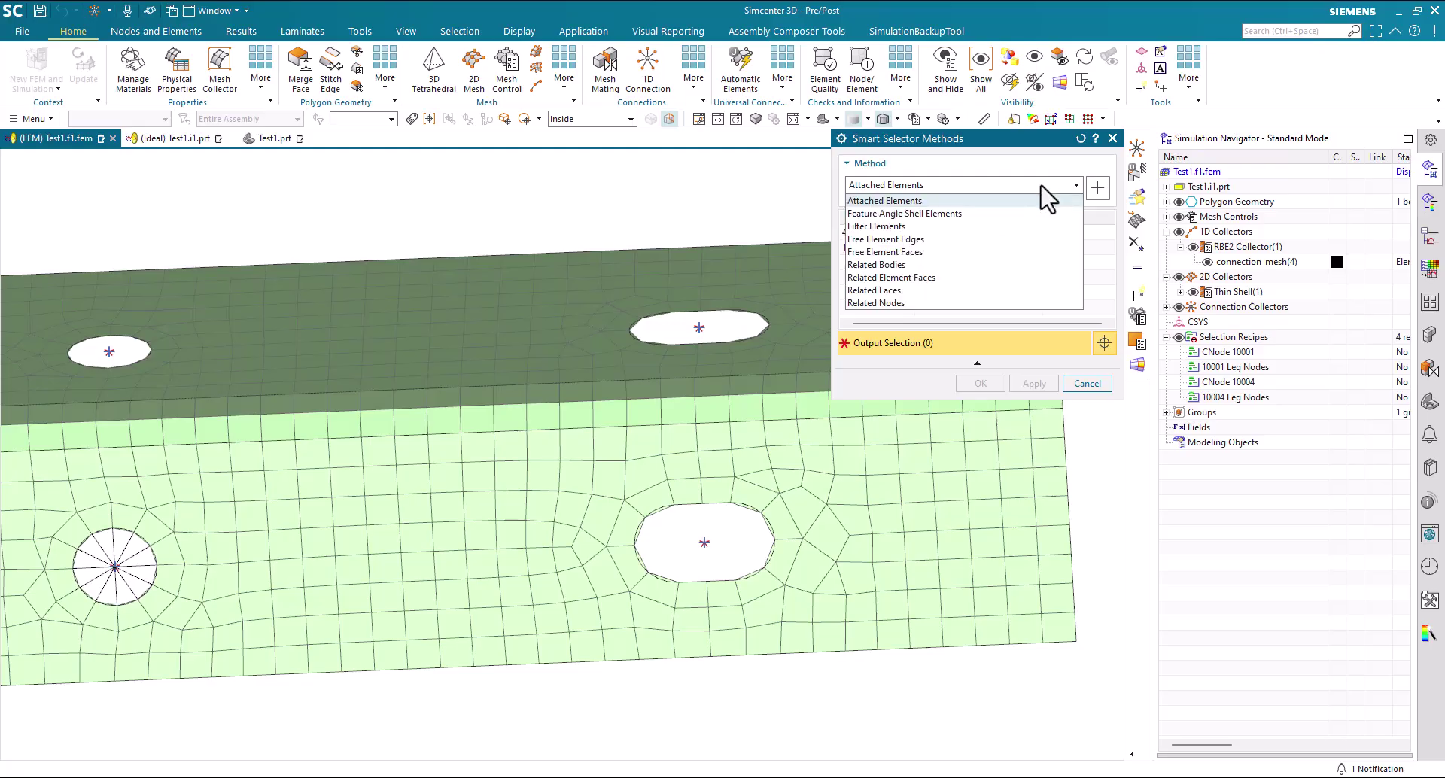
click(886, 227)
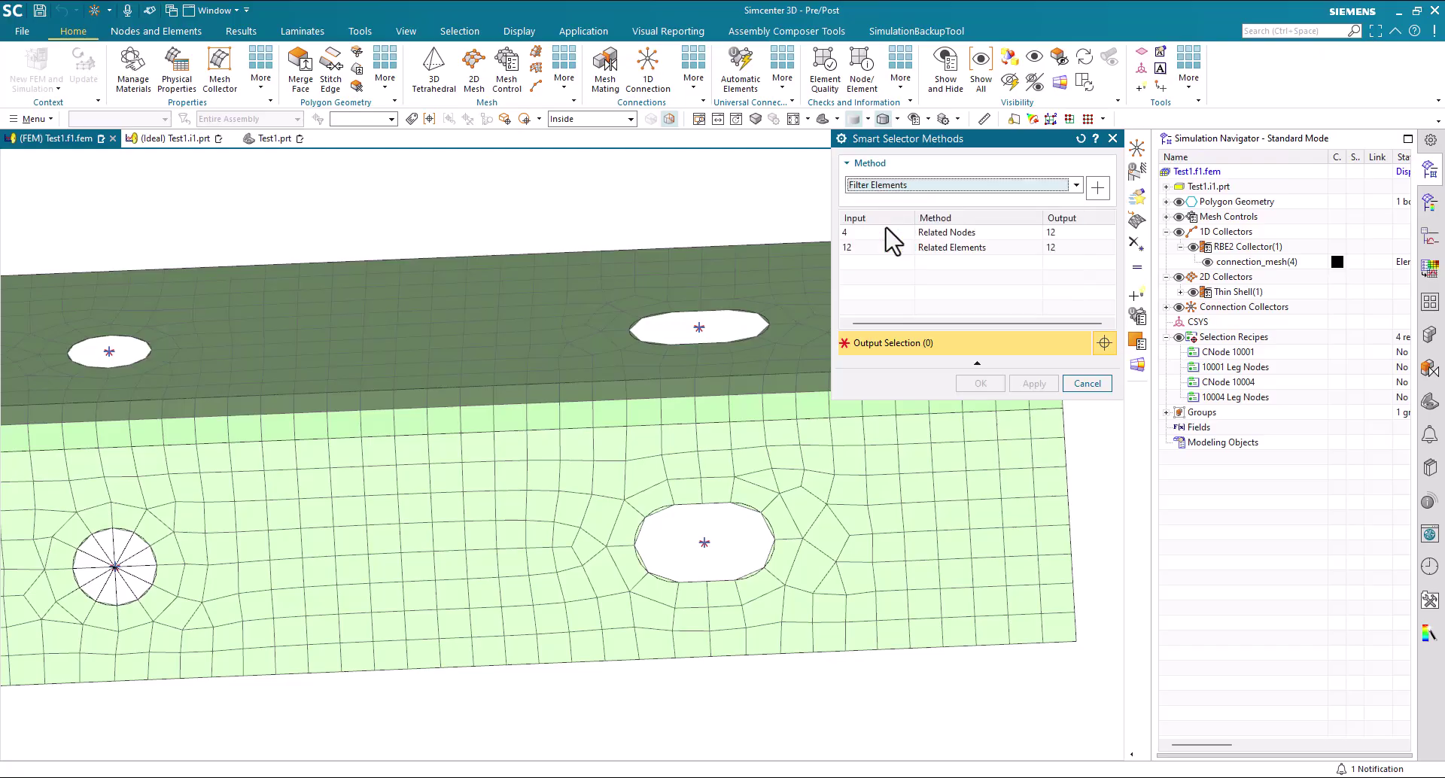
click(1098, 189)
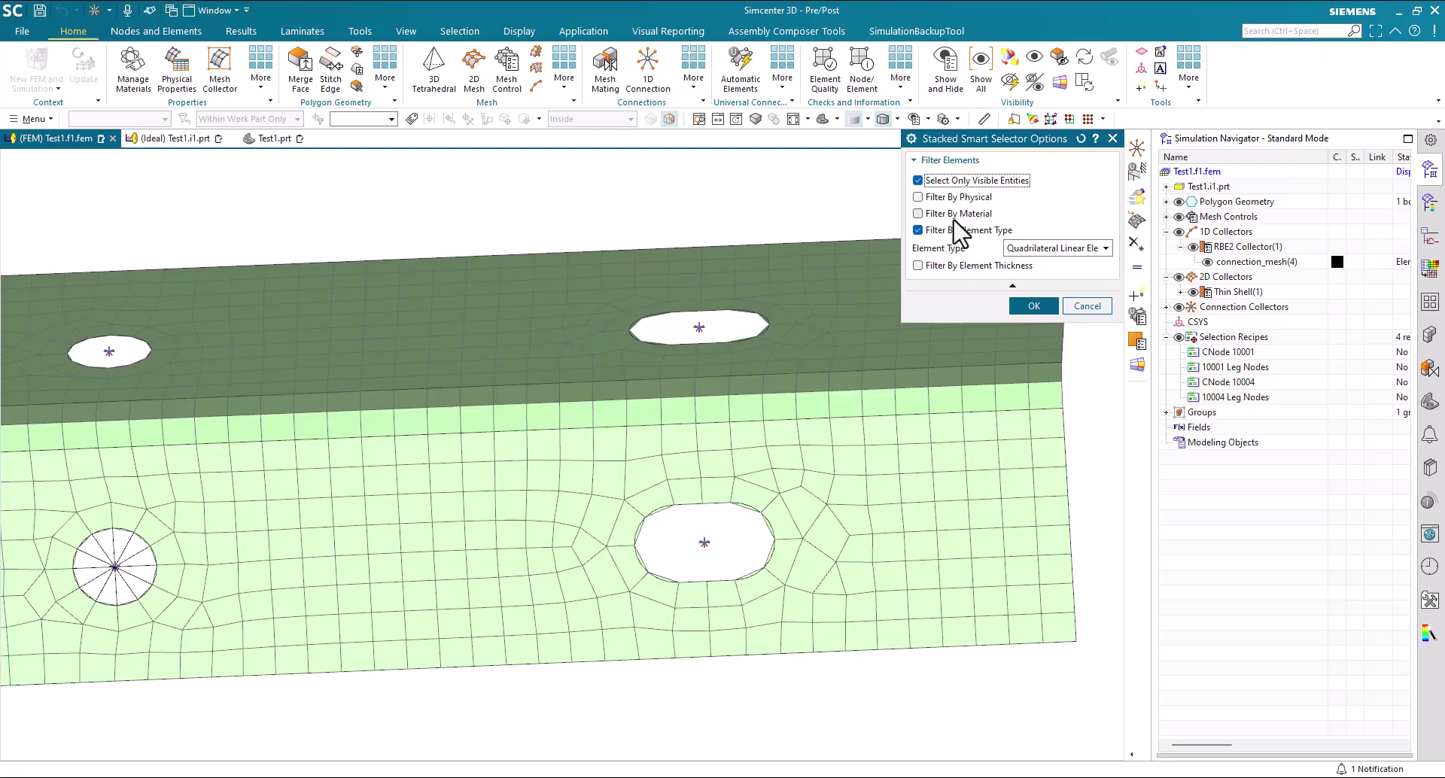
click(1032, 249)
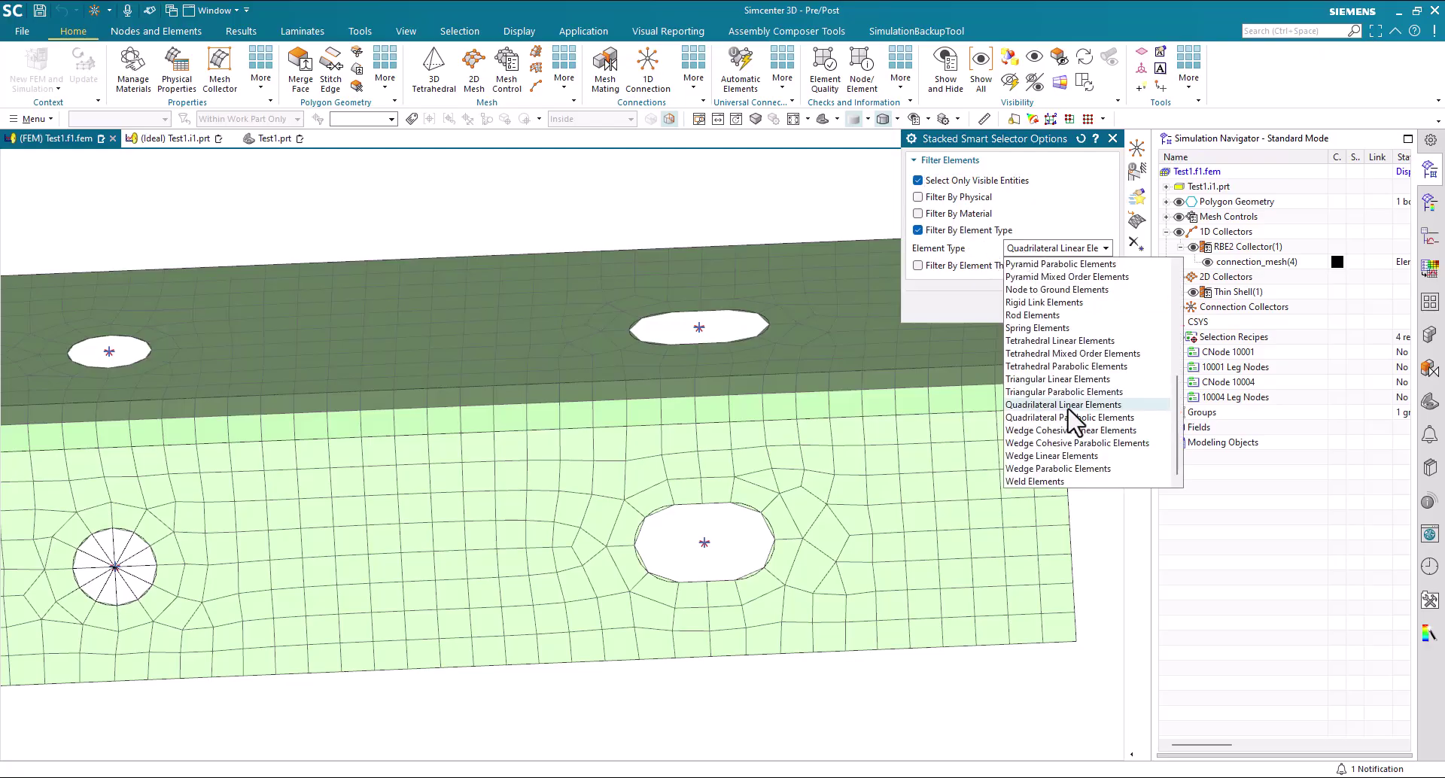
click(1068, 407)
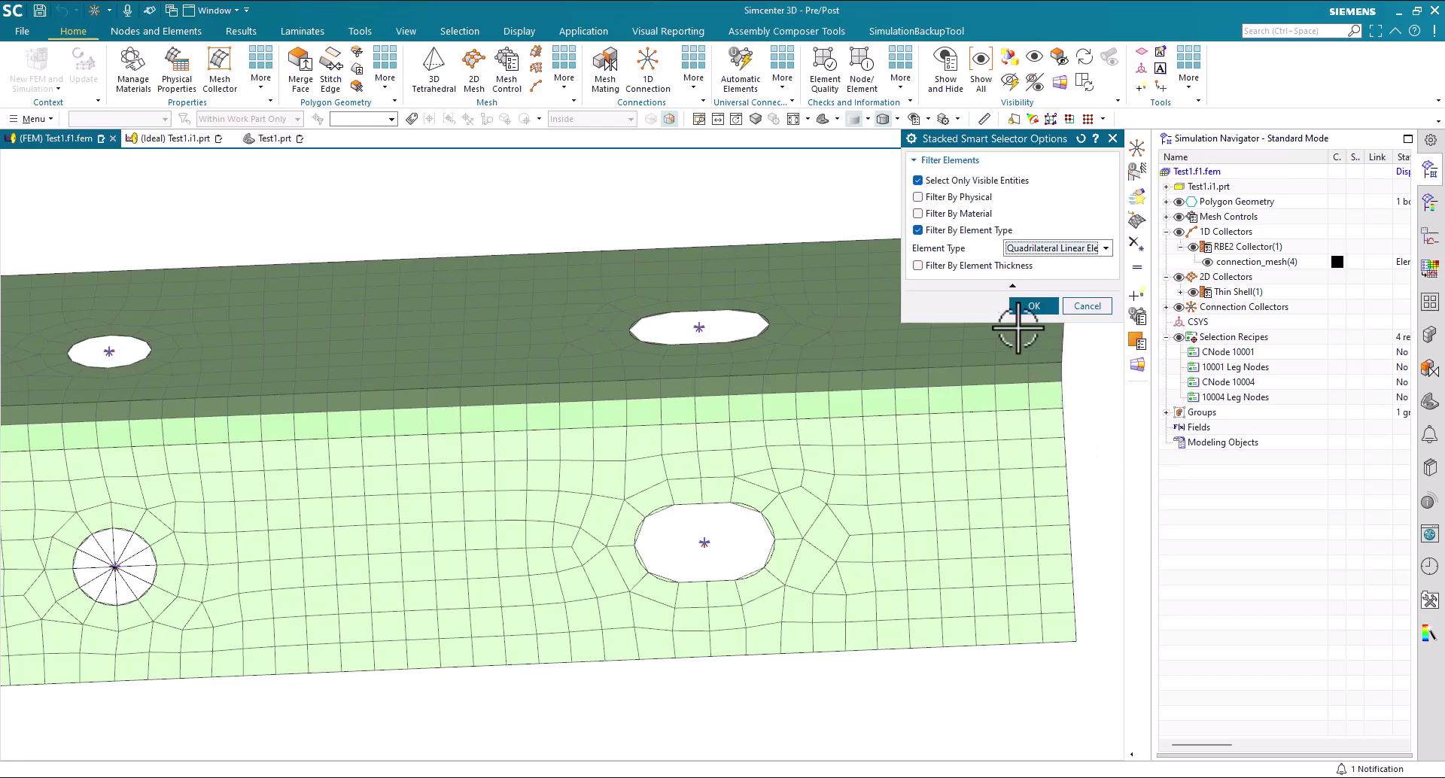
click(1029, 307)
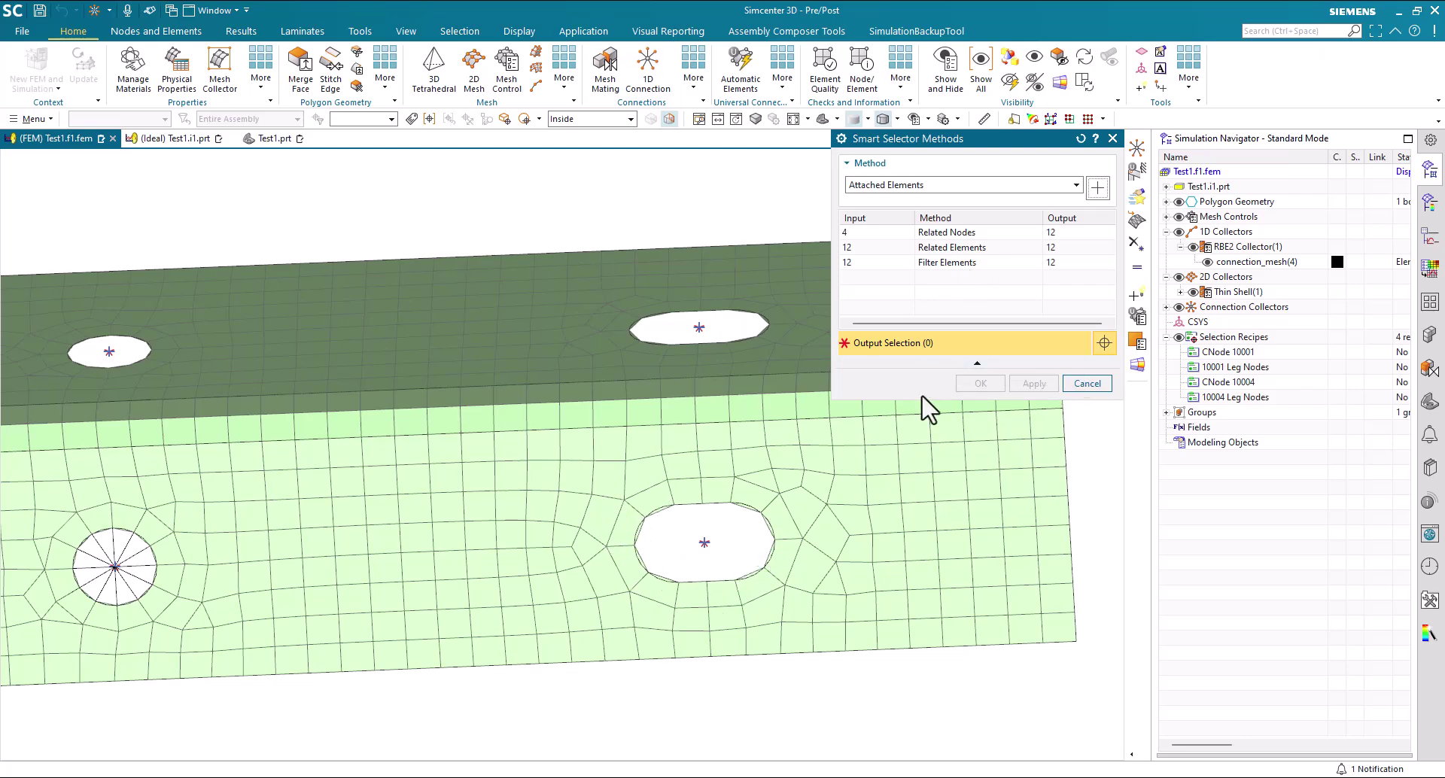
Stack a Related Nodes method after Filter Elements, limited to visible entities, and accept the resulting nodes as the connection's target.
click(989, 188)
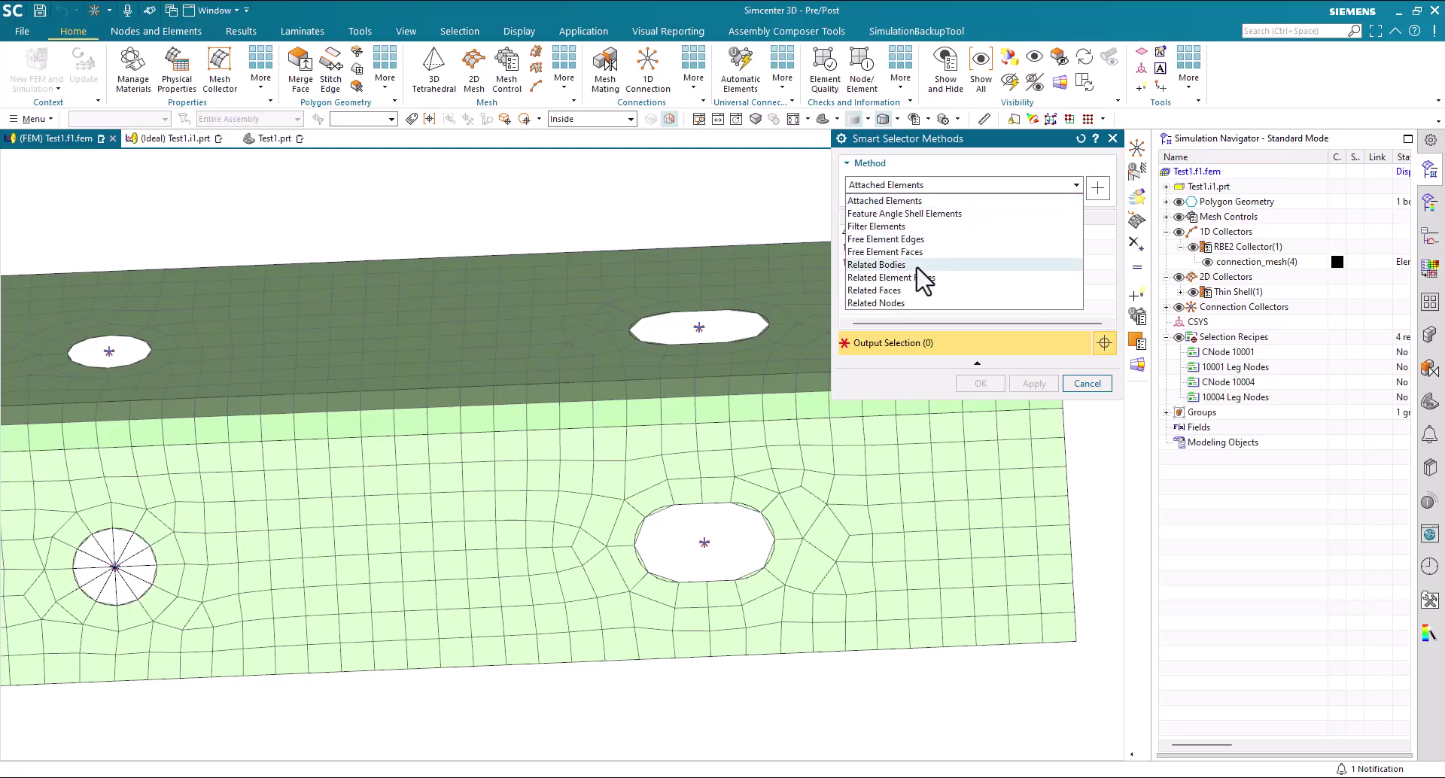
click(894, 304)
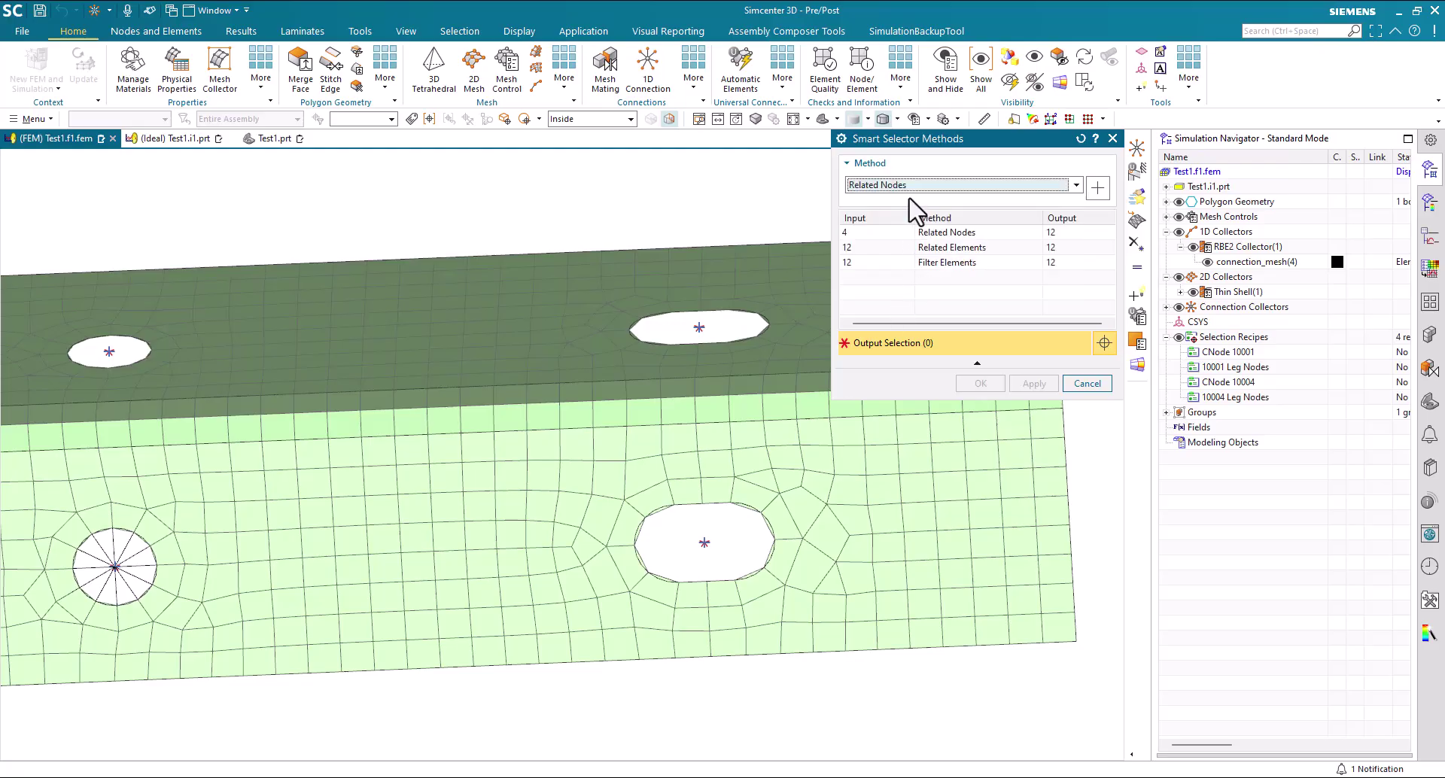
click(1093, 189)
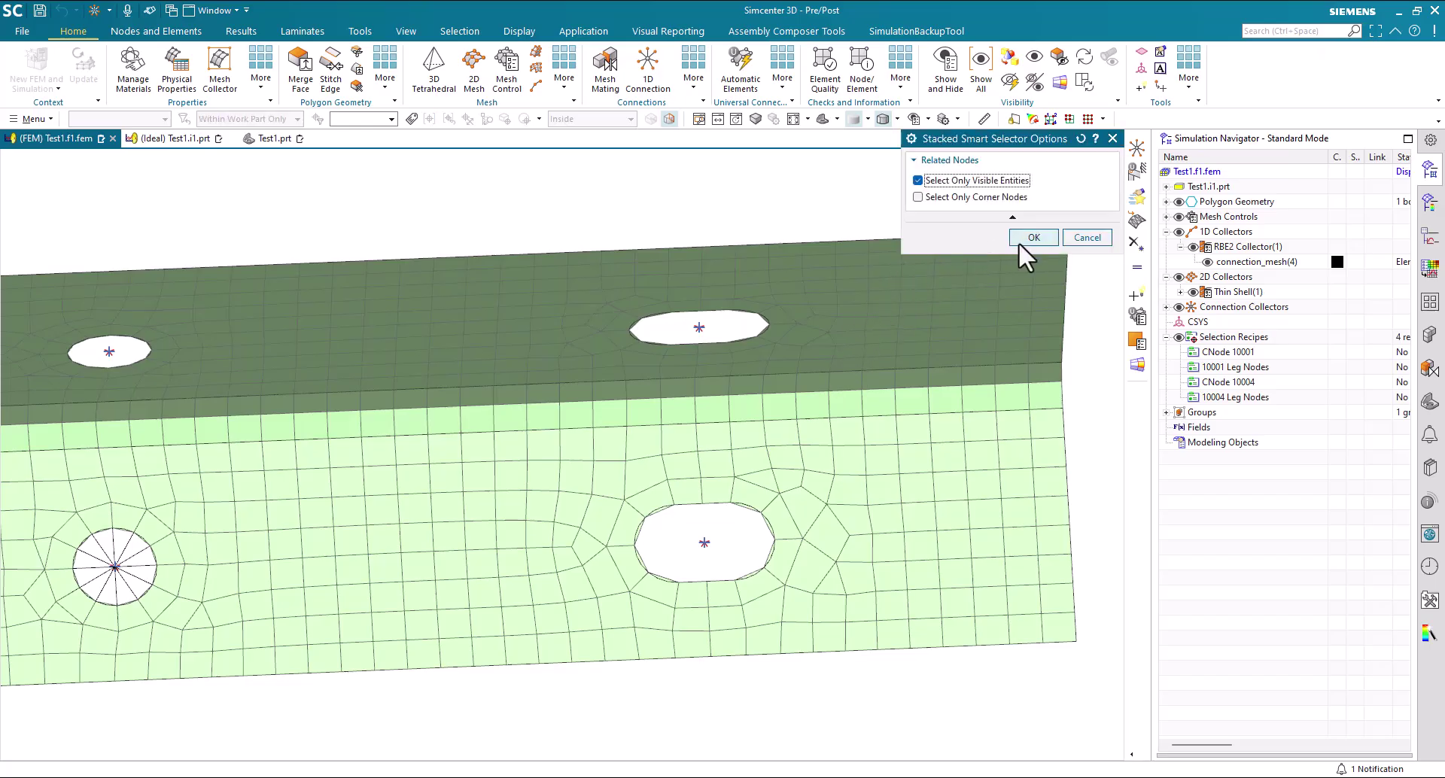
click(1020, 236)
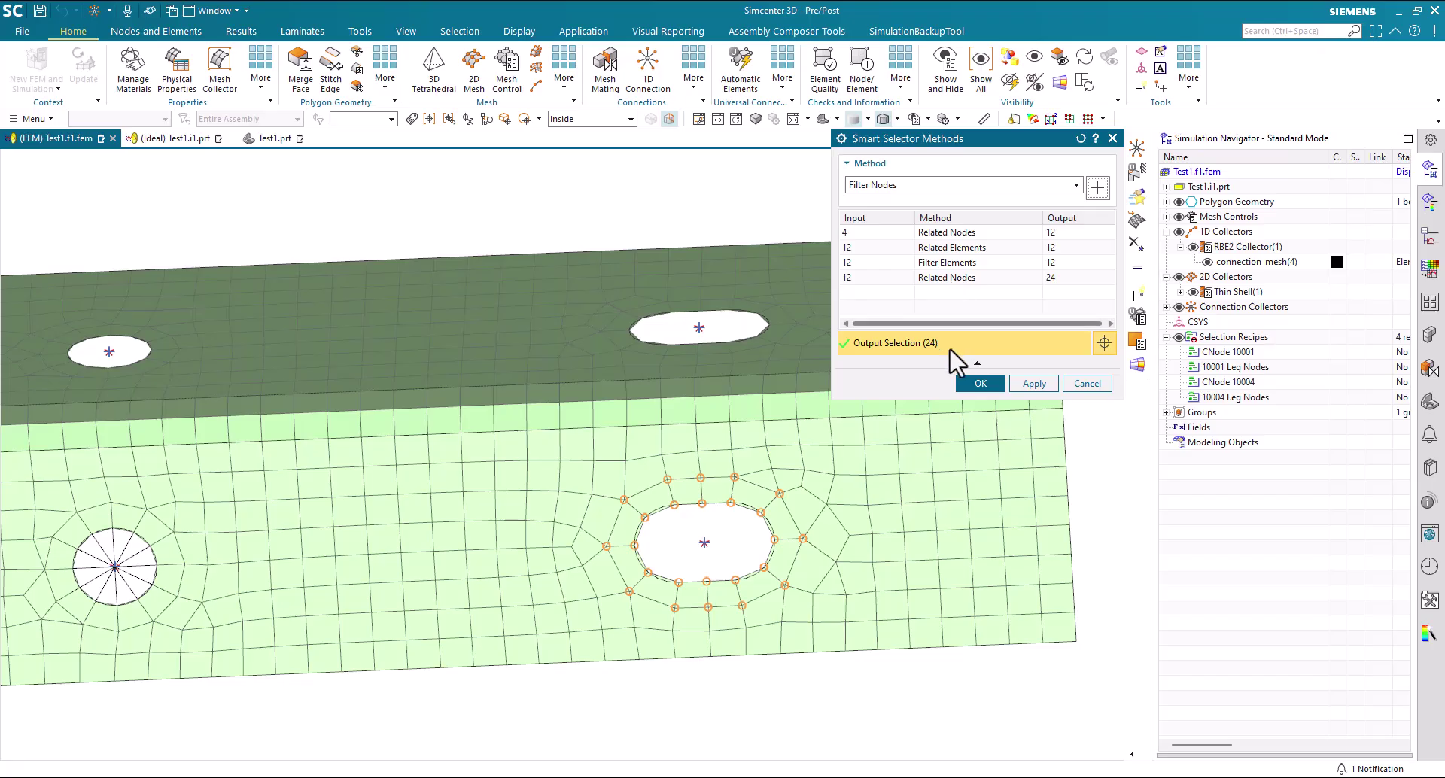
click(976, 384)
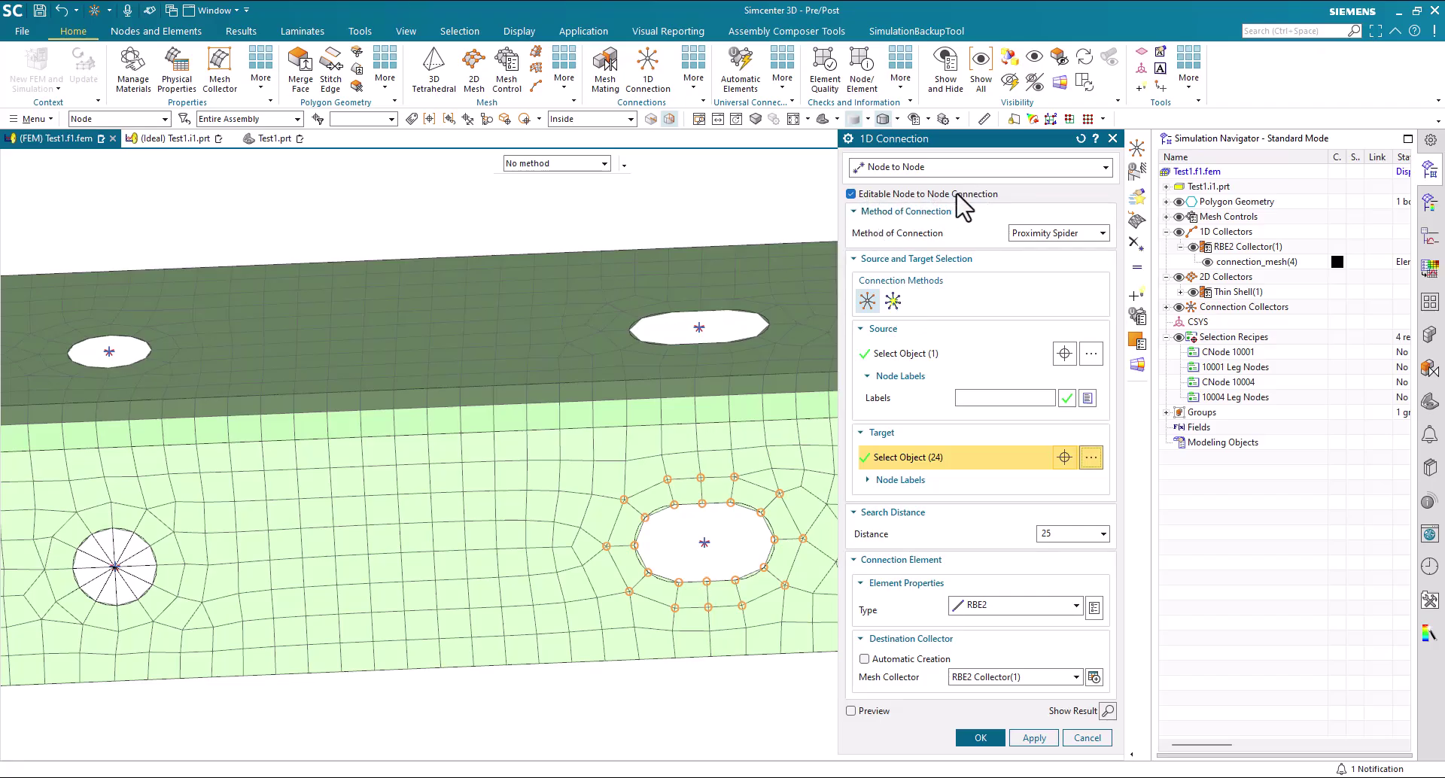
Create the editable RBE2 connection at the lower flange's slotted hole and highlight its mesh in the model.
click(978, 736)
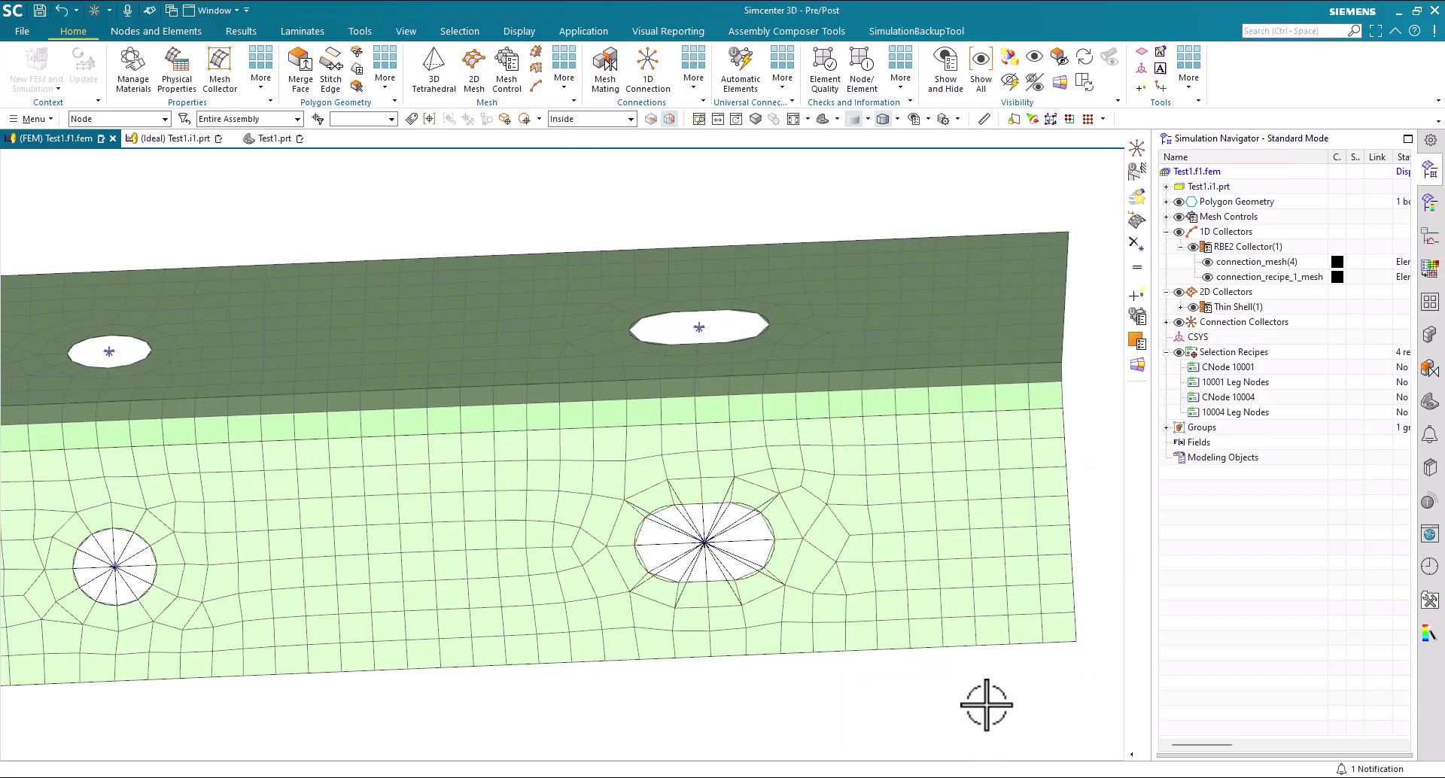
click(1261, 276)
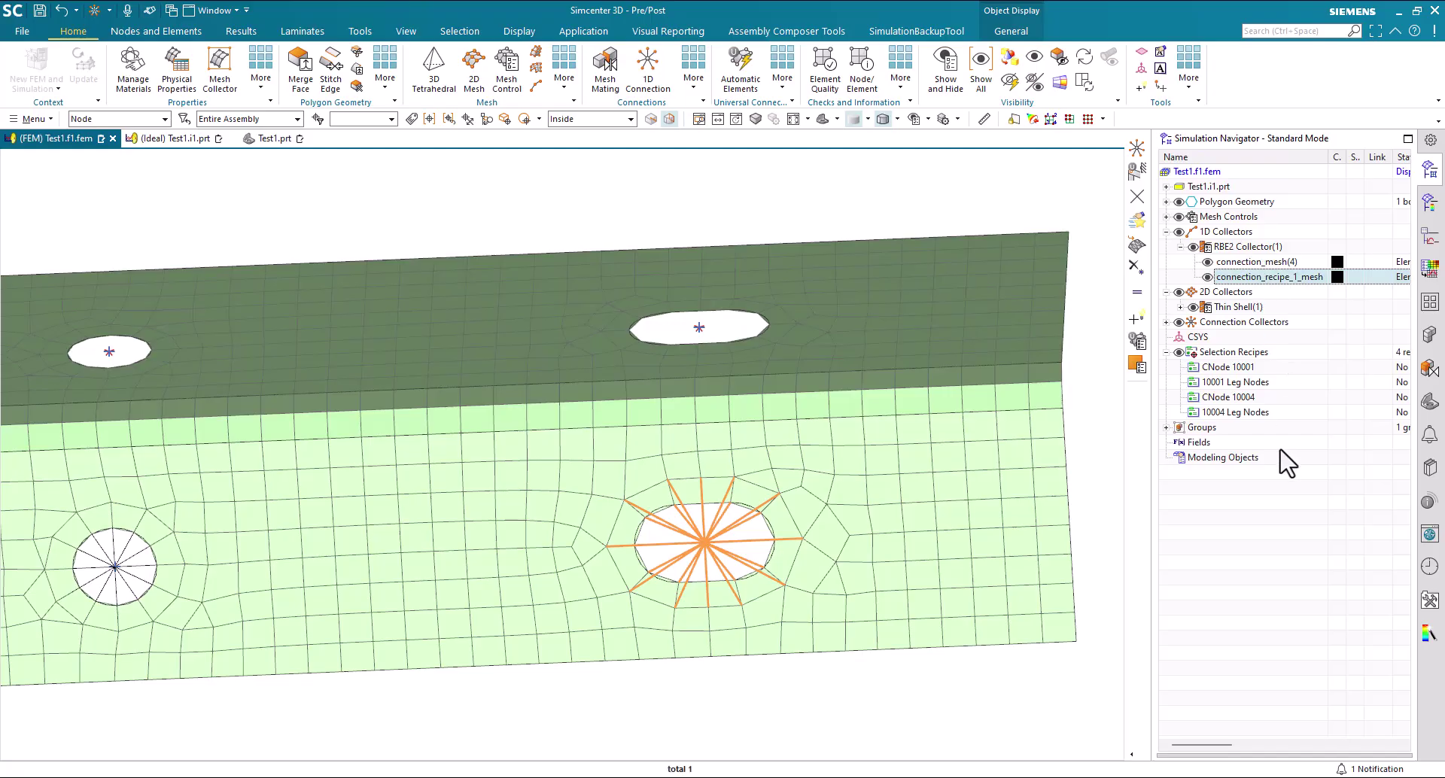
click(1279, 543)
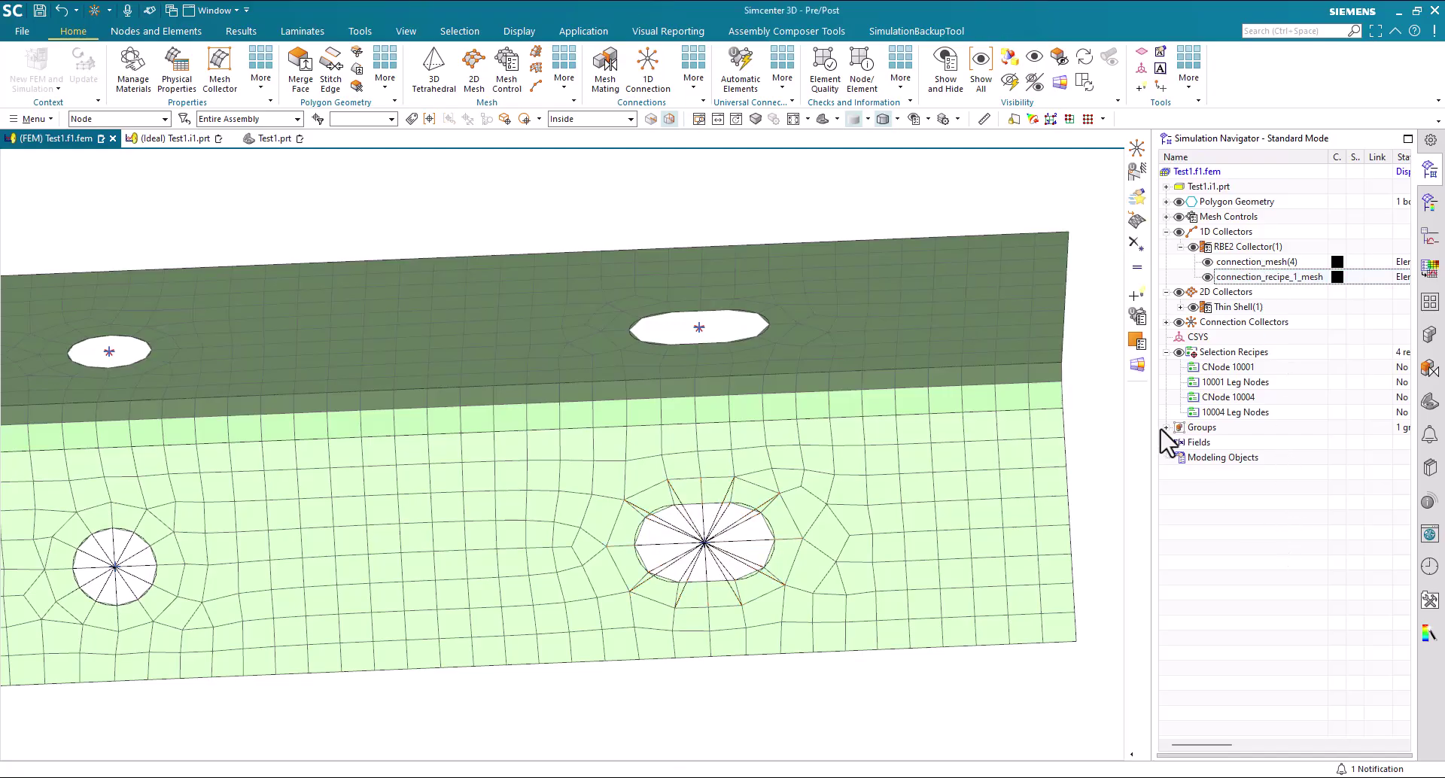
Bring the bracket's round and slotted holes into view and open the CNode 10001 selection recipe for editing.
mouse_move(992, 471)
middle_down()
mouse_move(481, 407)
mouse_move(636, 526)
mouse_move(511, 430)
mouse_move(464, 452)
mouse_move(419, 413)
mouse_move(416, 386)
mouse_move(381, 409)
middle_up()
scroll(464, 452, up, 2)
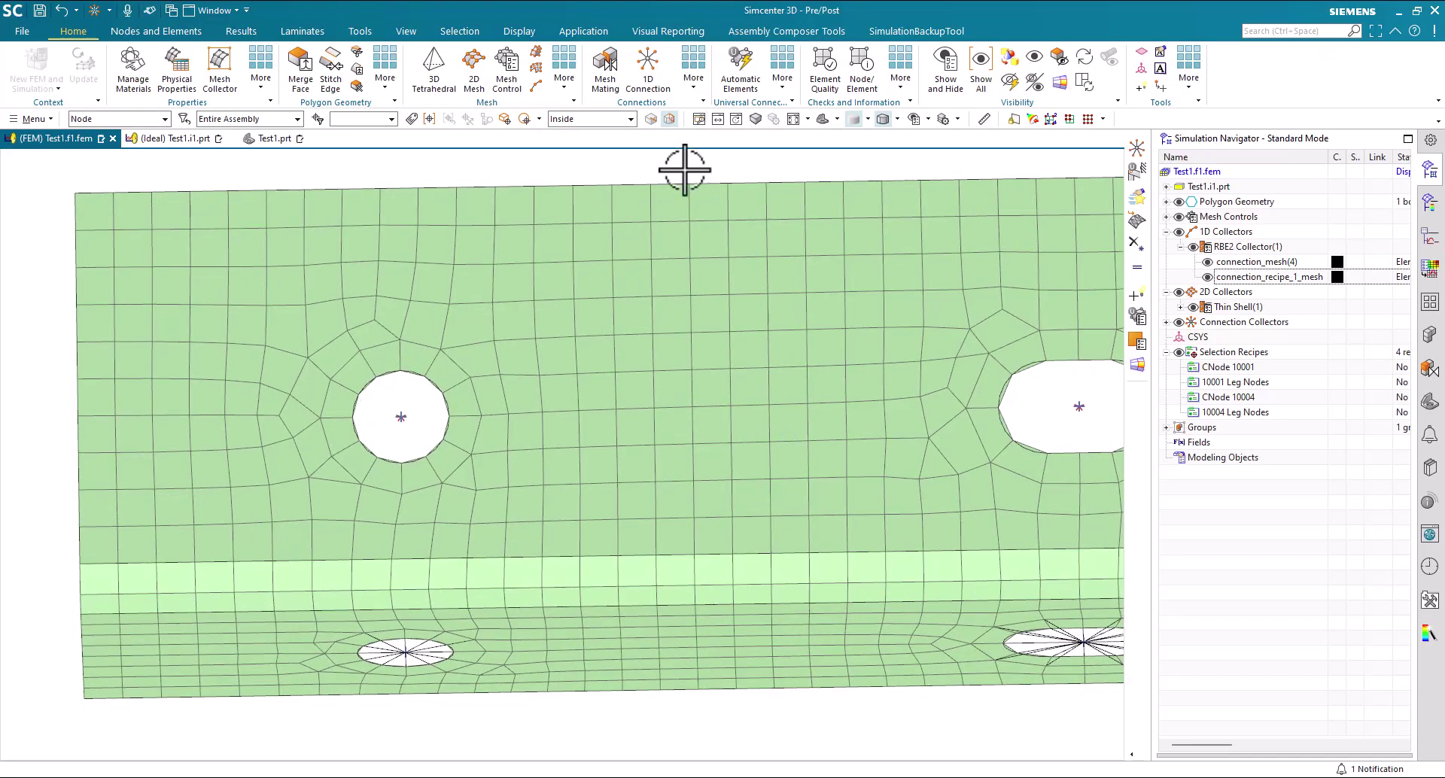
mouse_move(1116, 355)
middle_down()
mouse_move(935, 413)
mouse_move(835, 661)
mouse_move(948, 632)
middle_up()
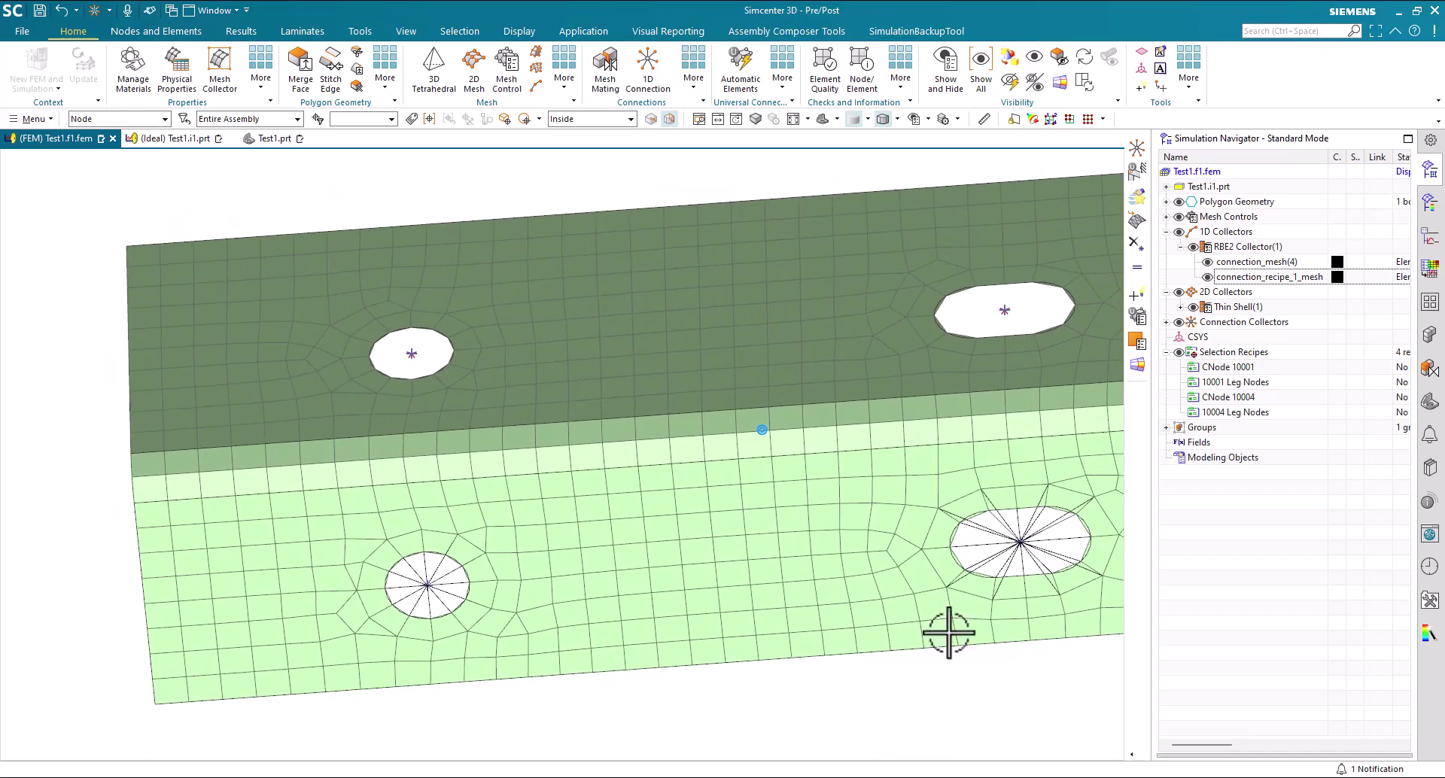
click(1227, 368)
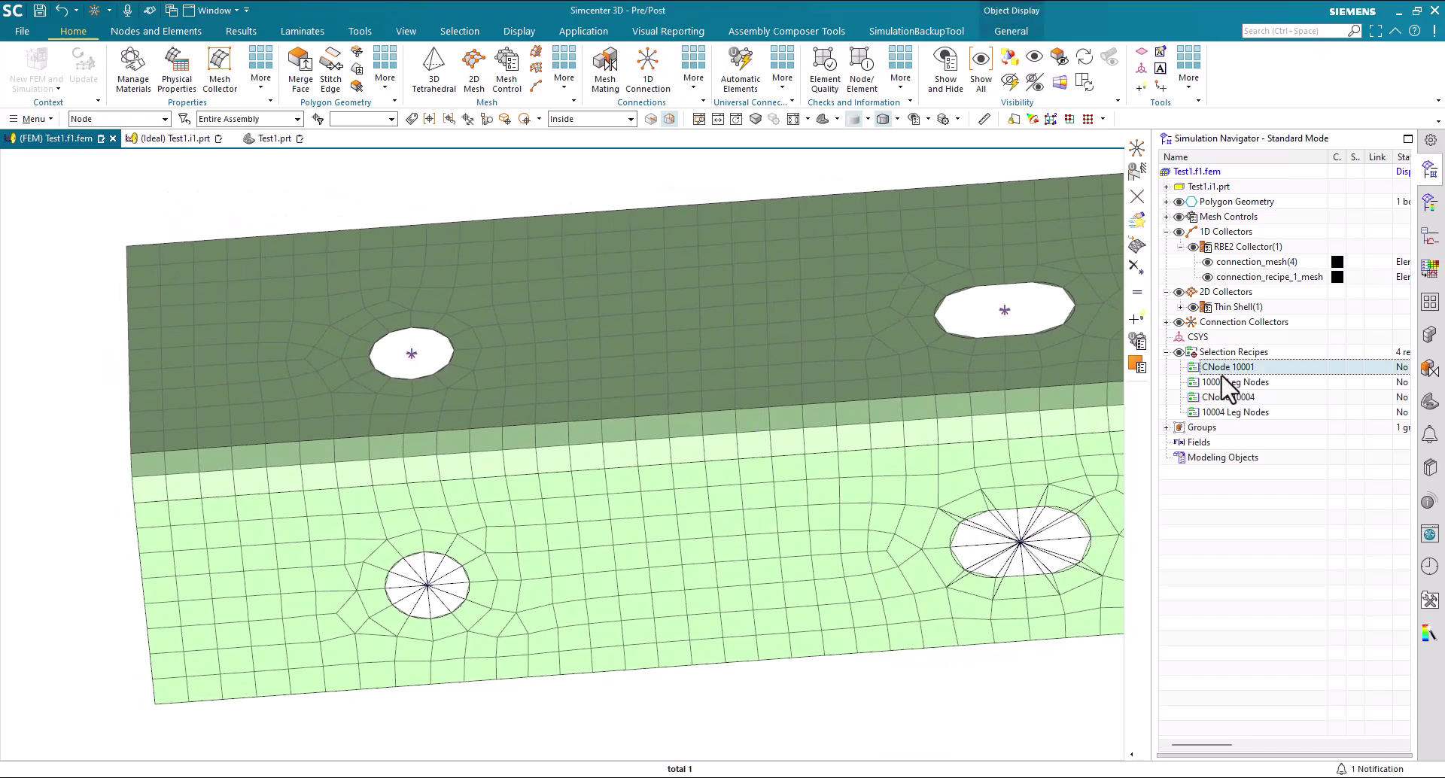
right_click(1222, 374)
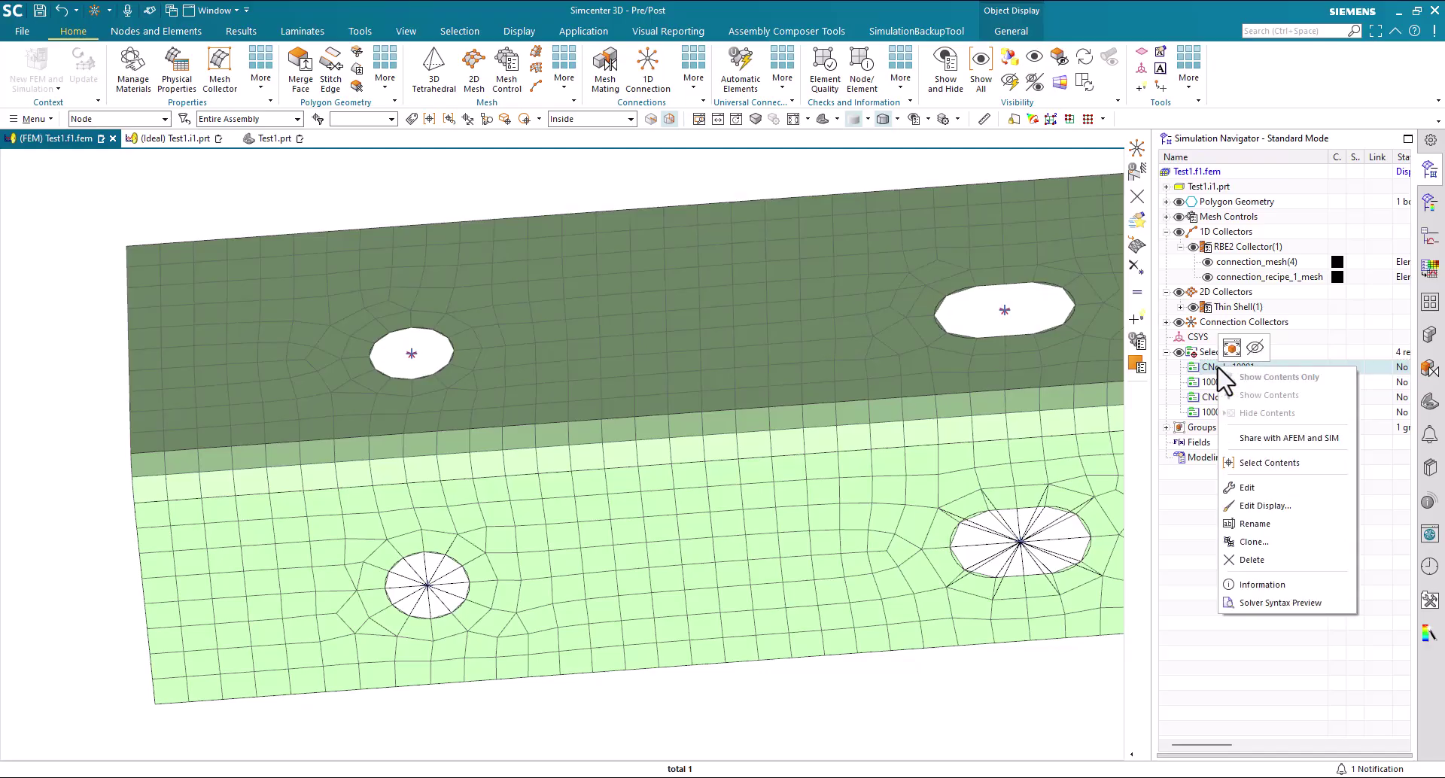
click(1245, 488)
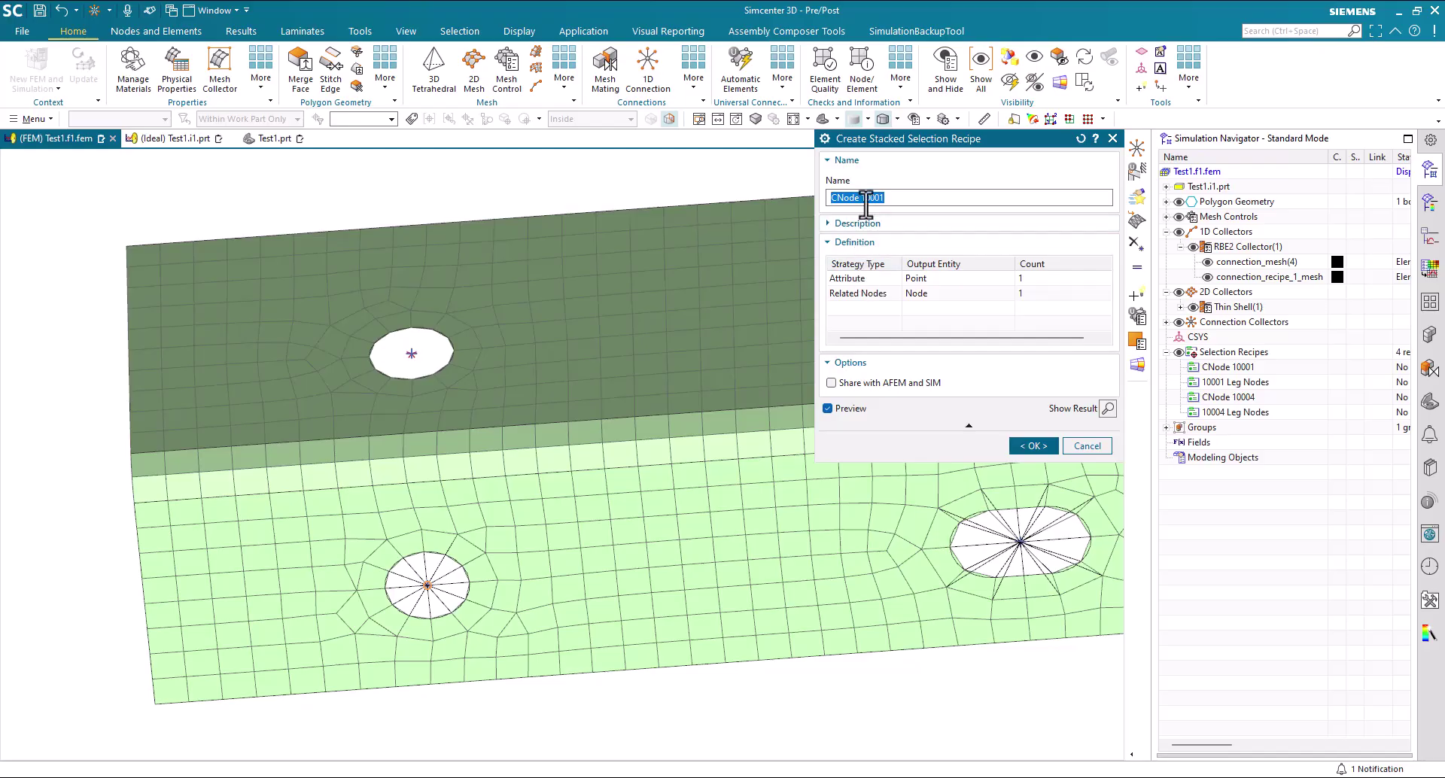
Examine the CNode 10001 recipe's user attribute settings and Related Nodes strategy, leaving the recipe without changes.
click(853, 280)
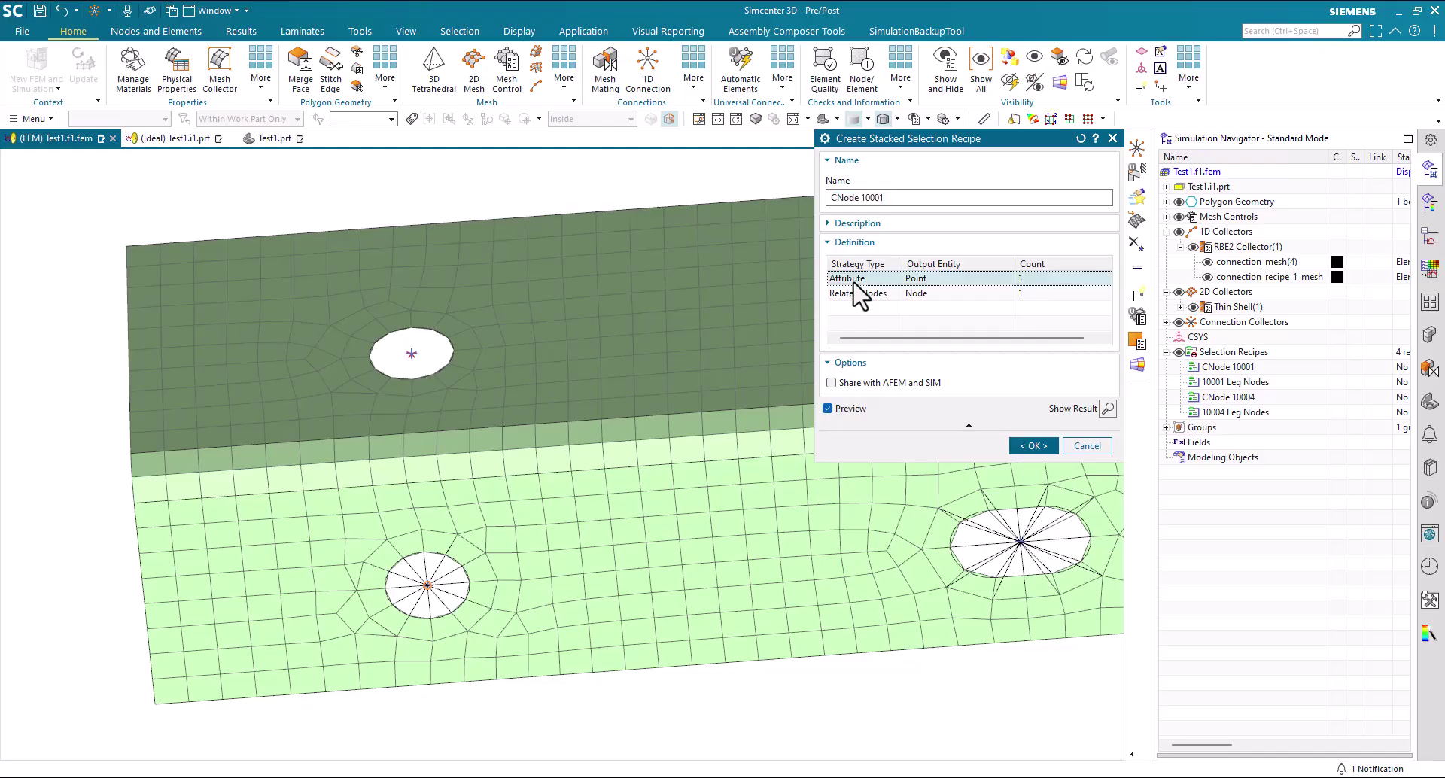
right_click(856, 282)
click(868, 290)
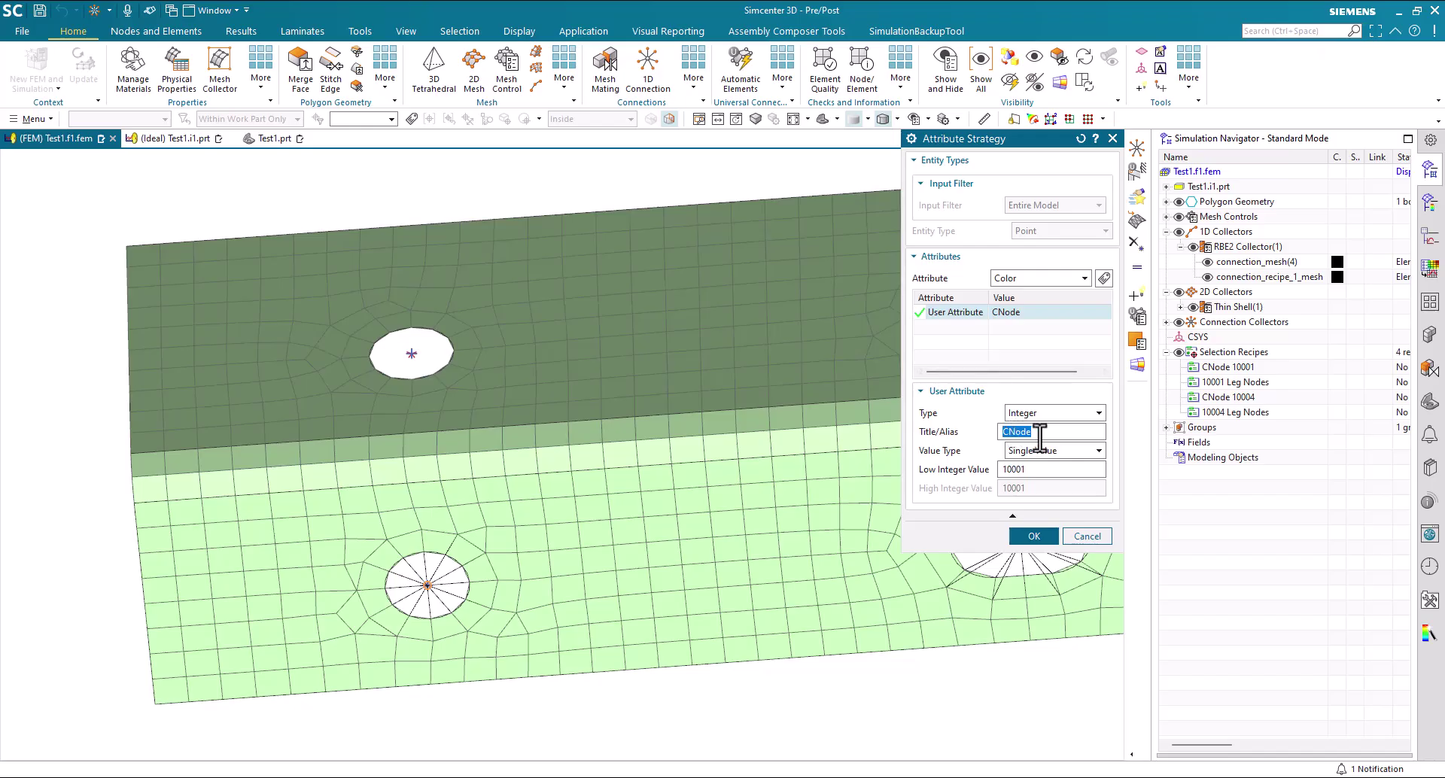
click(1031, 472)
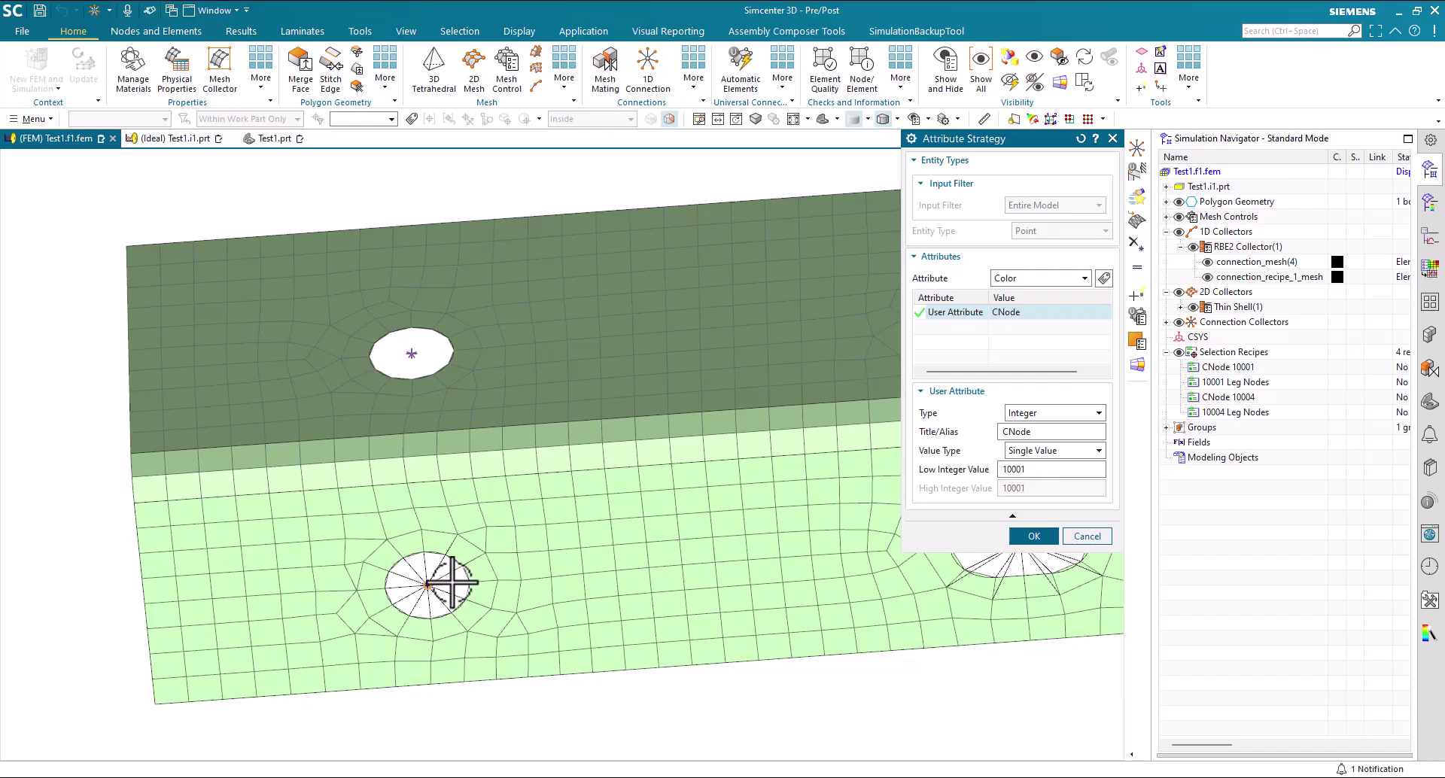
click(1087, 535)
click(873, 294)
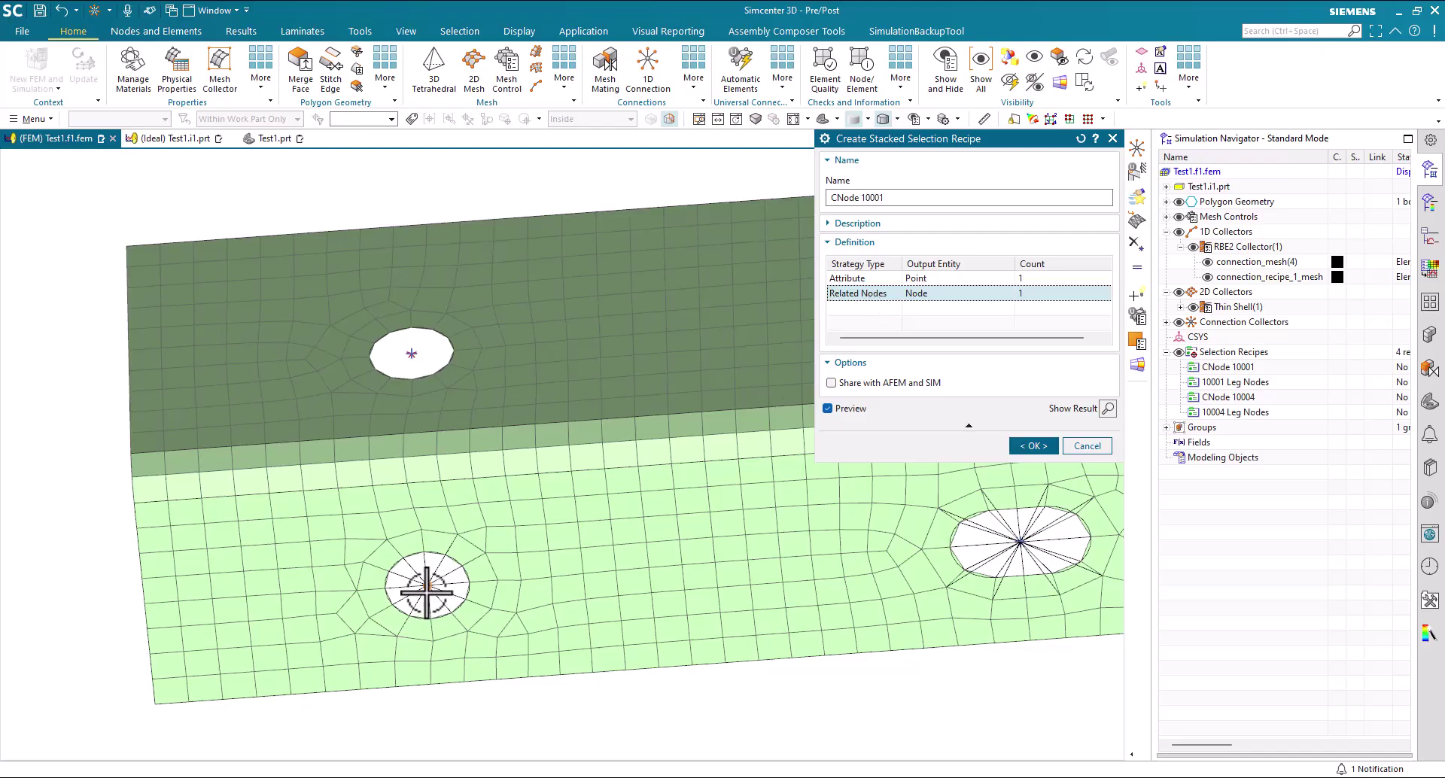
click(1083, 449)
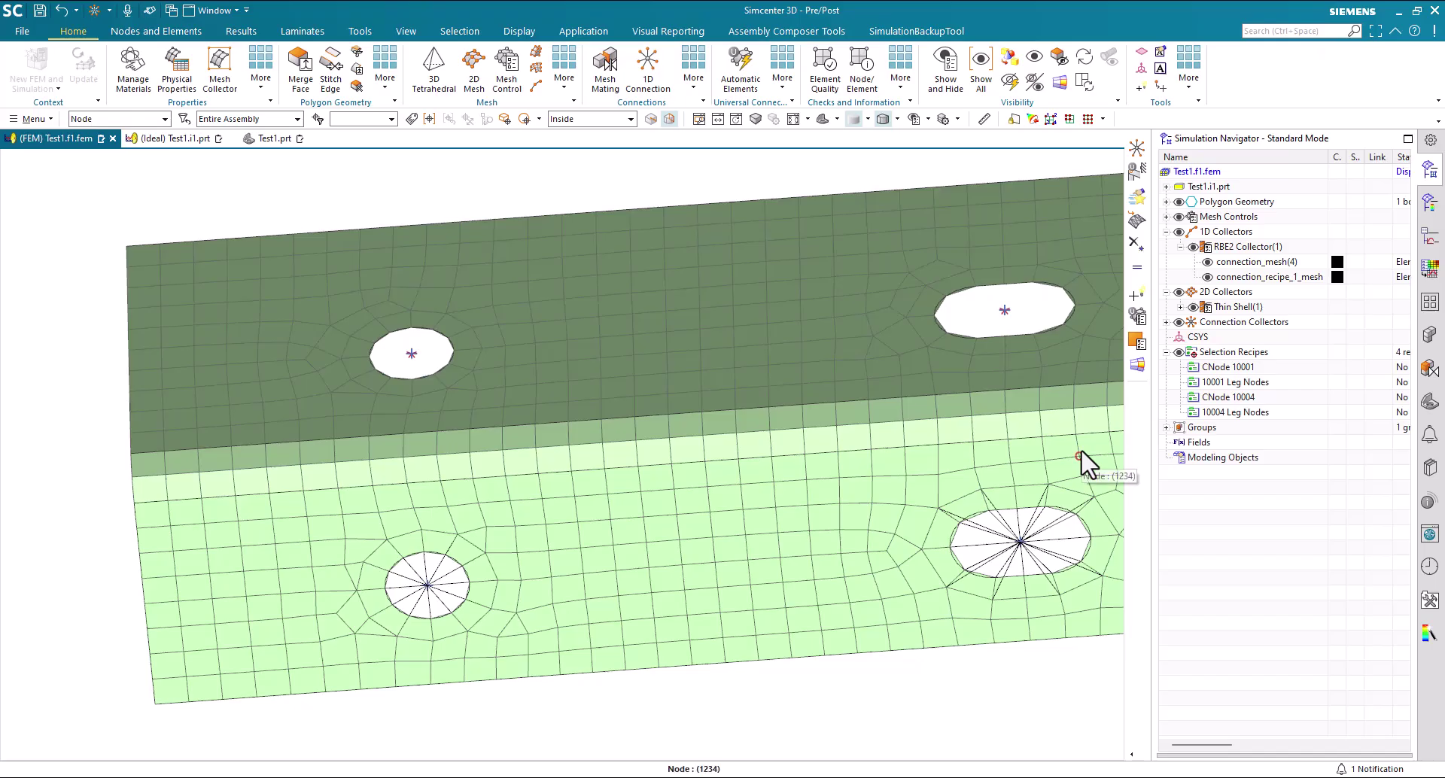
Clone the CNode 10001 selection recipe and name the copy CNode 10003.
click(1228, 367)
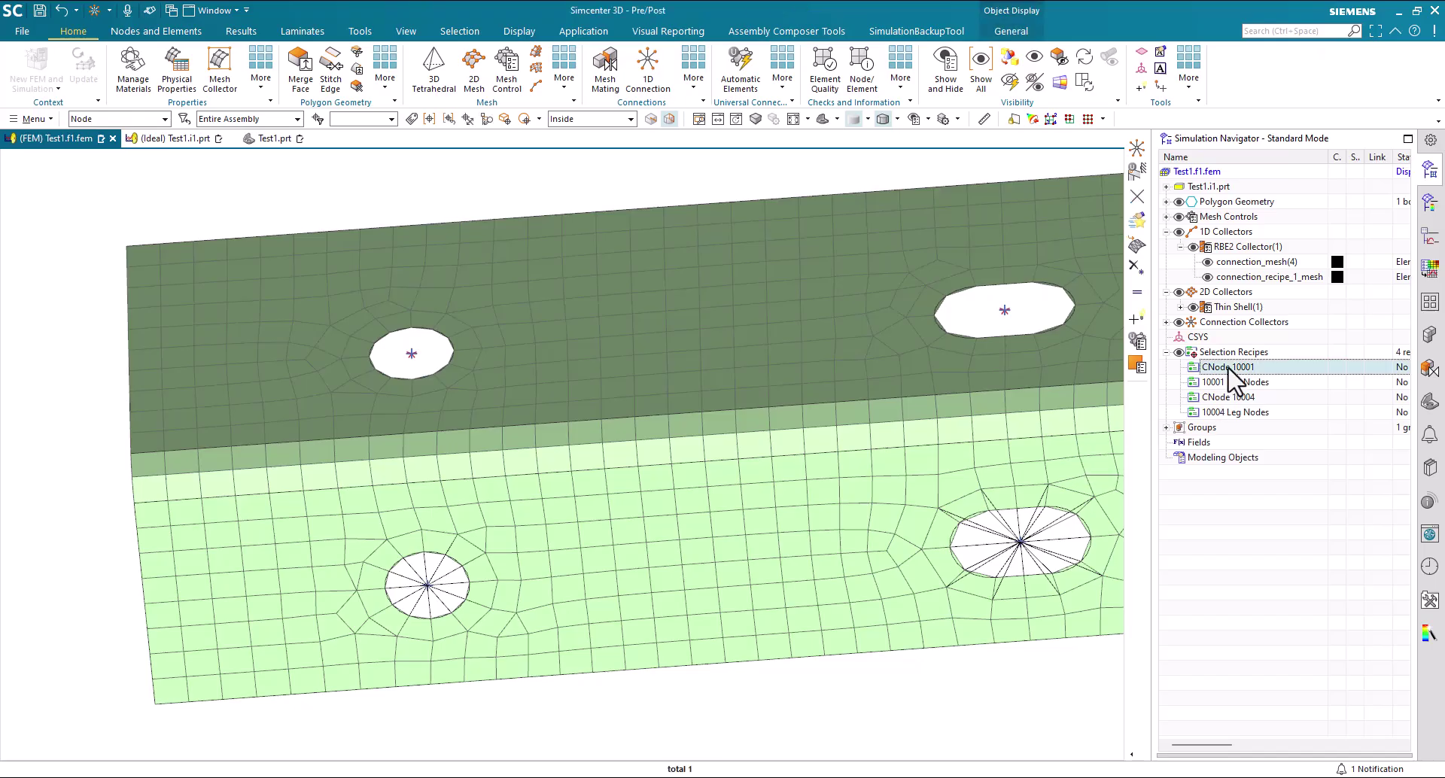
right_click(1228, 368)
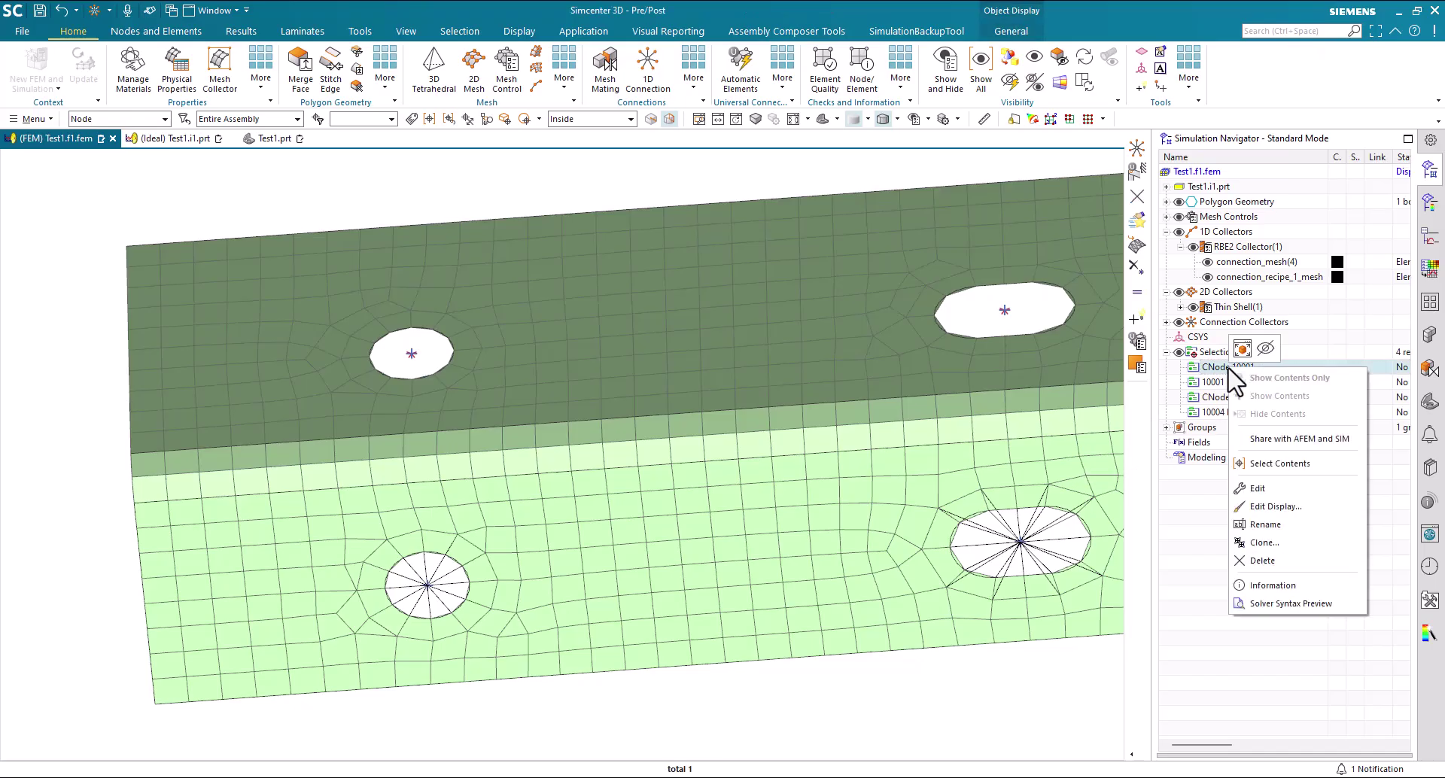
click(1261, 542)
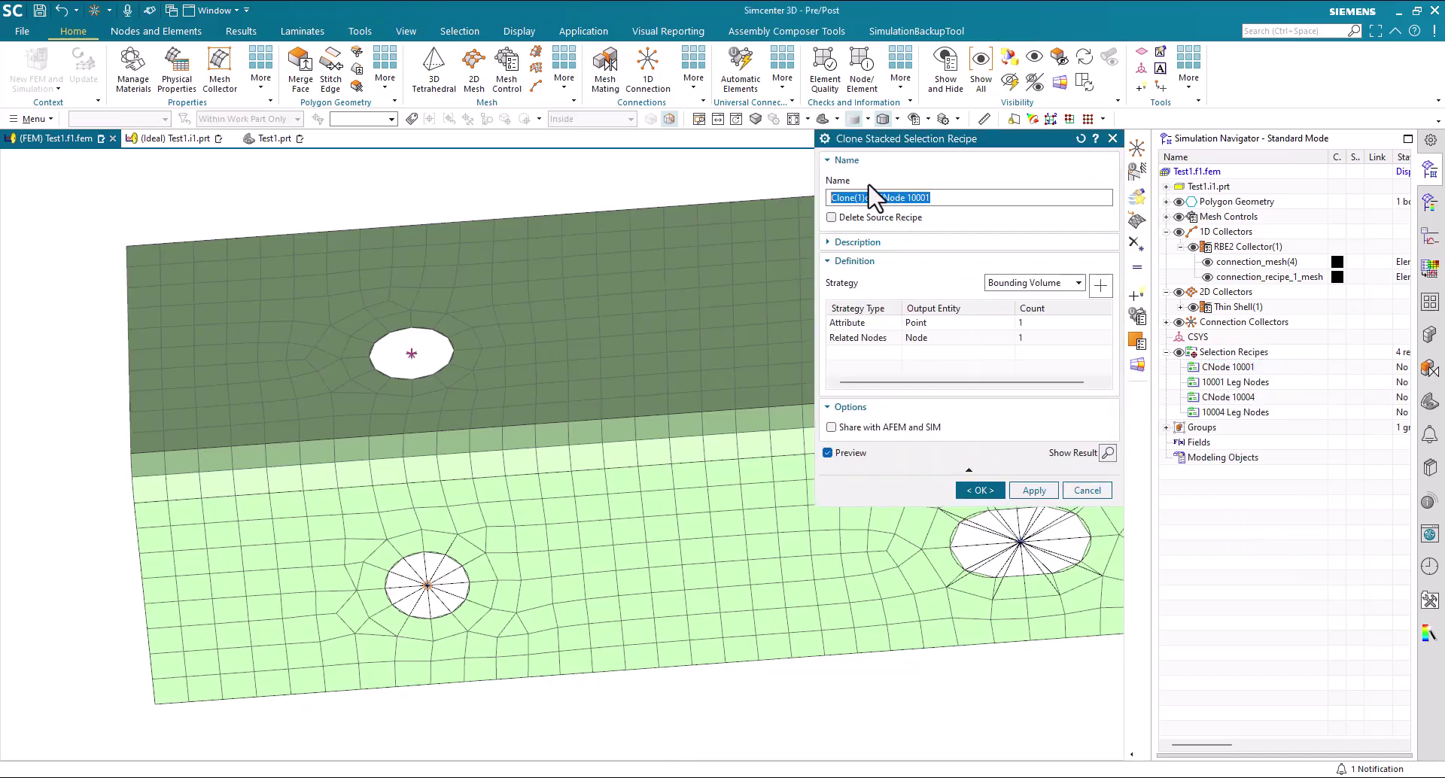
click(879, 197)
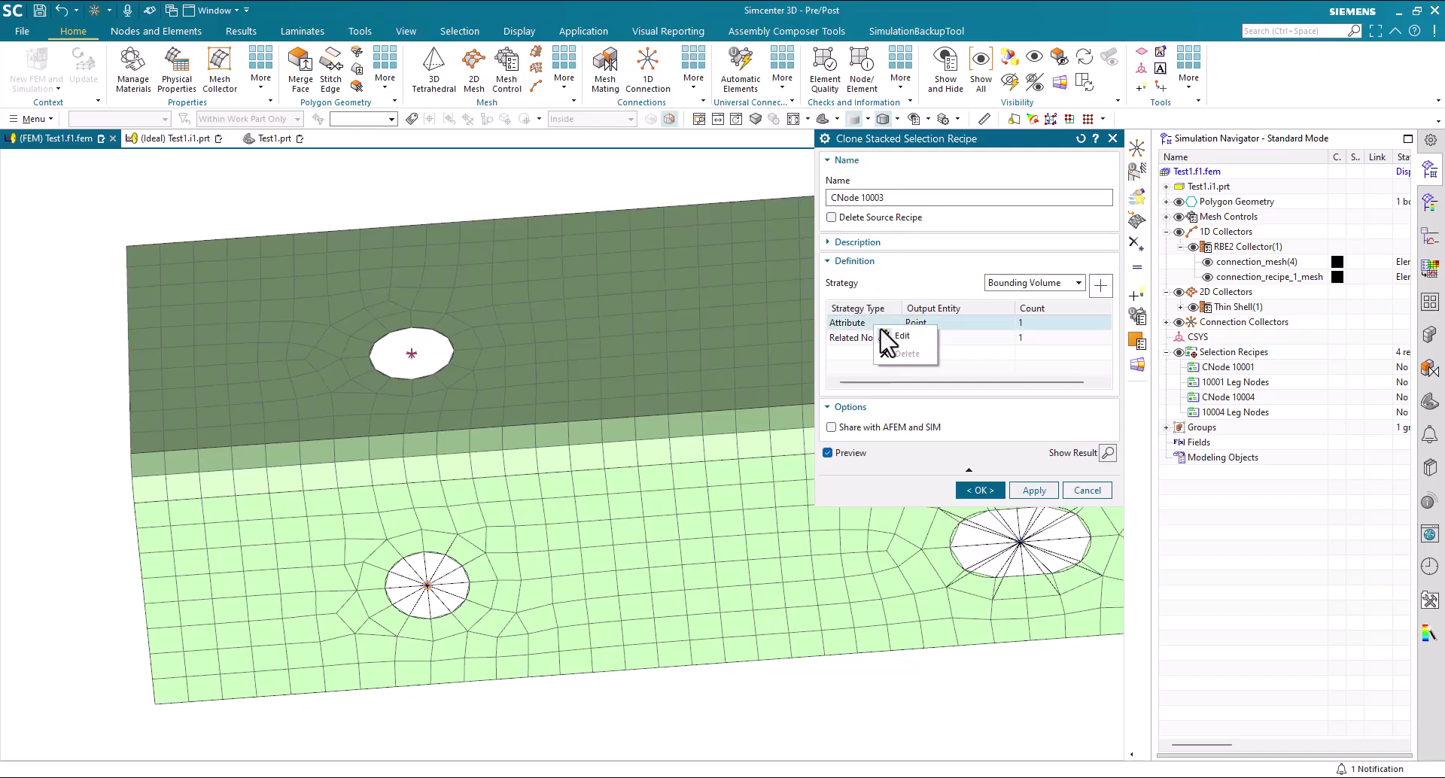
Change the clone's Attribute strategy integer to target the centre point of the upper flange's round hole, and save the CNode 10003 recipe.
middle_click(890, 340)
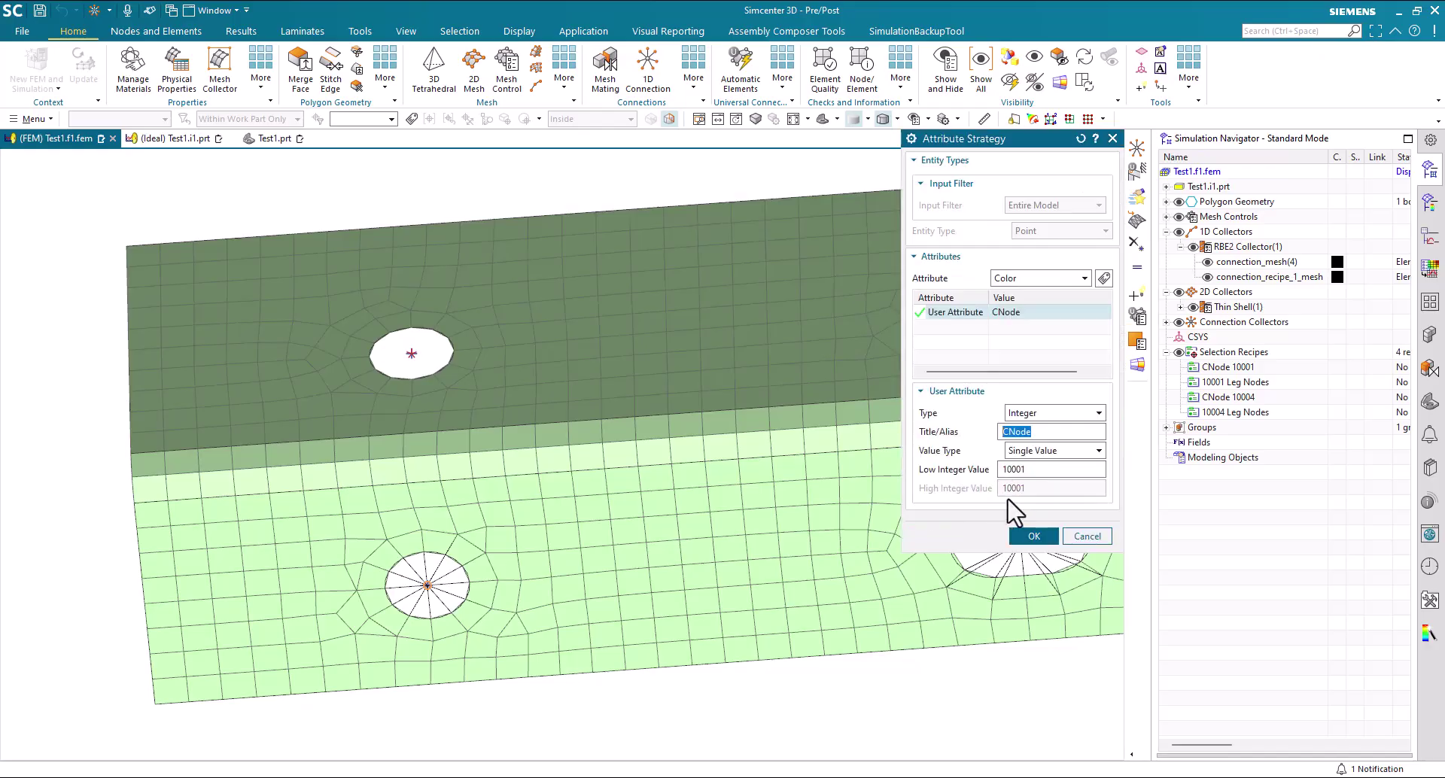
click(1047, 472)
click(1034, 536)
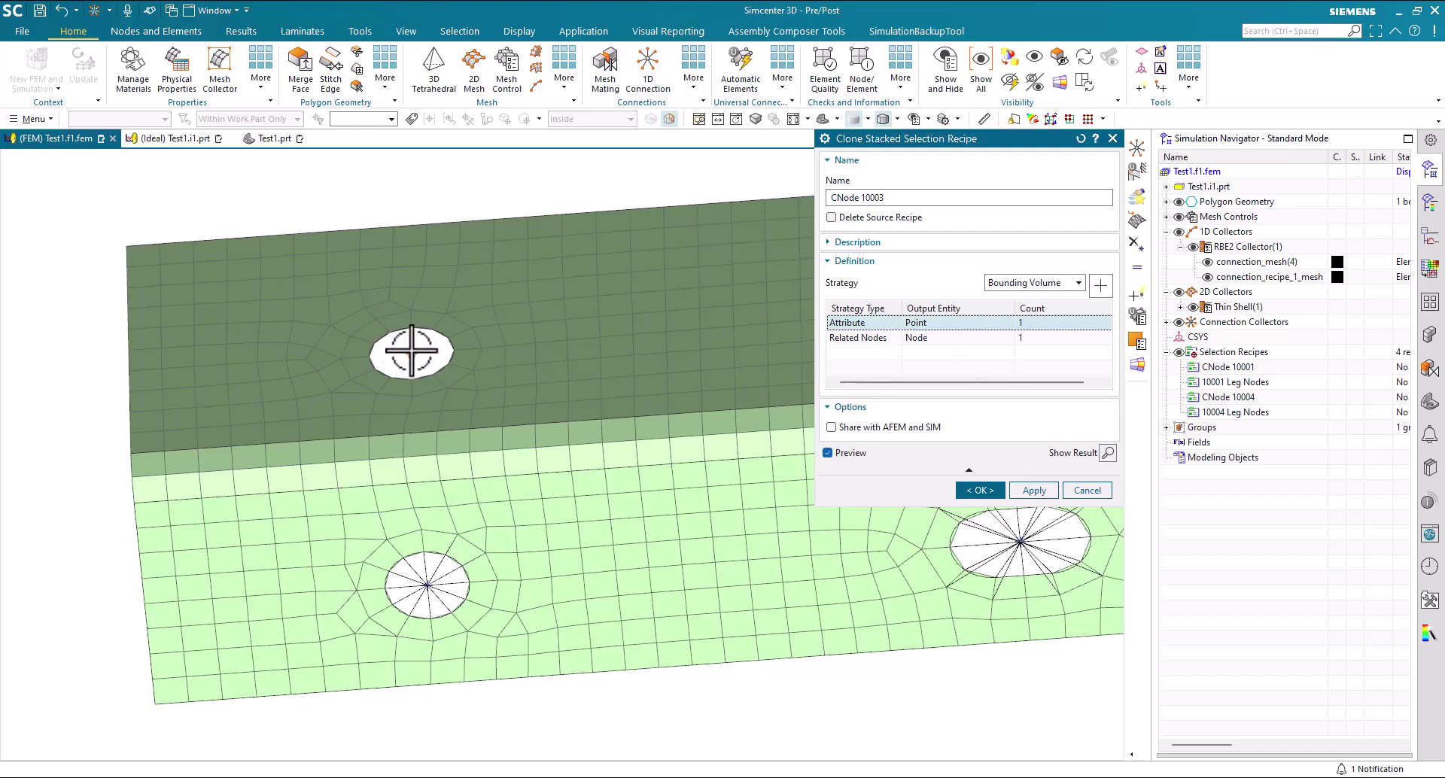
click(412, 351)
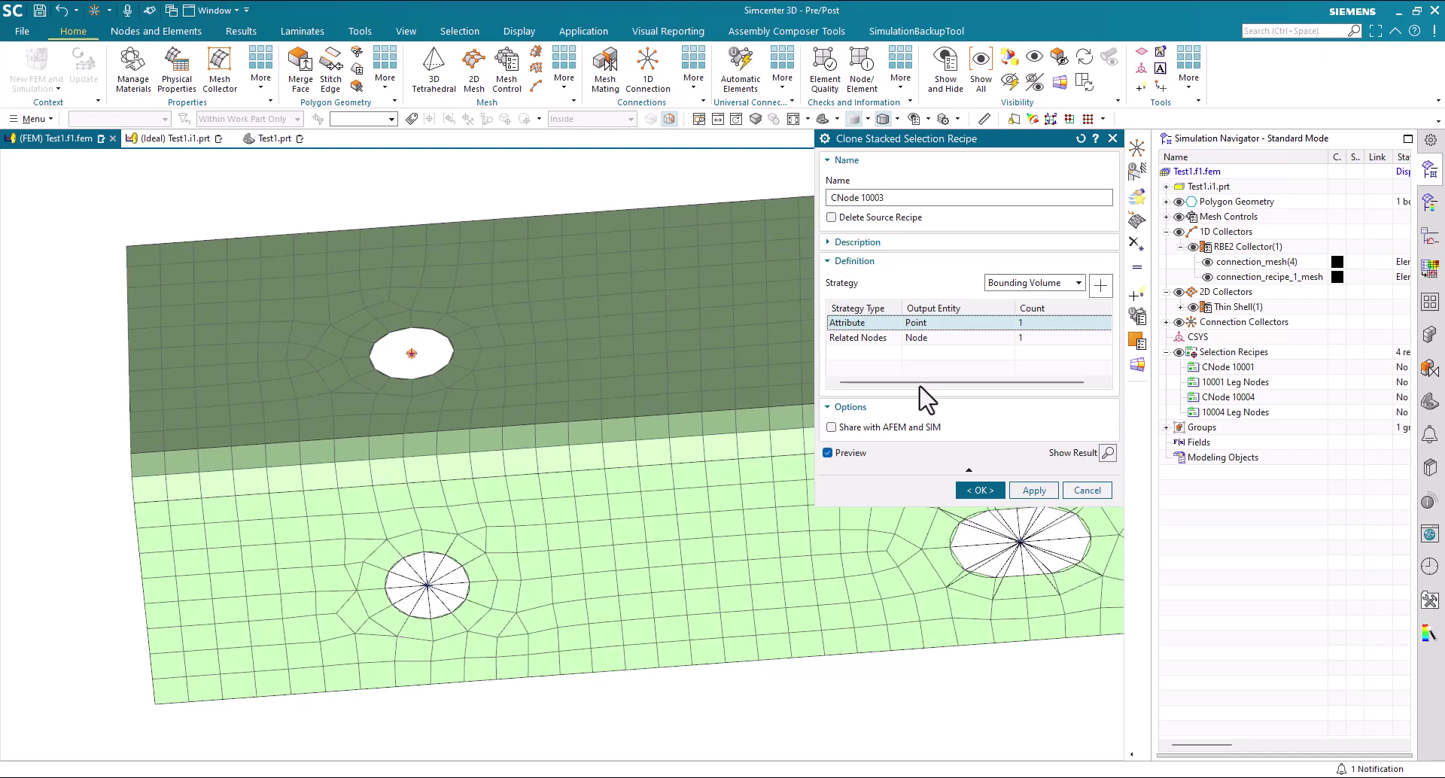
click(980, 491)
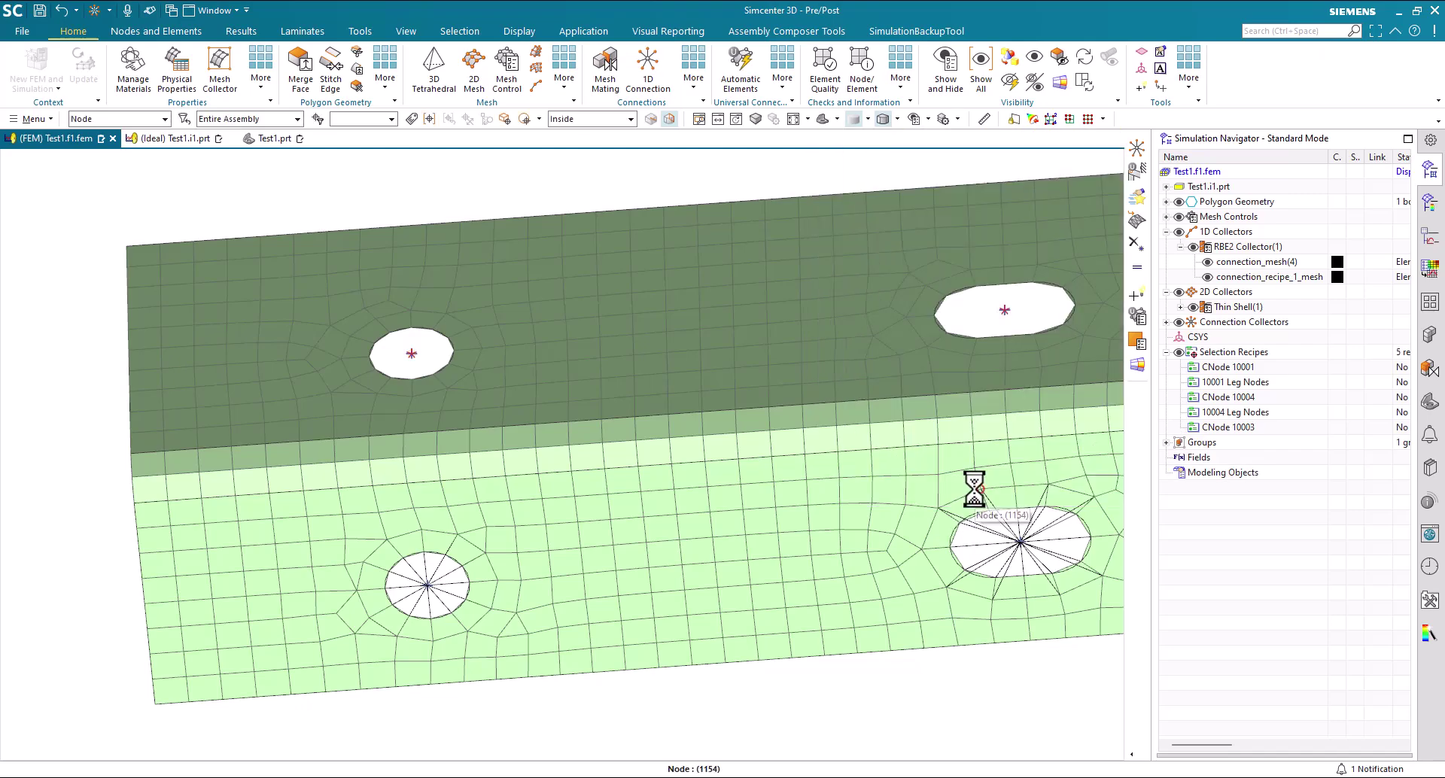
Examine the 10001 Leg Nodes recipe's Attribute strategy, including its CNode integer setting, without changing it.
click(1213, 428)
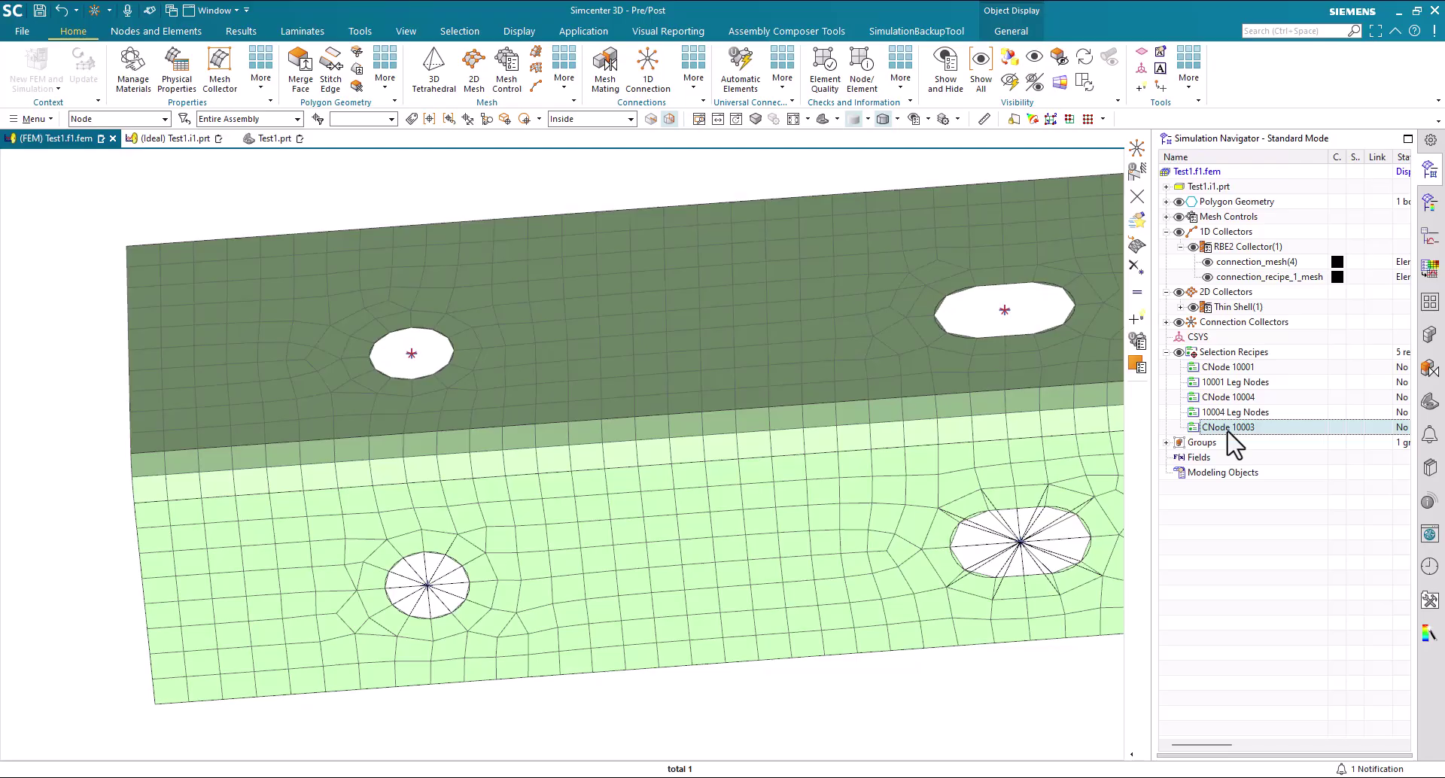
click(1227, 382)
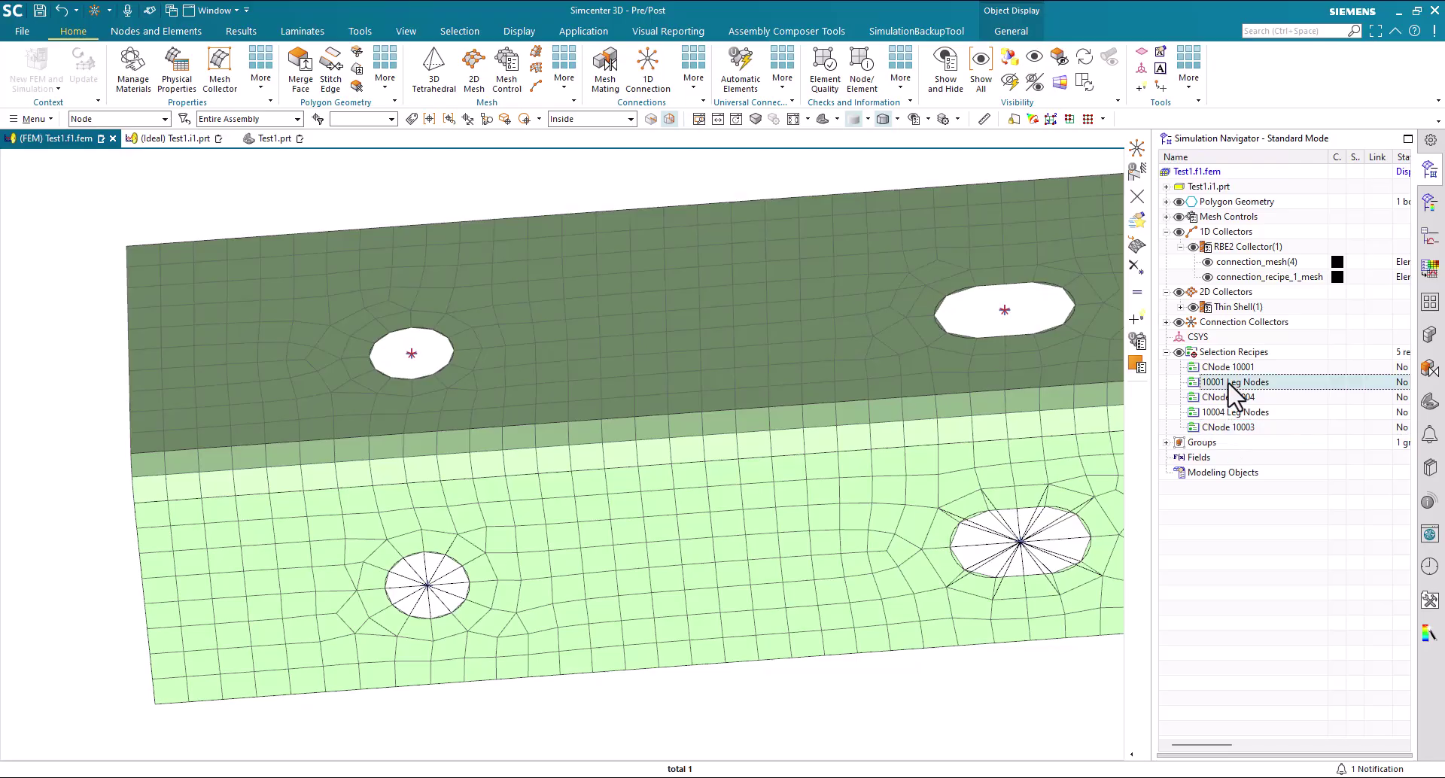
right_click(1229, 384)
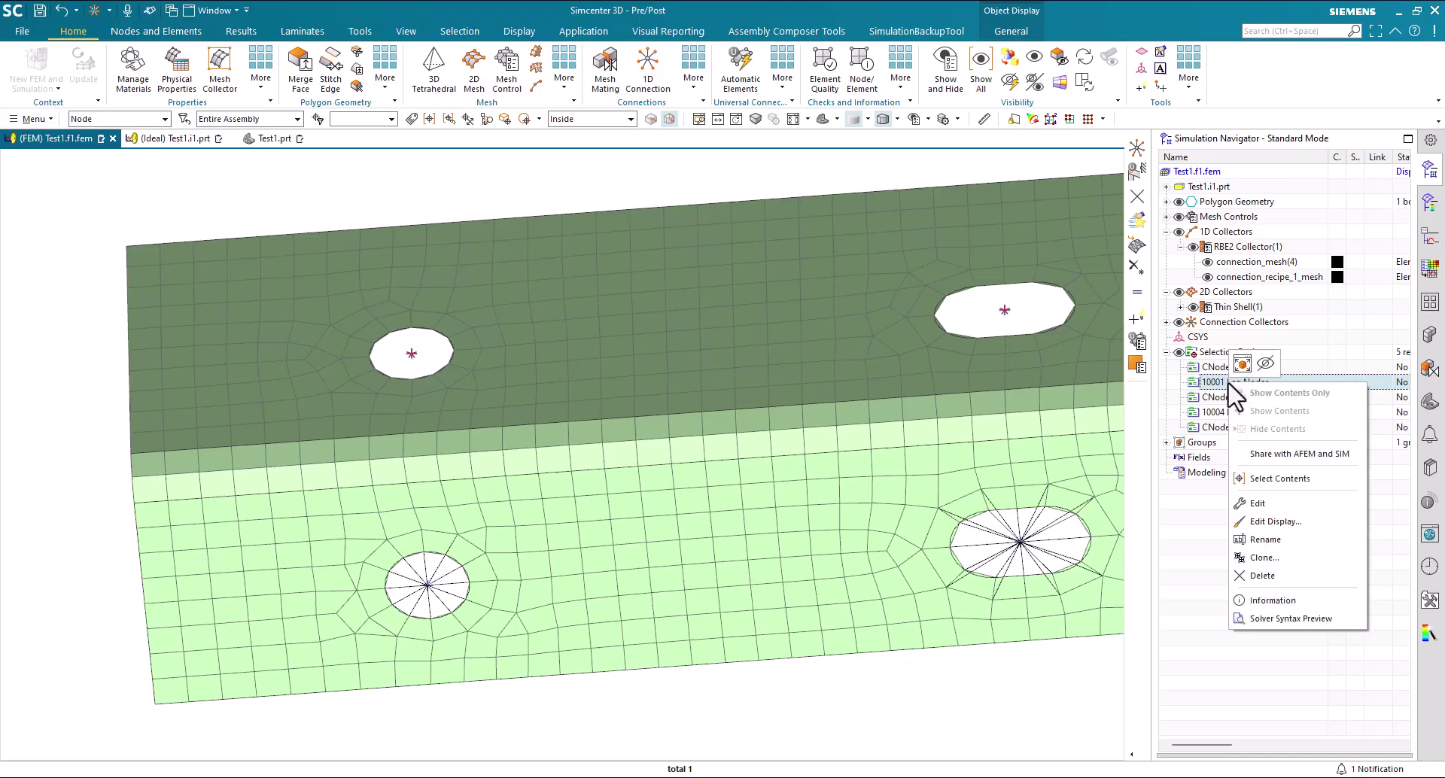
click(1260, 502)
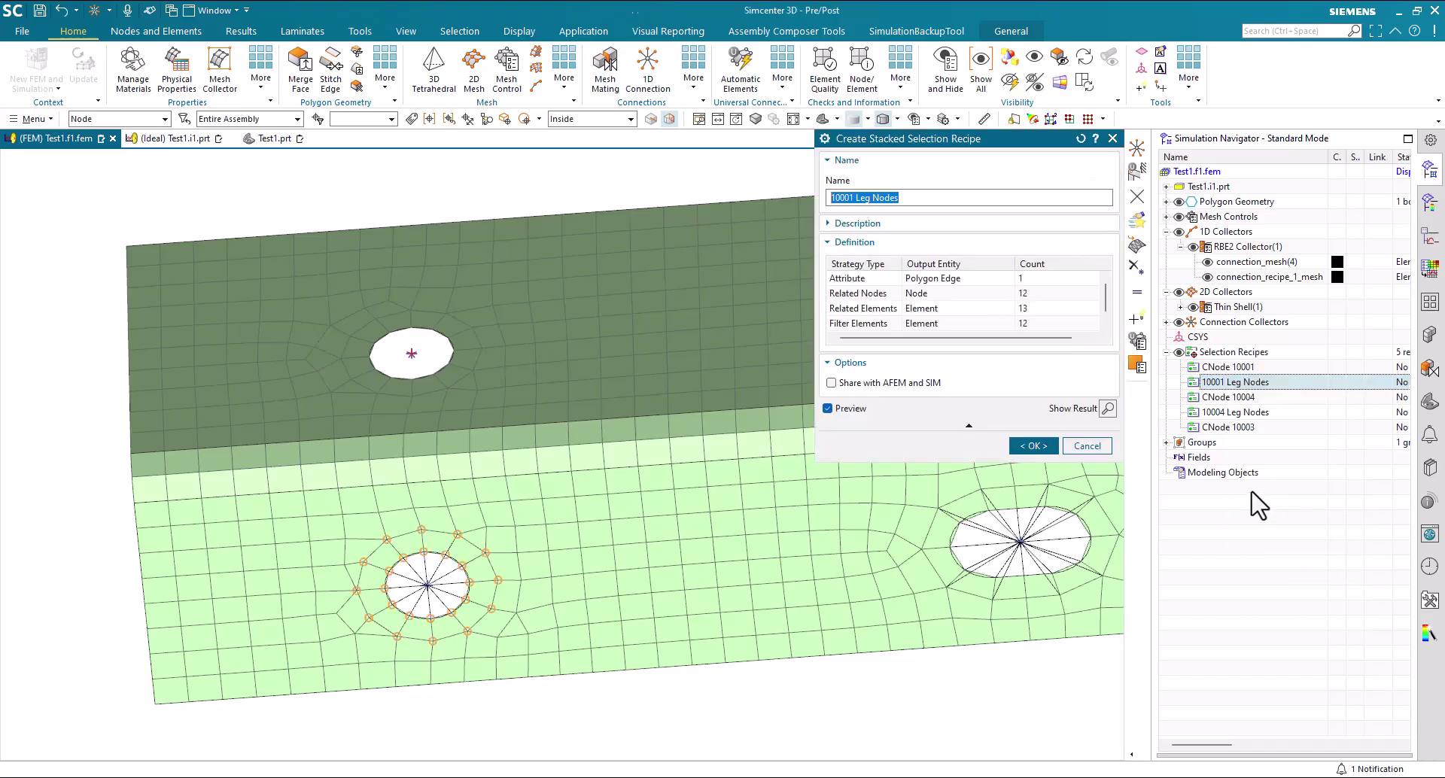
click(845, 279)
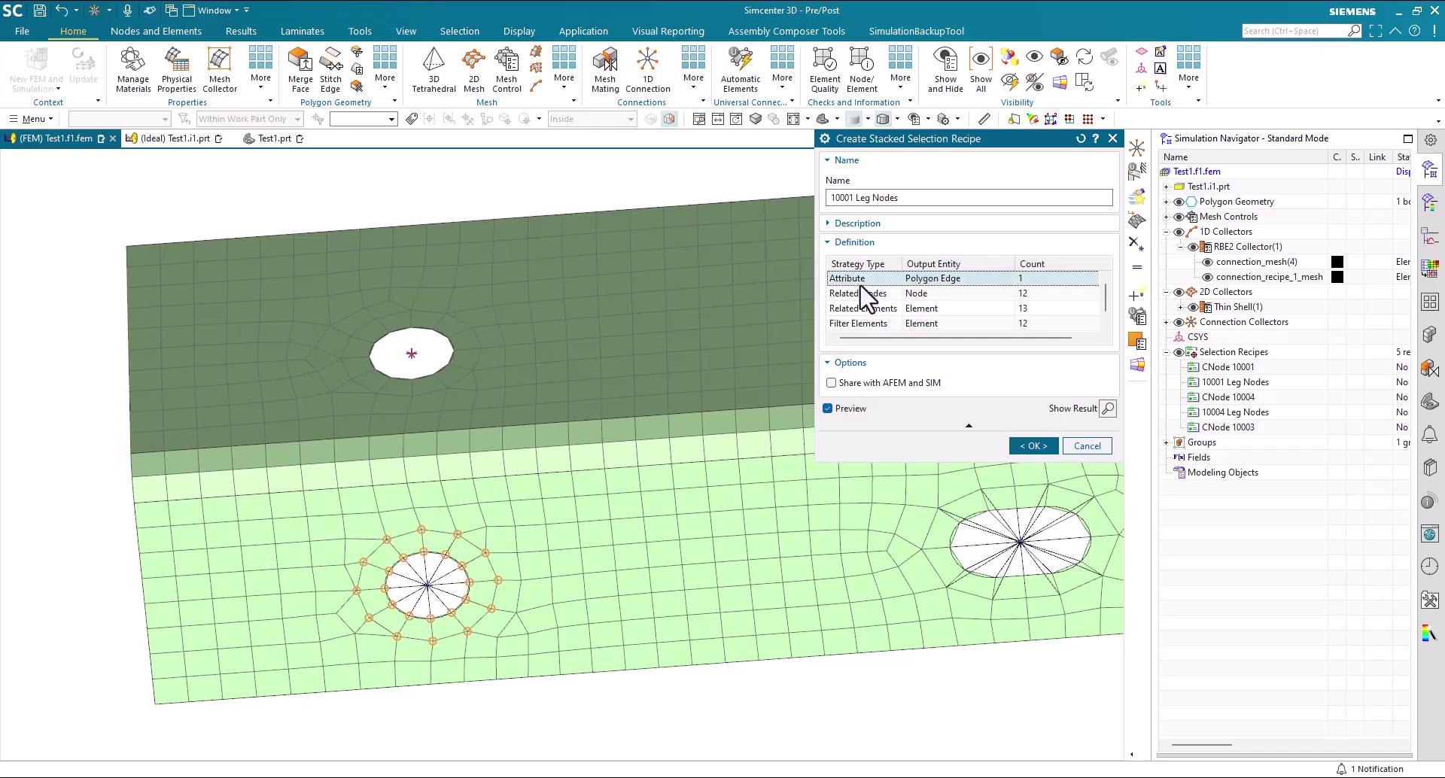
right_click(870, 281)
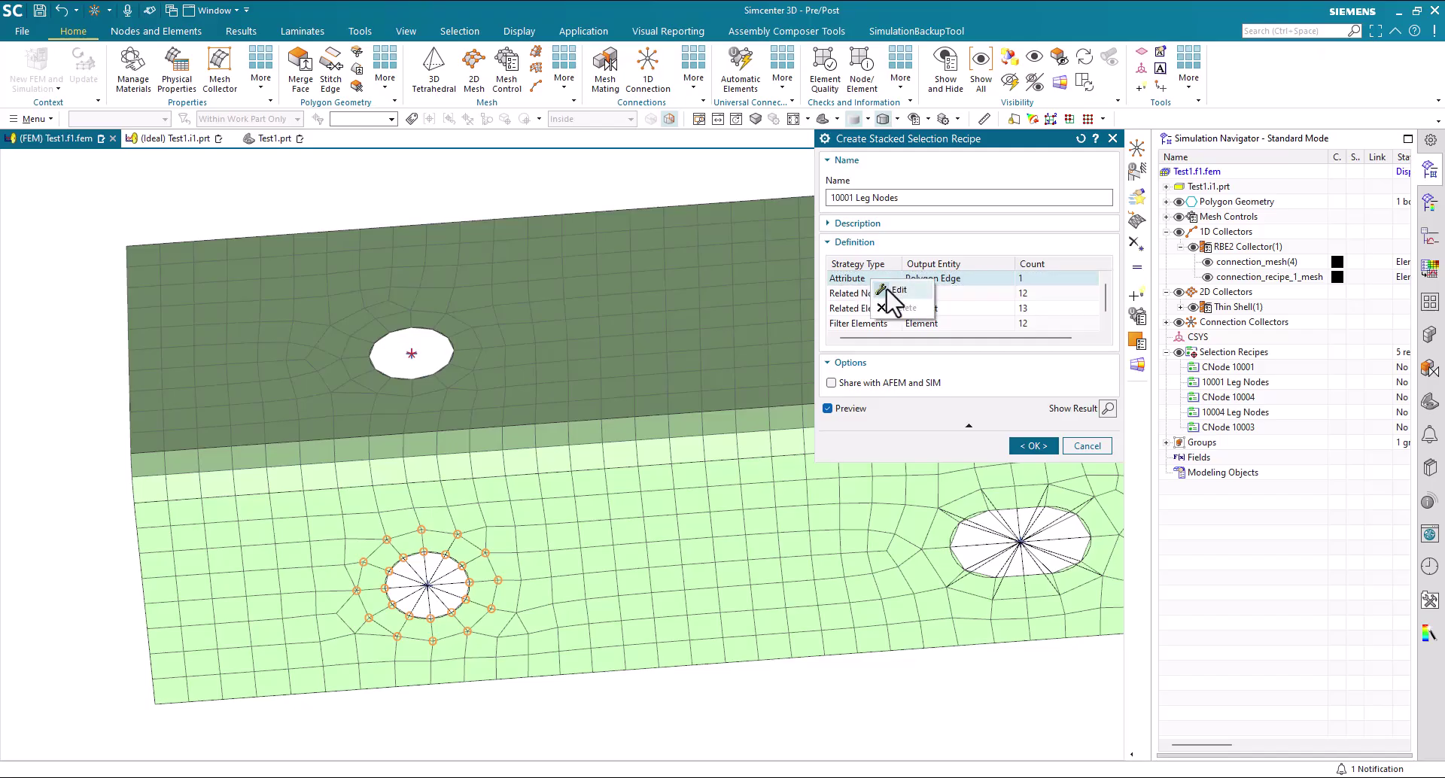
click(893, 295)
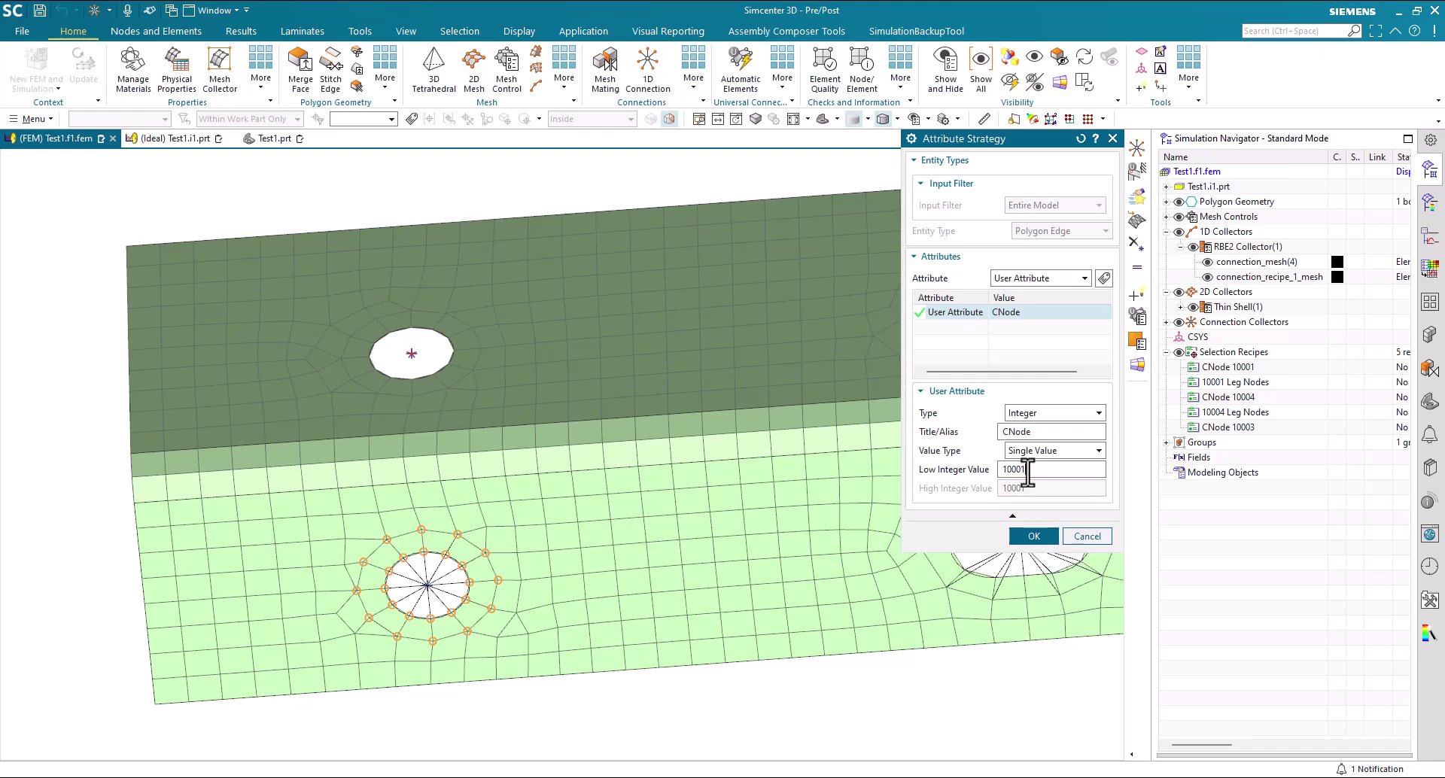
click(1089, 536)
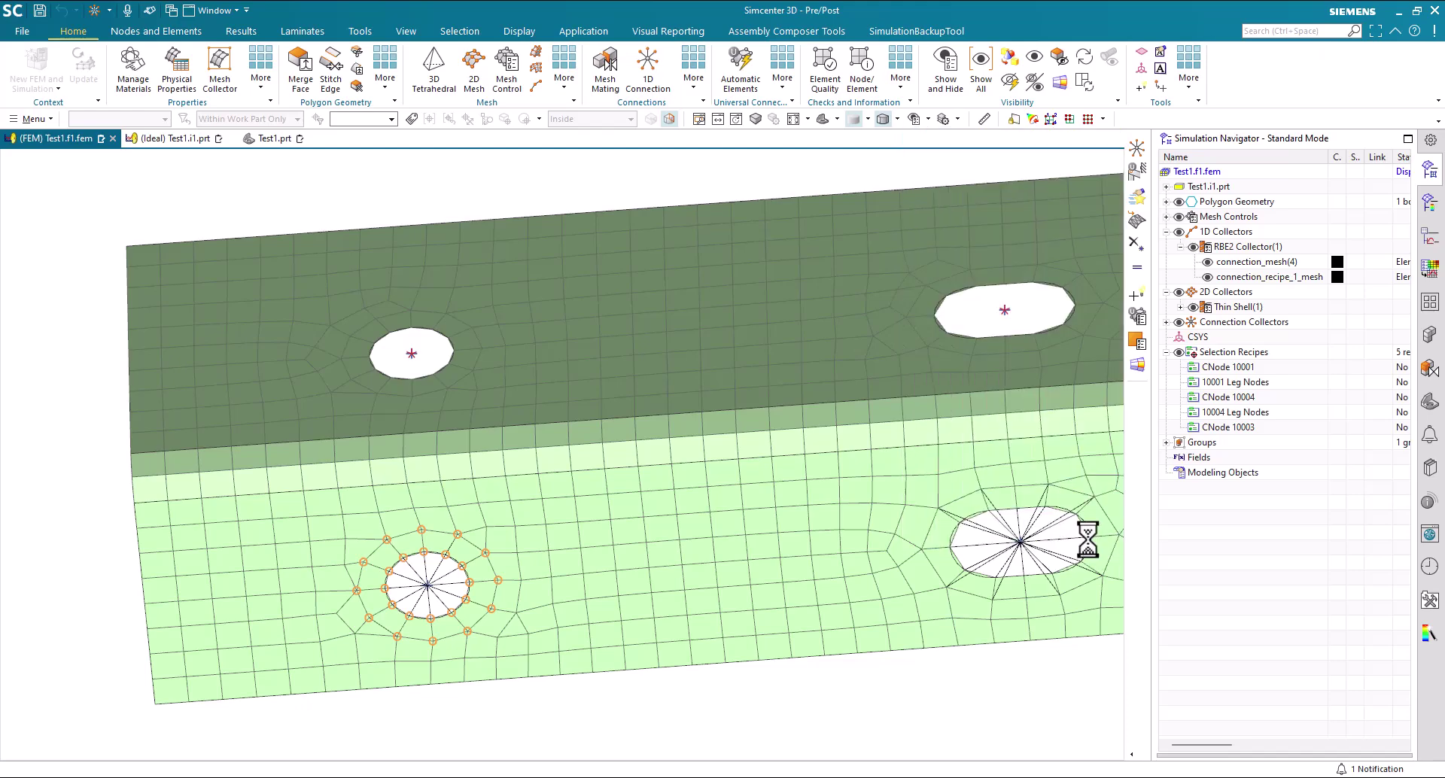
Examine the Related Nodes, Related Elements and Filter Elements strategies in the 10001 Leg Nodes recipe, leaving the recipe without changes.
click(866, 296)
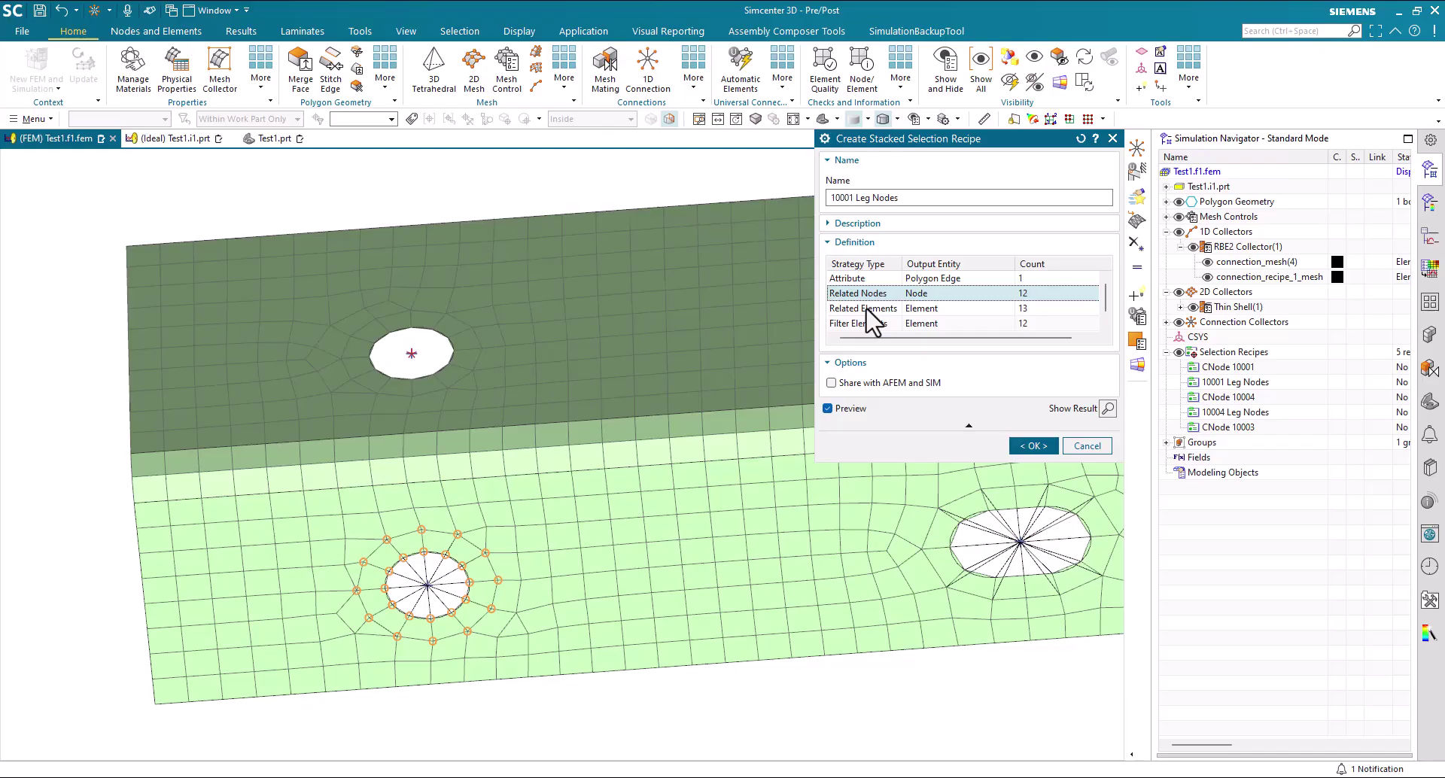
click(867, 310)
click(872, 326)
scroll(872, 327, down, 1)
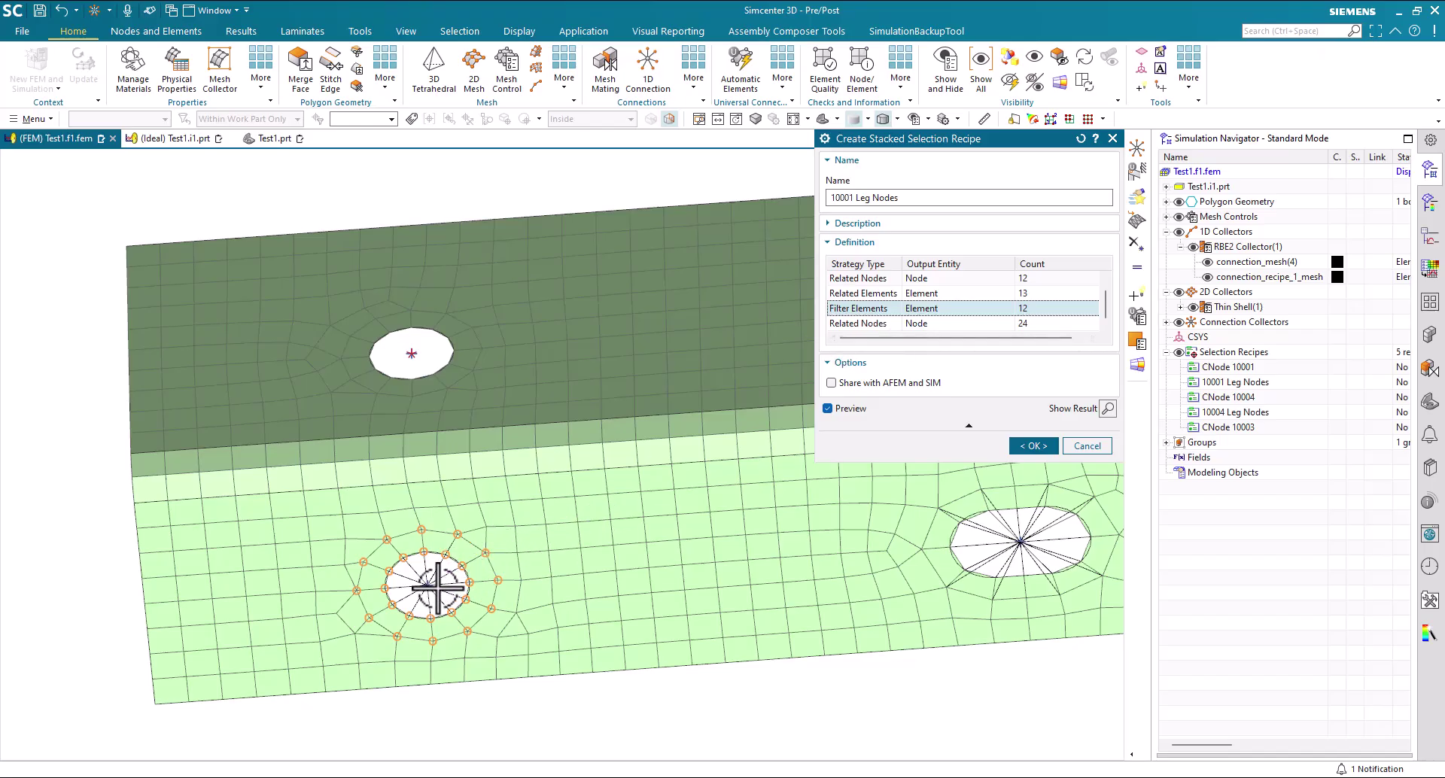
click(861, 324)
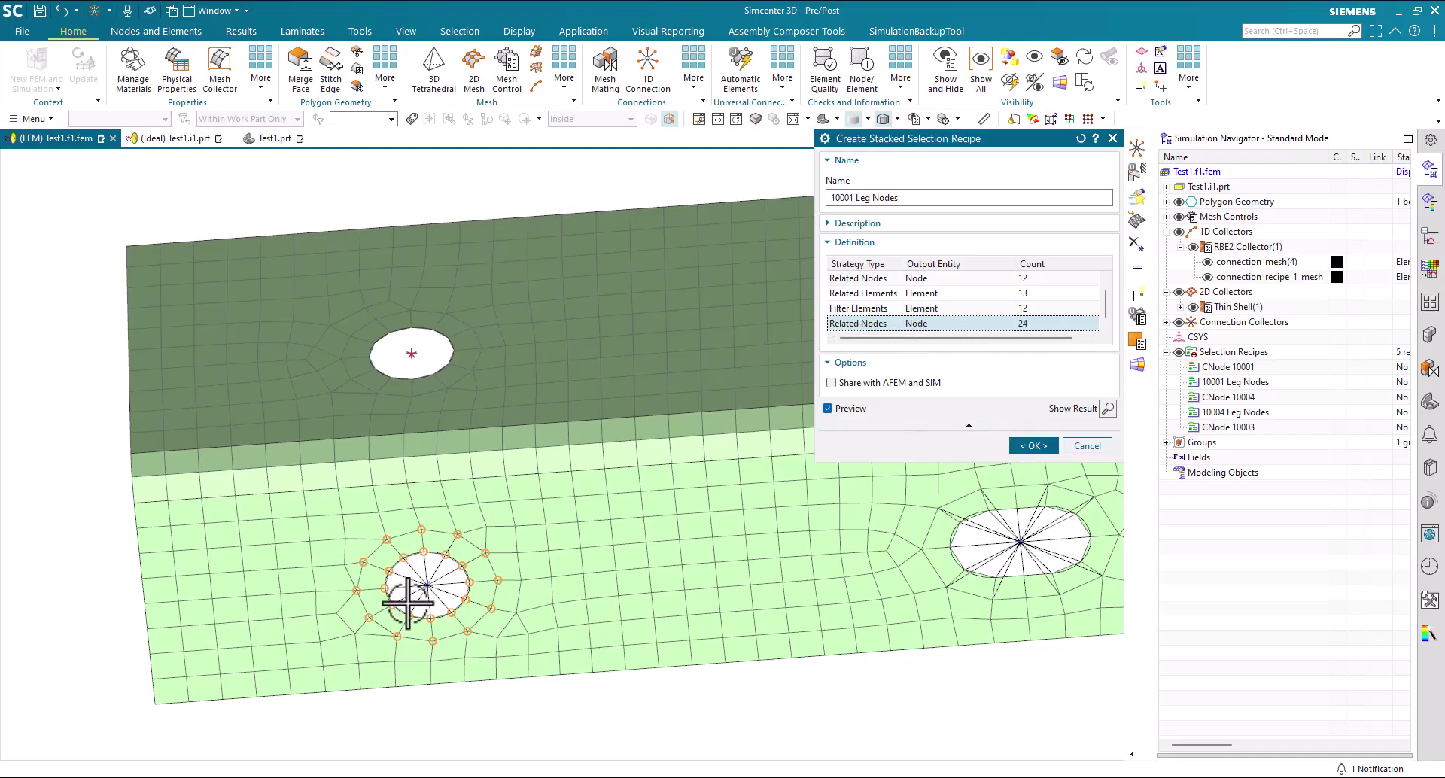
click(1088, 447)
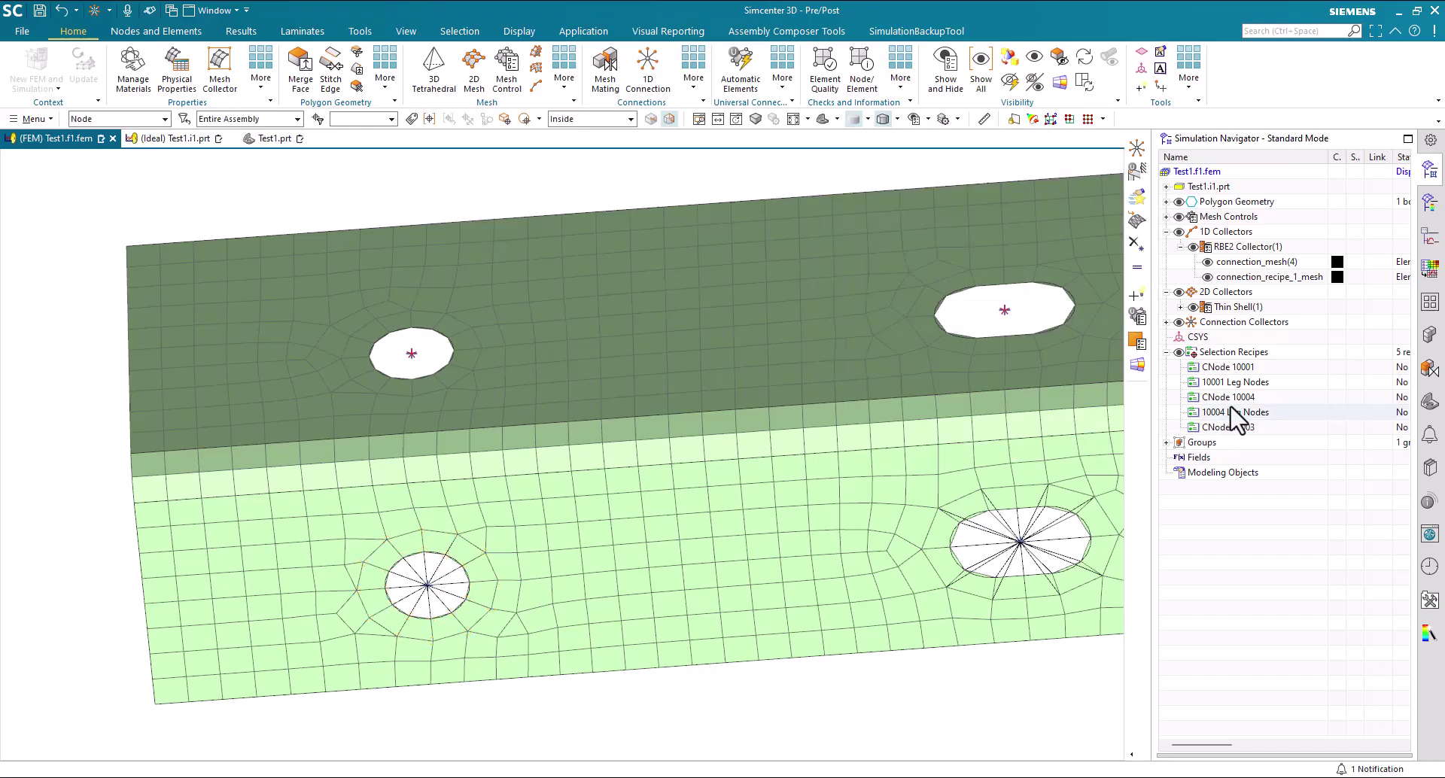
Clone the 10001 Leg Nodes selection recipe and name the copy 10003 Leg Nodes.
right_click(1234, 383)
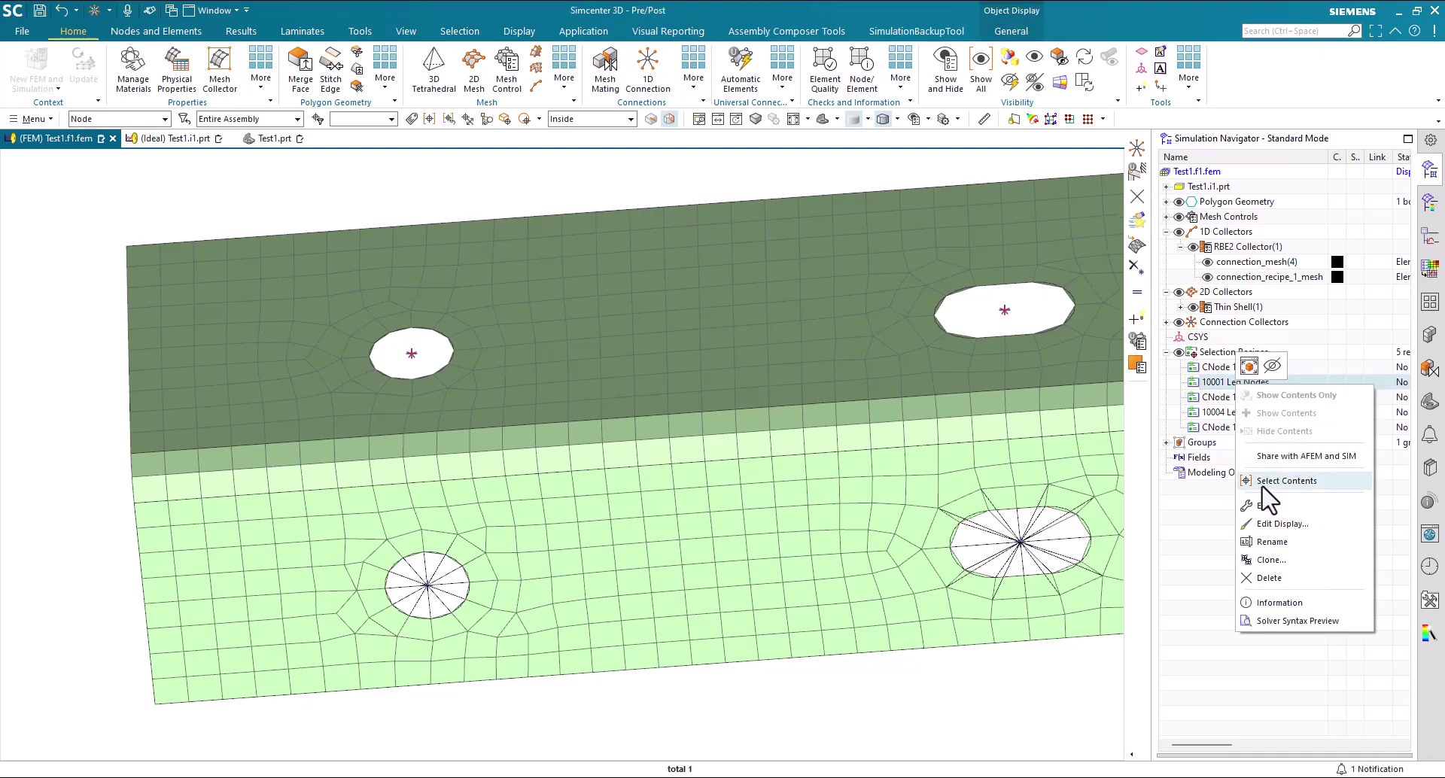
click(1271, 561)
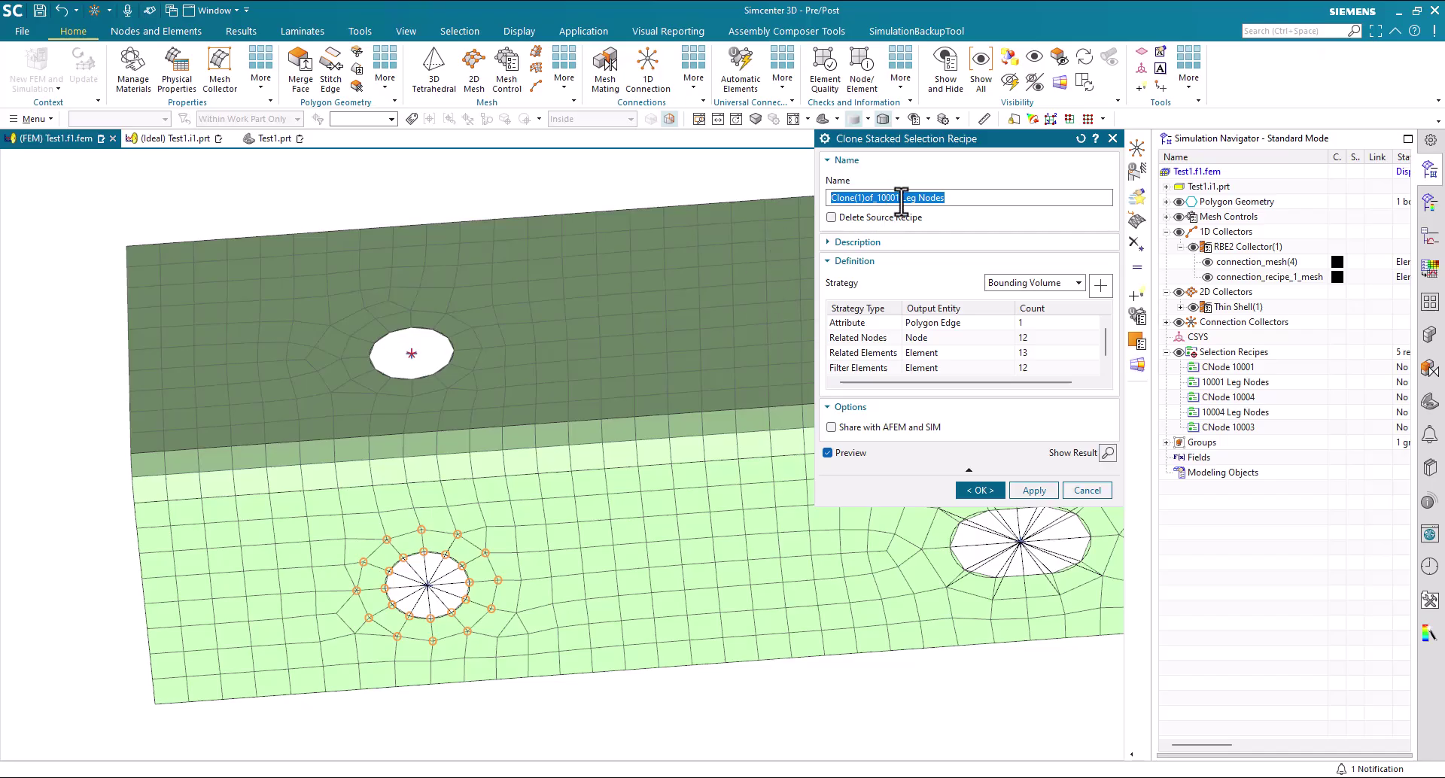
click(898, 198)
key(BackSpace)
key(BackSpace)
key(BackSpace)
key(BackSpace)
key(BackSpace)
key(BackSpace)
key(BackSpace)
key(BackSpace)
key(BackSpace)
key(BackSpace)
key(BackSpace)
Set the cloned recipe's CNode attribute integer to 10003 in its Attribute strategy, and save the 10003 Leg Nodes recipe.
right_click(916, 325)
click(919, 330)
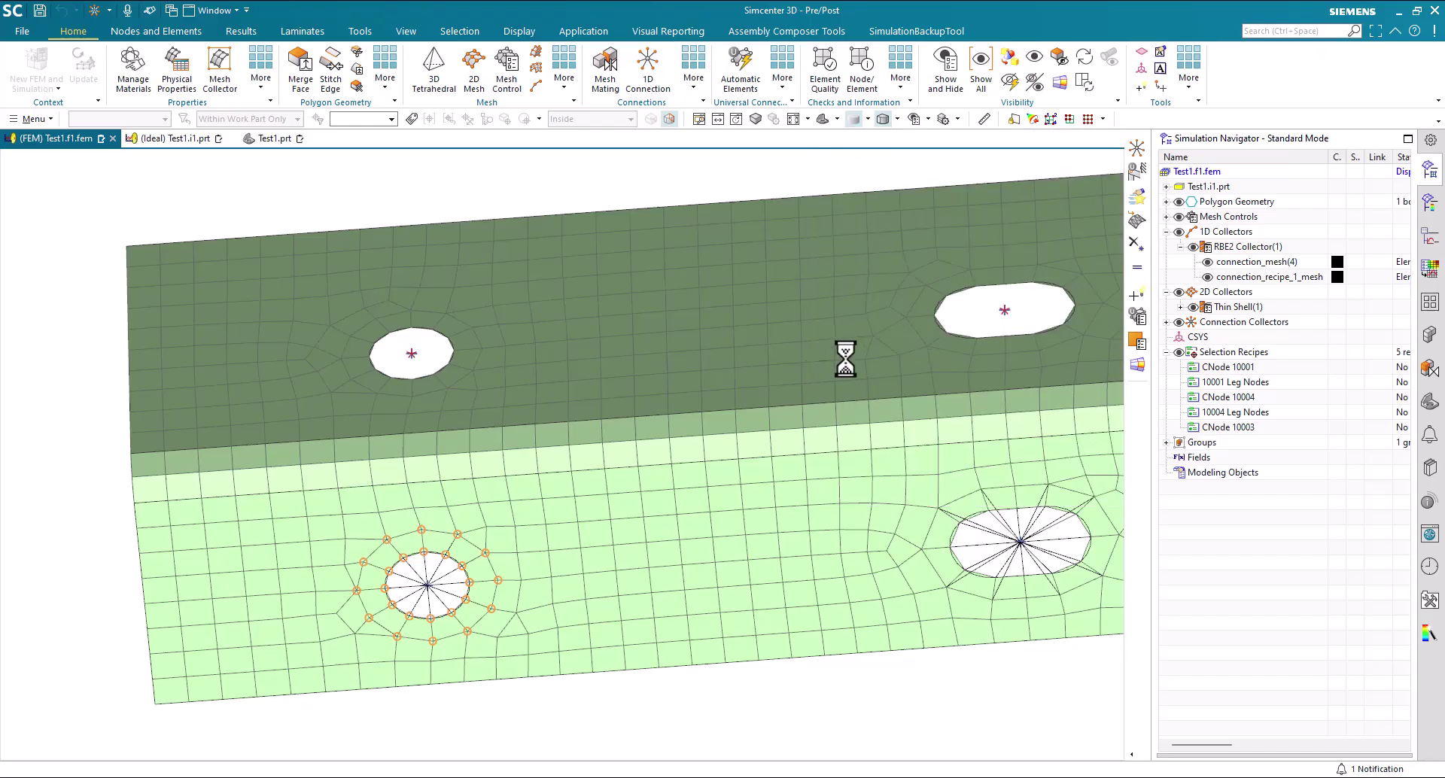
click(1029, 470)
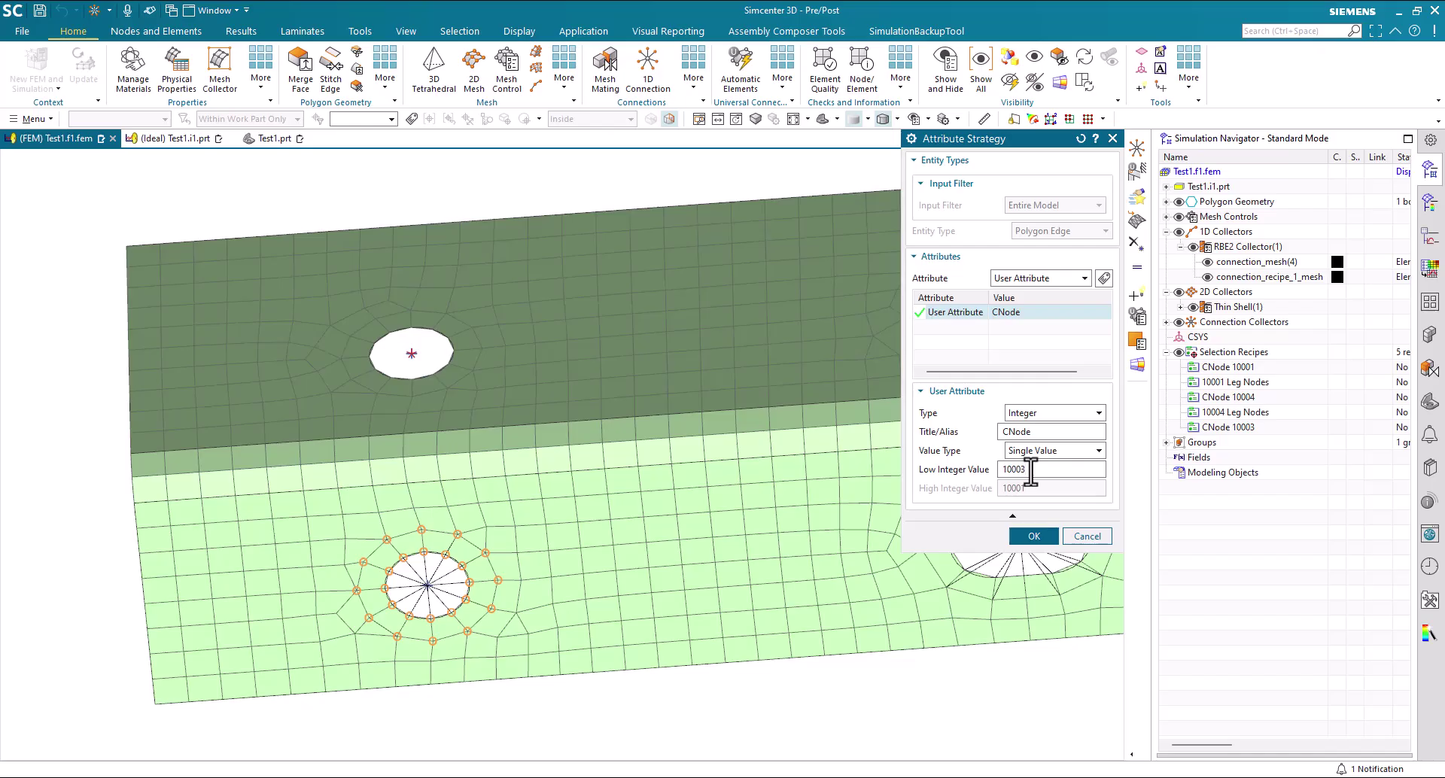
click(1029, 535)
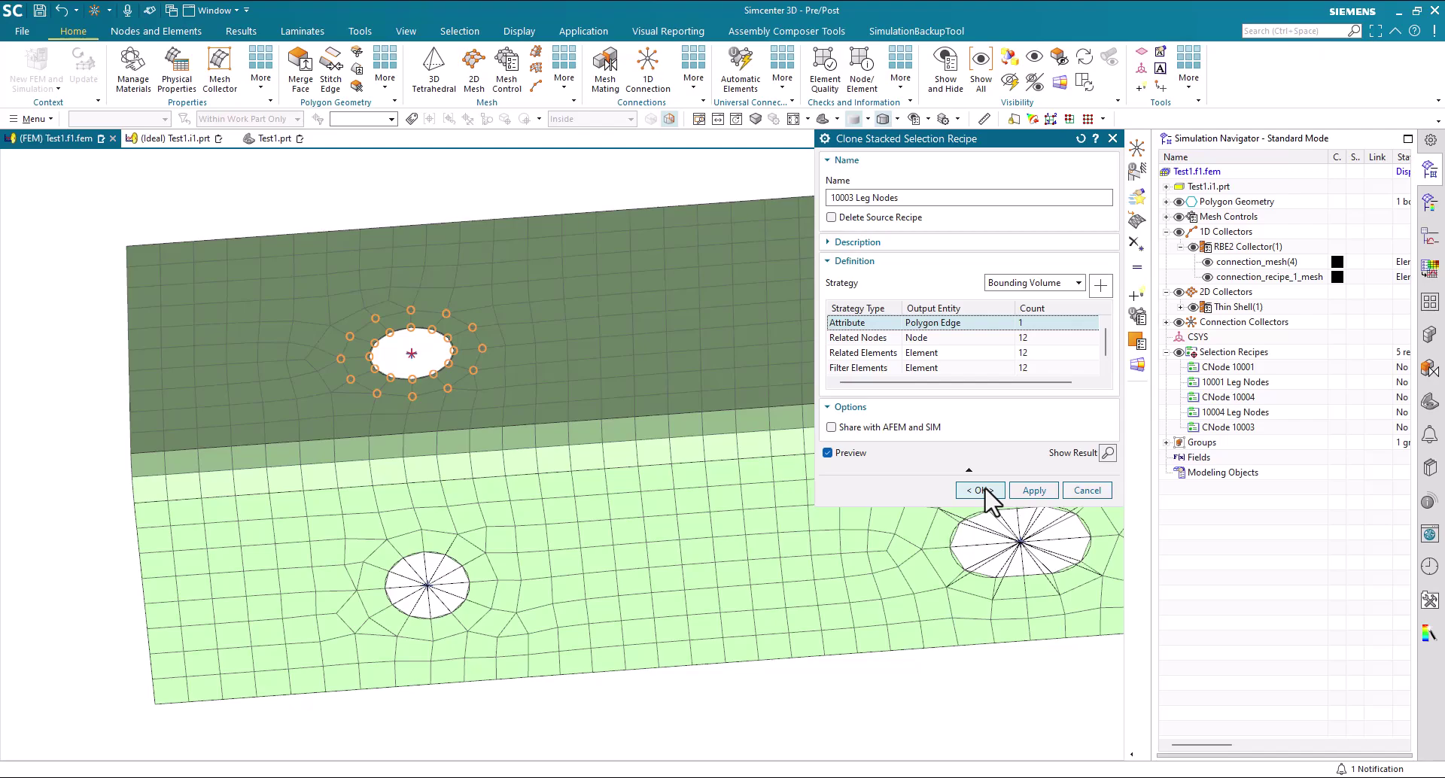
click(982, 491)
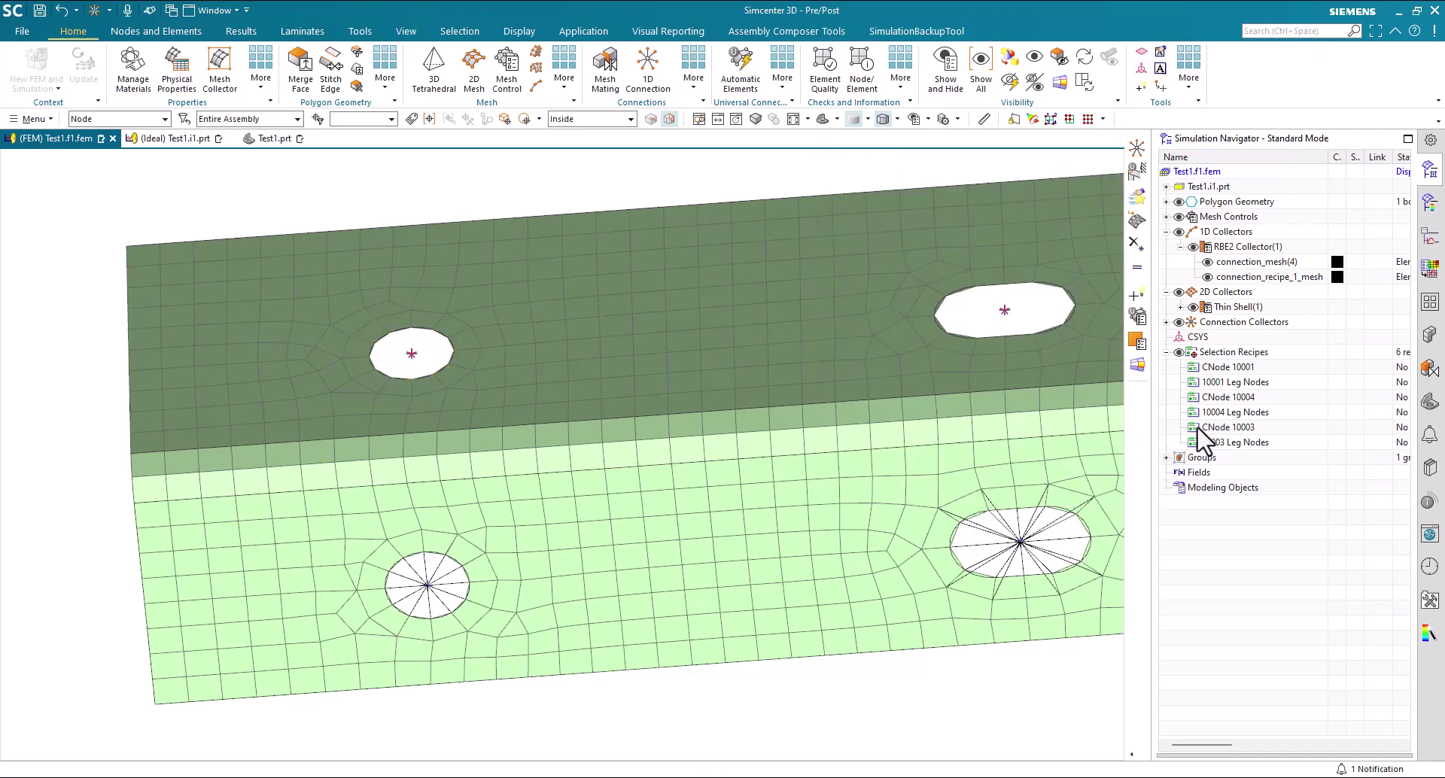
Start a Node to Node 1D connection and use the CNode 10003 selection recipe as its source.
mouse_move(1091, 451)
middle_down()
mouse_move(648, 339)
mouse_move(614, 195)
mouse_move(644, 160)
middle_up()
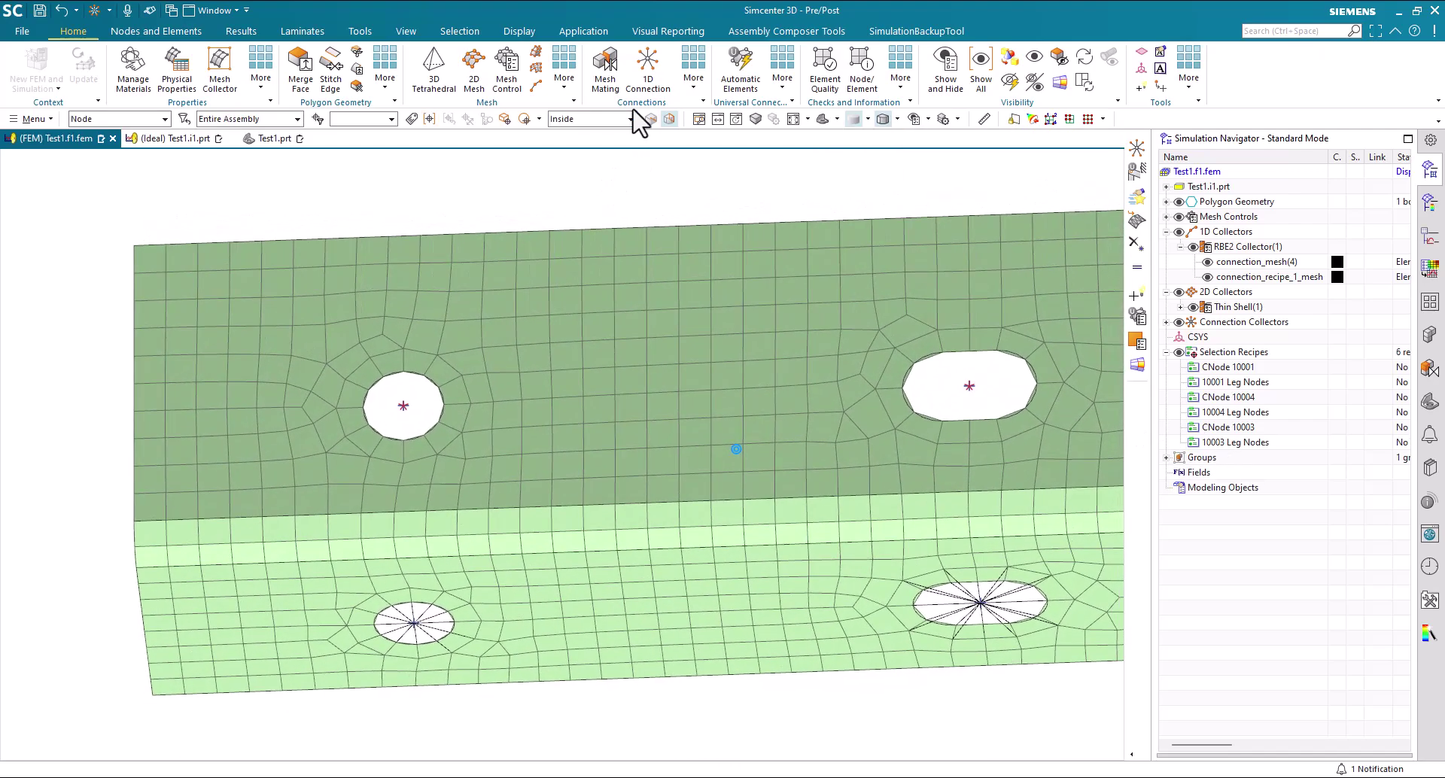
click(645, 66)
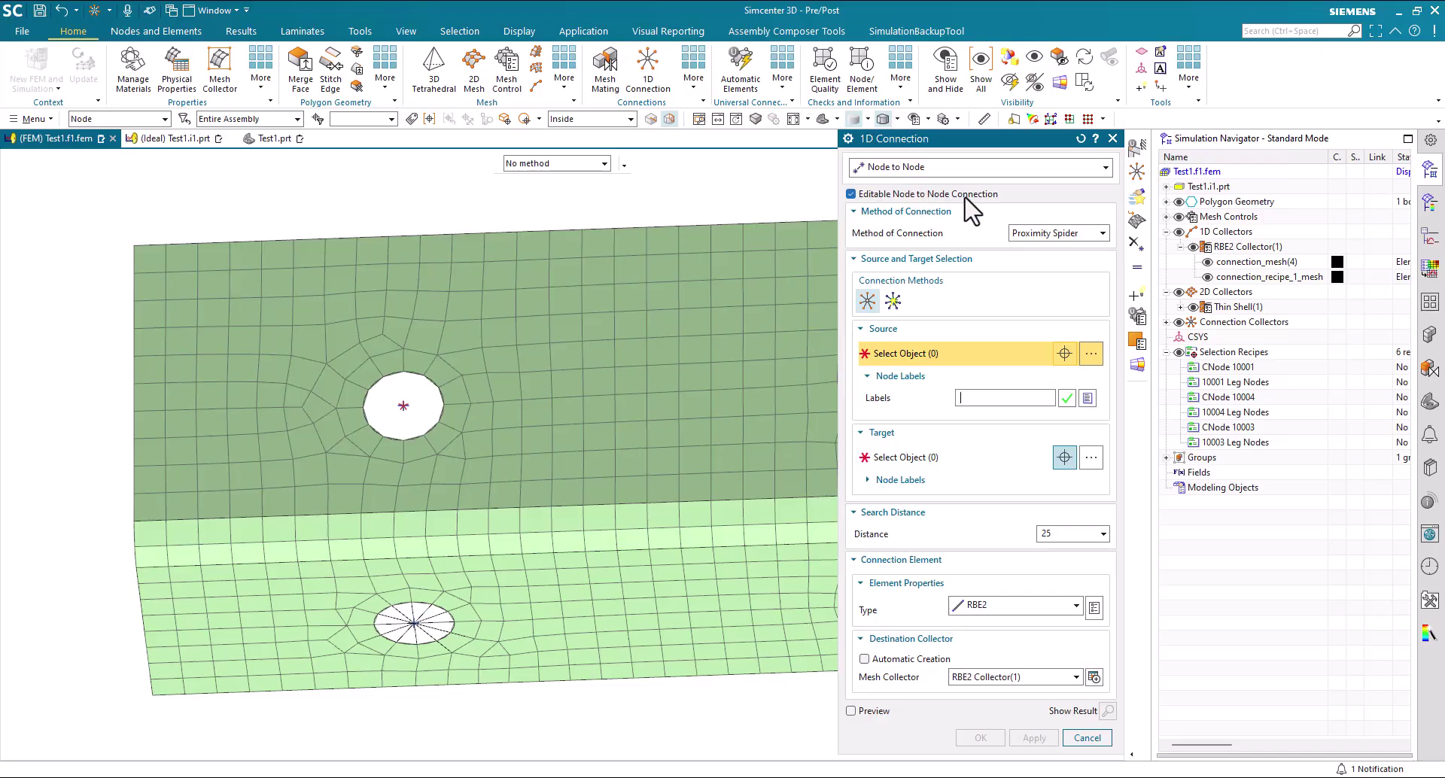
click(154, 119)
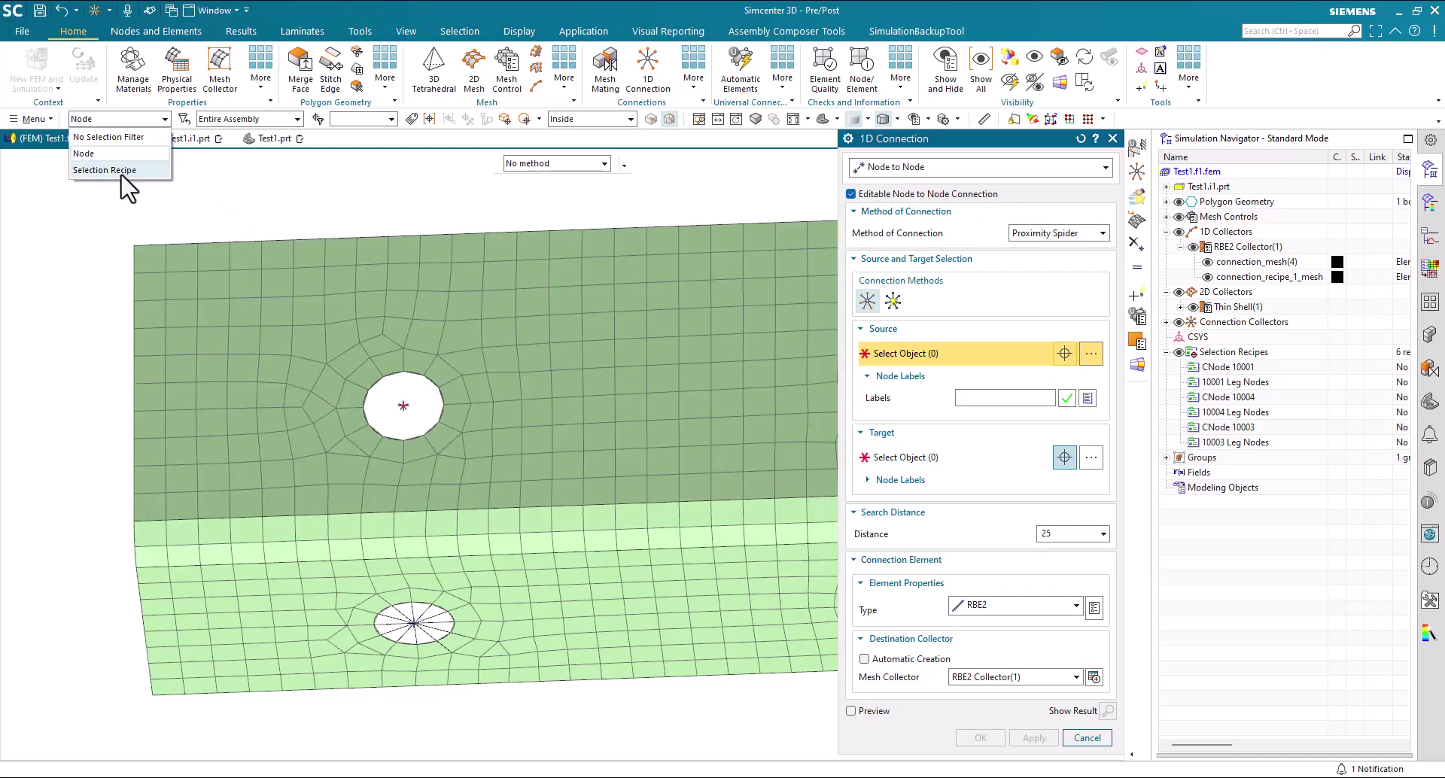
click(106, 171)
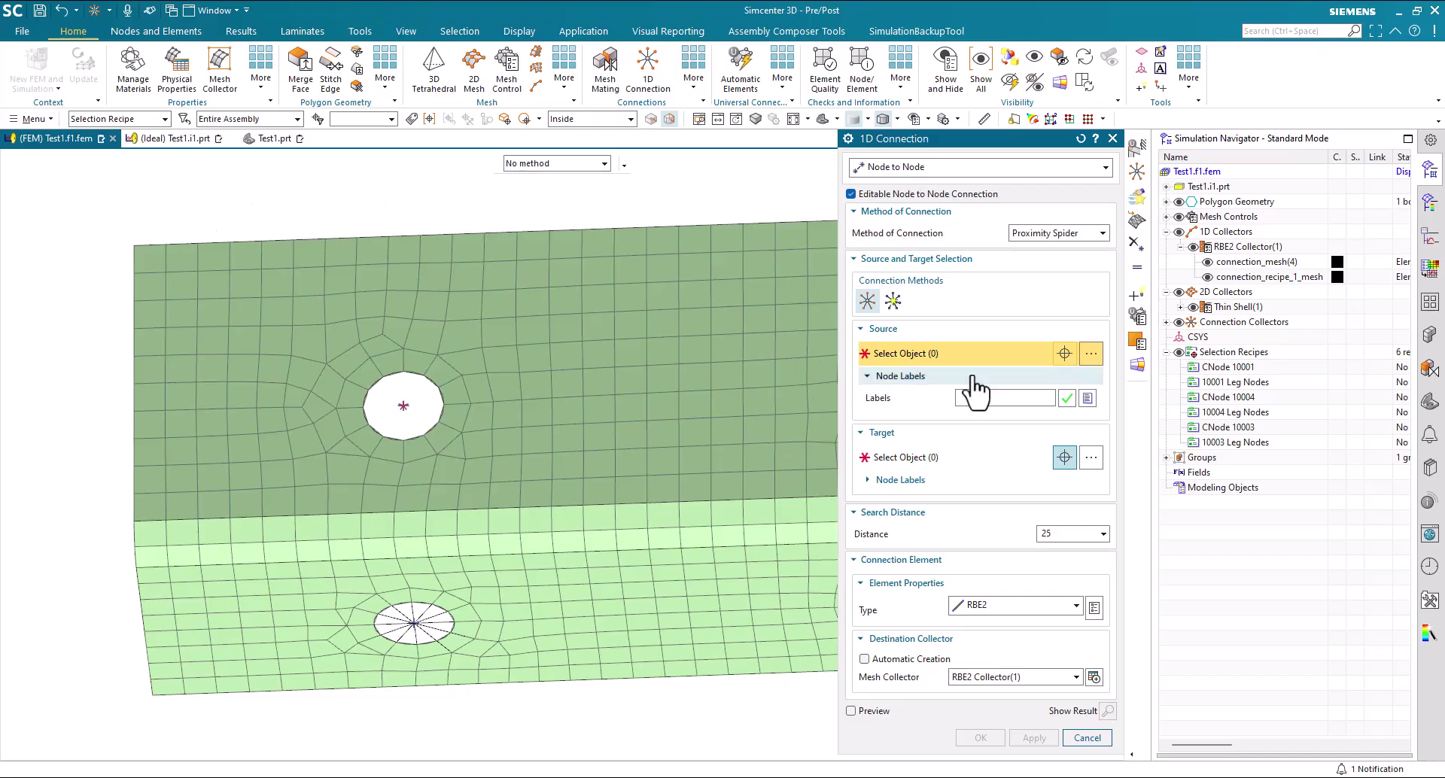
click(1232, 429)
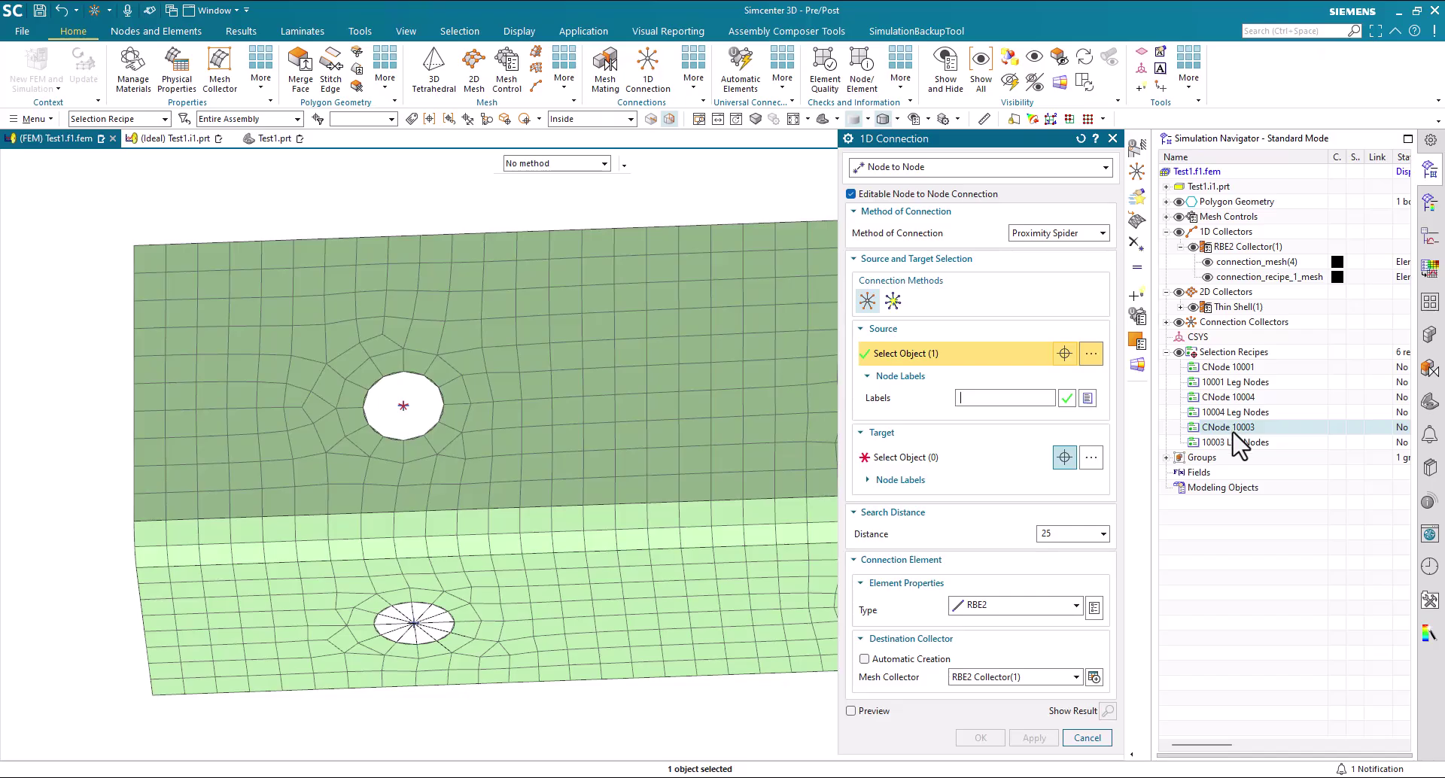
Use the 10003 Leg Nodes recipe as the target, create the RBE2 spider at the upper flange's round hole, and inspect its mesh.
click(914, 459)
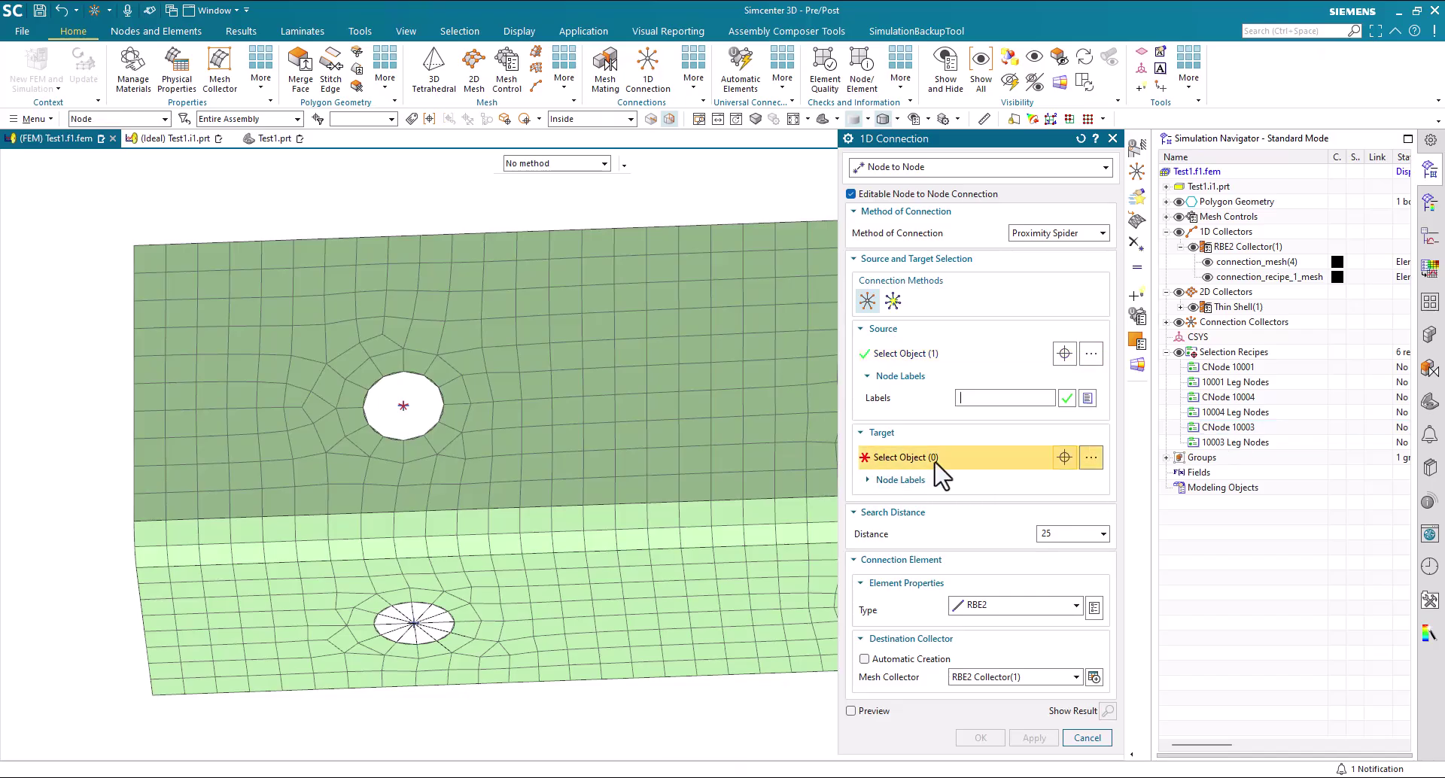
click(160, 119)
click(143, 170)
click(1238, 443)
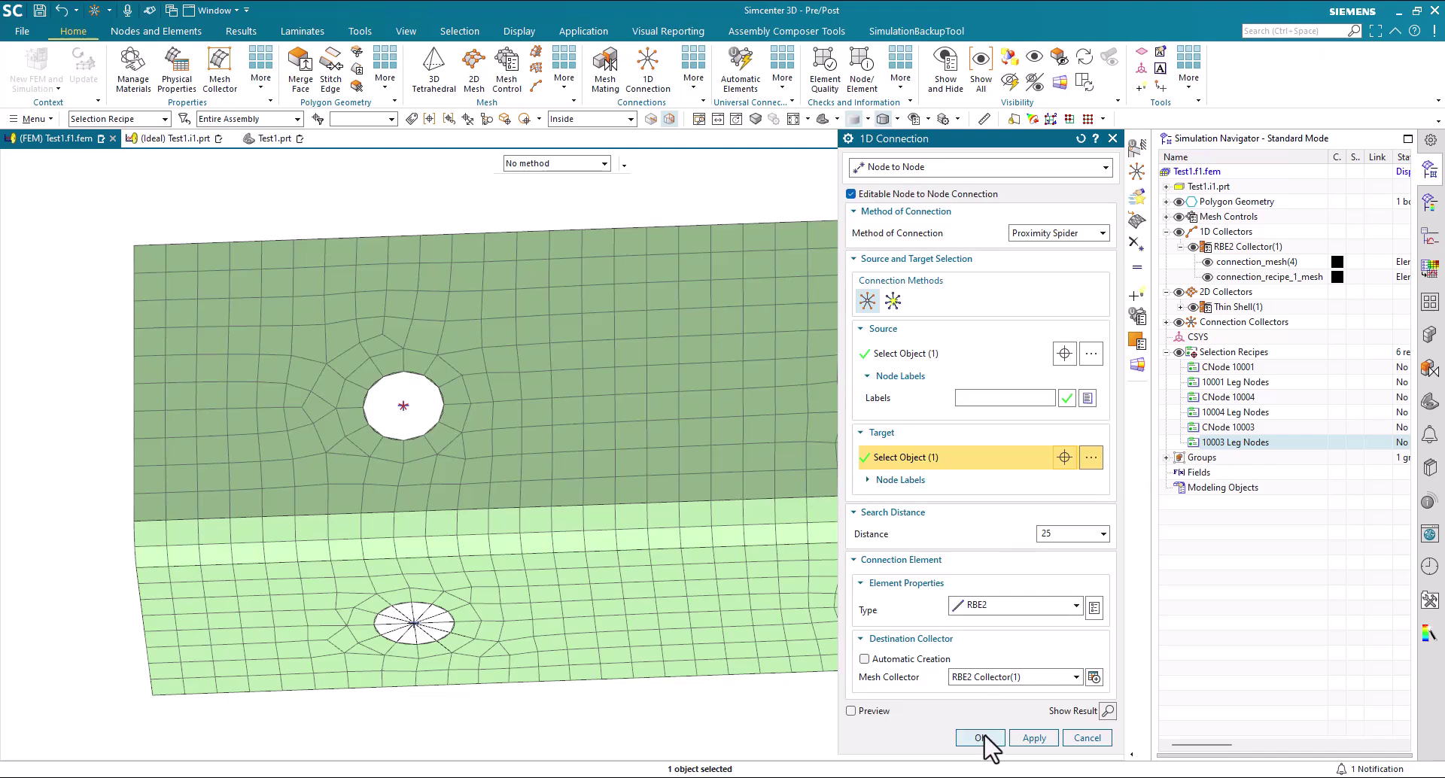
click(980, 738)
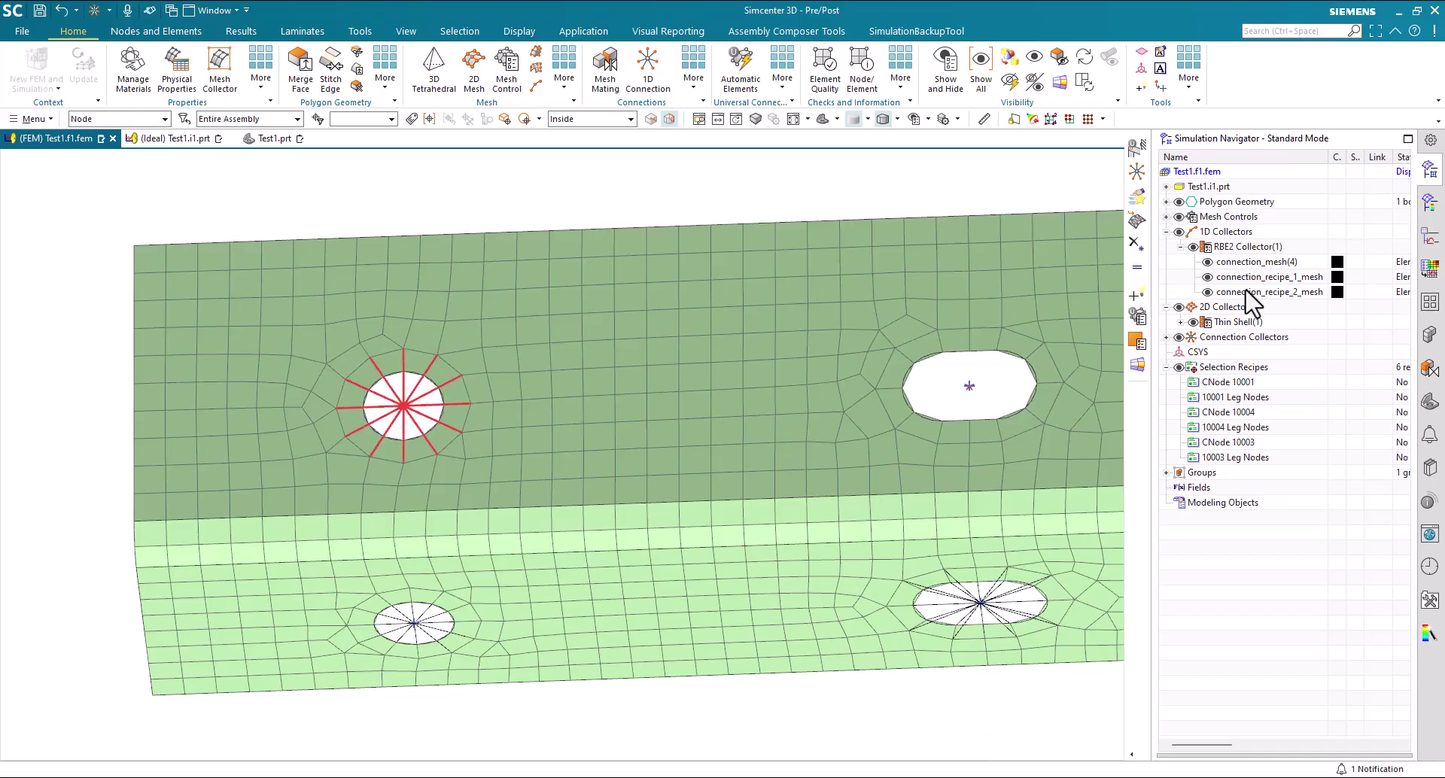
click(1249, 292)
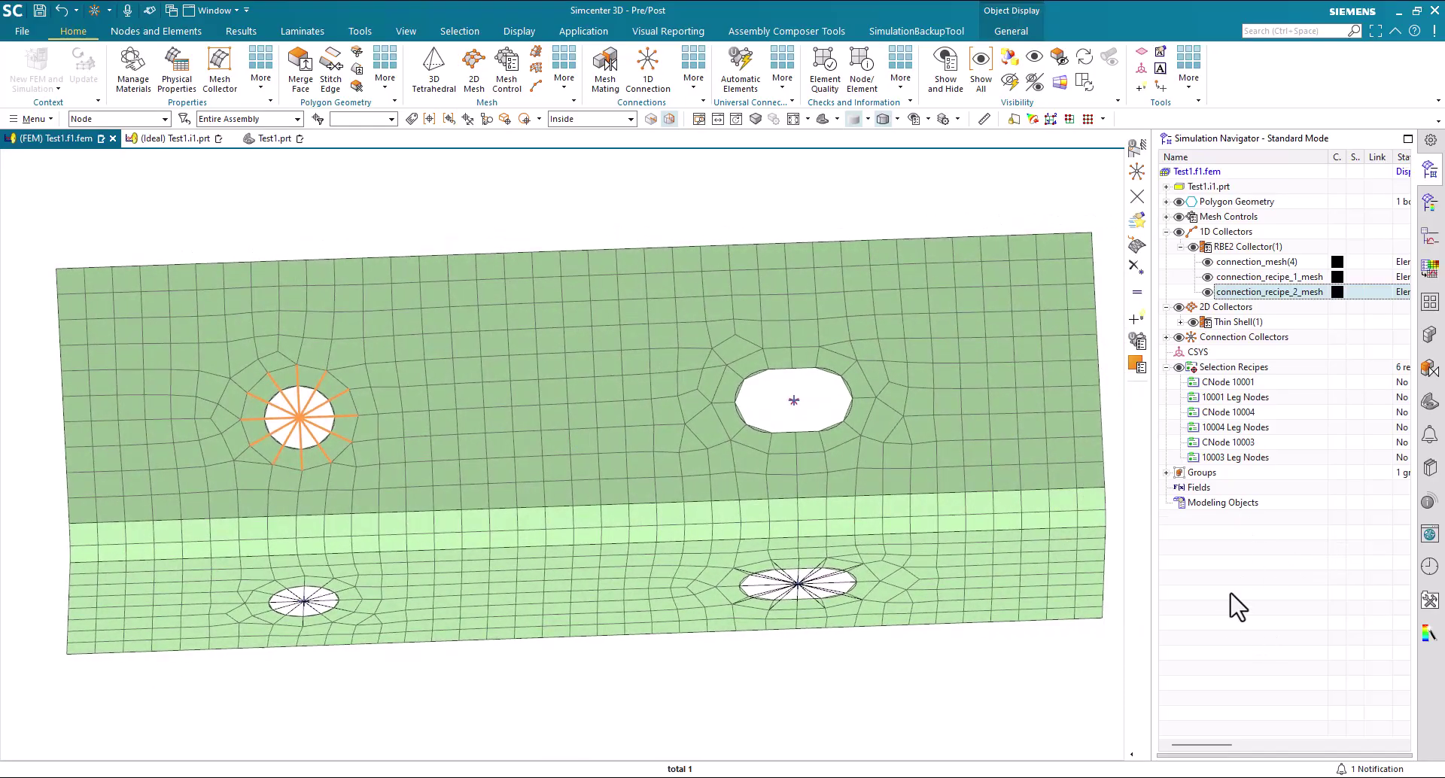
click(1238, 606)
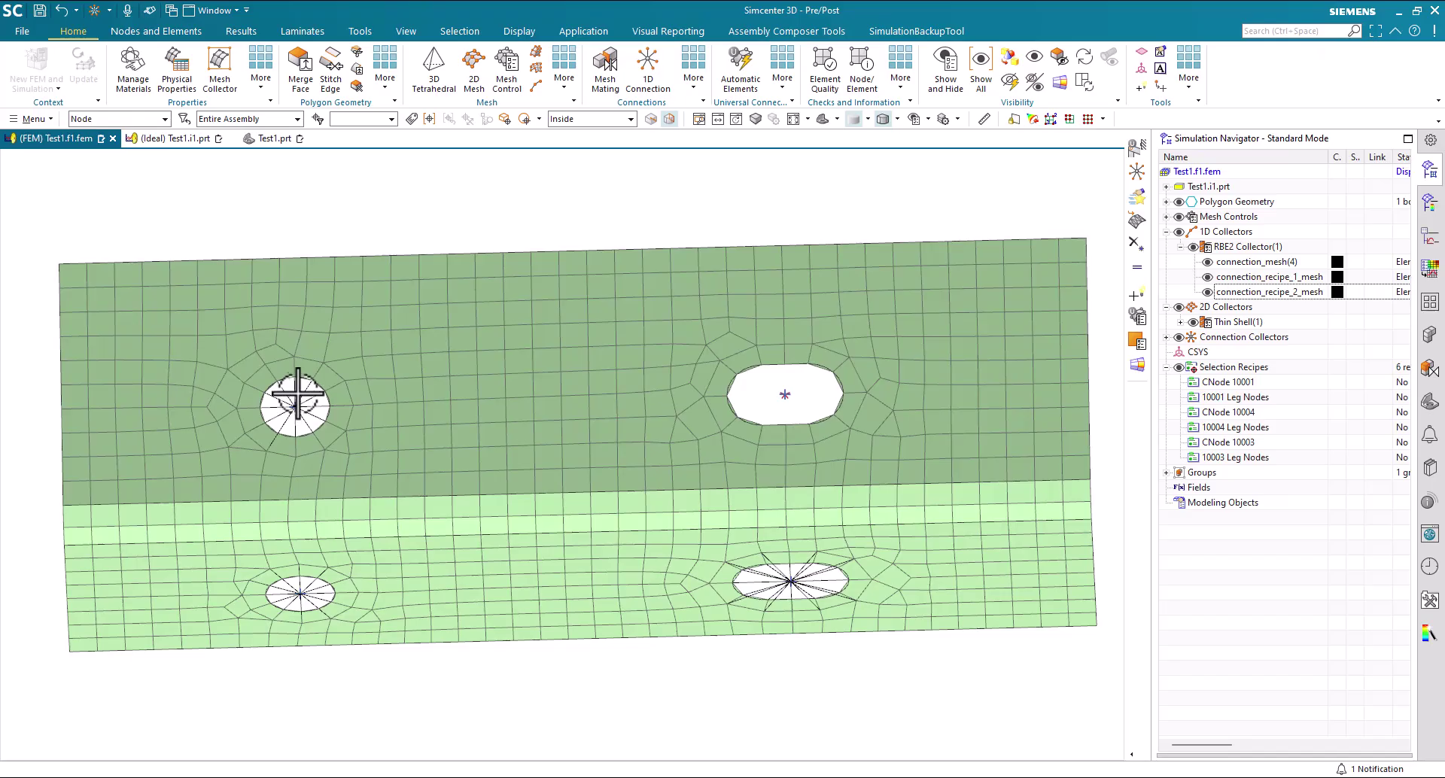
Start a Rigid universal connection with Spider as the first target type and None as the second target.
click(780, 83)
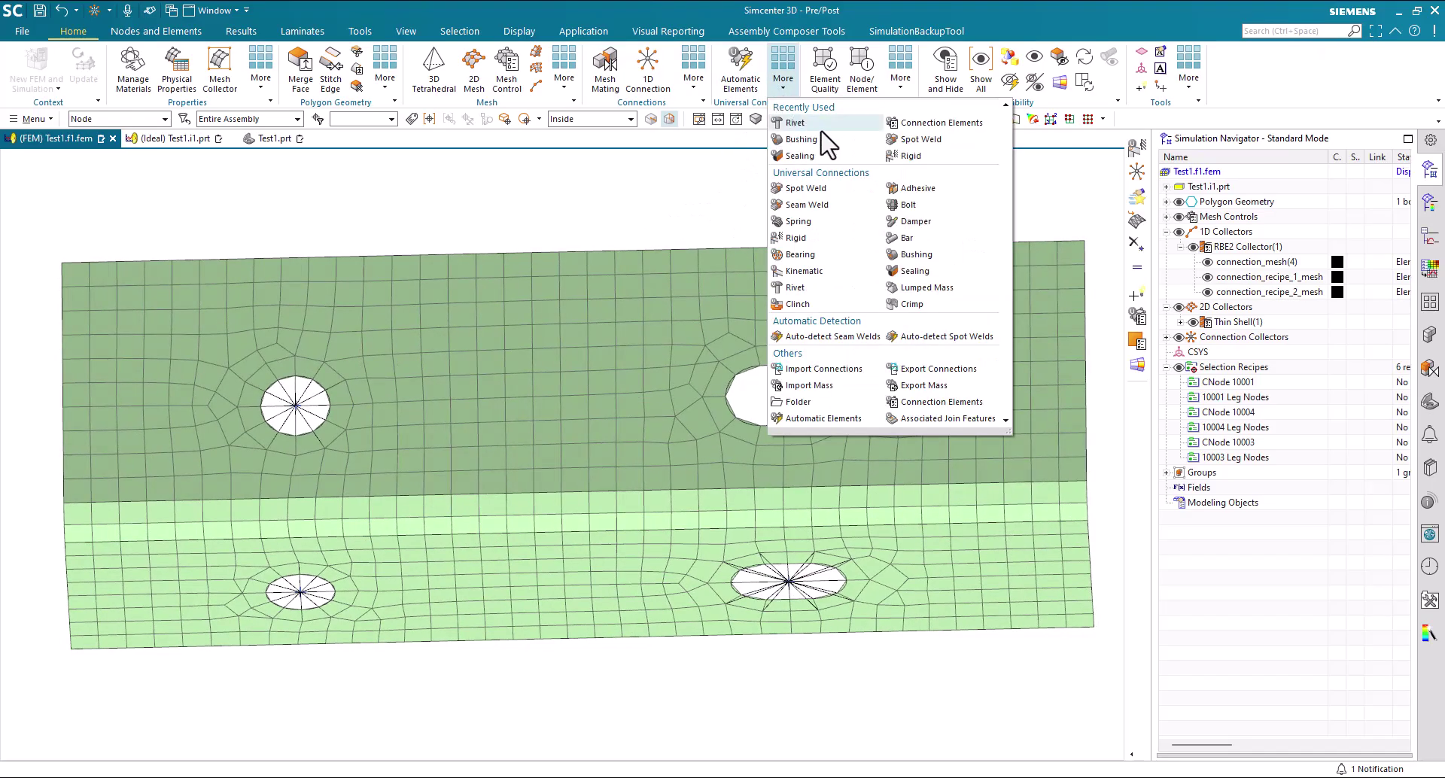
click(908, 157)
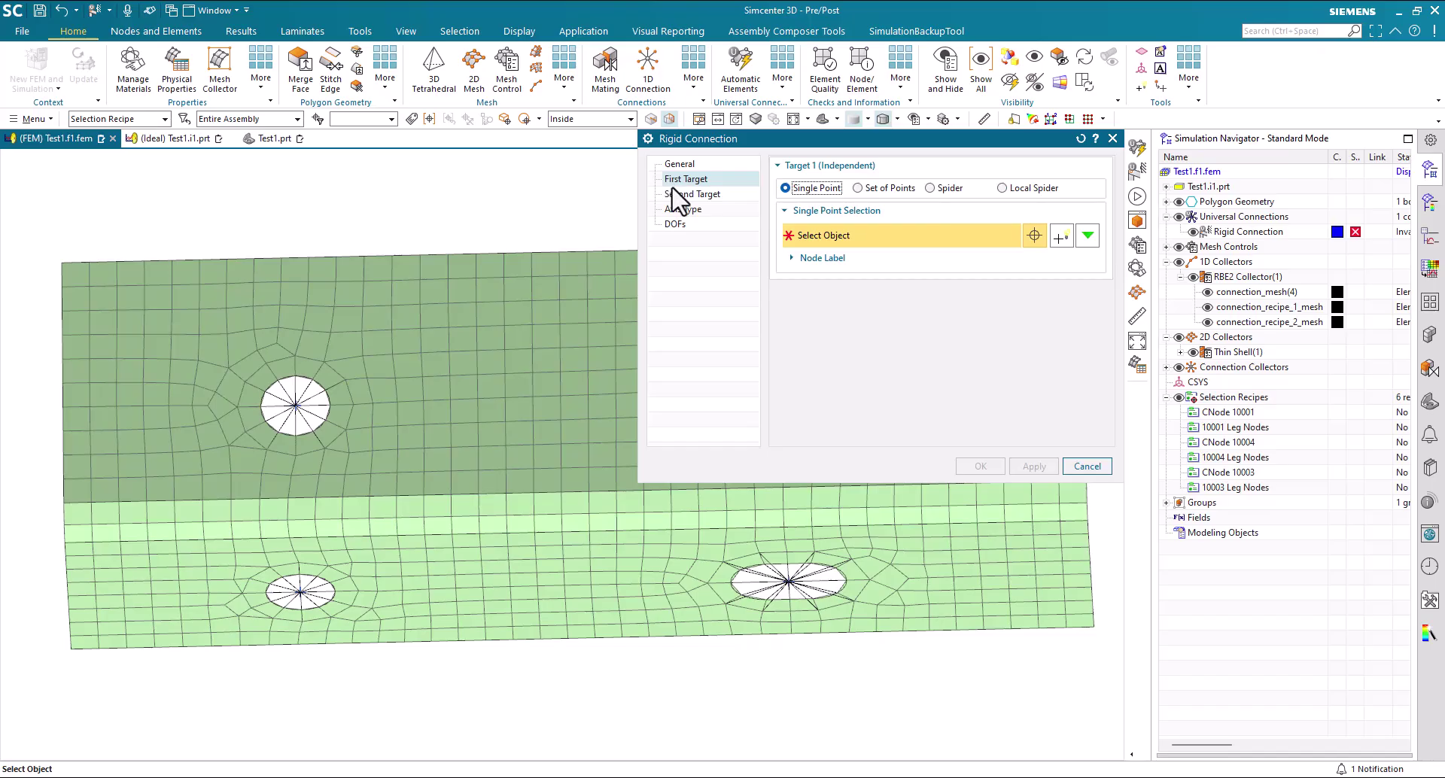
click(931, 189)
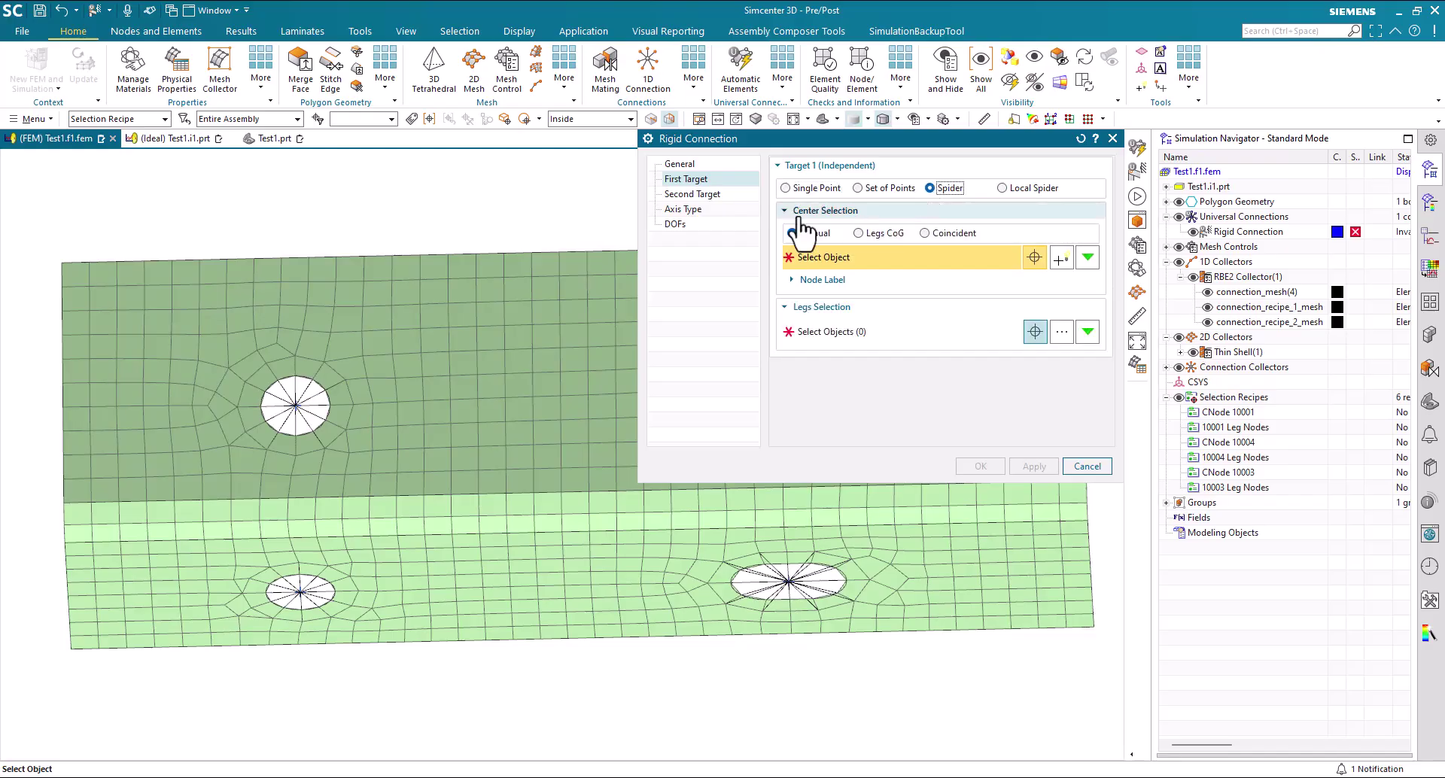
click(684, 195)
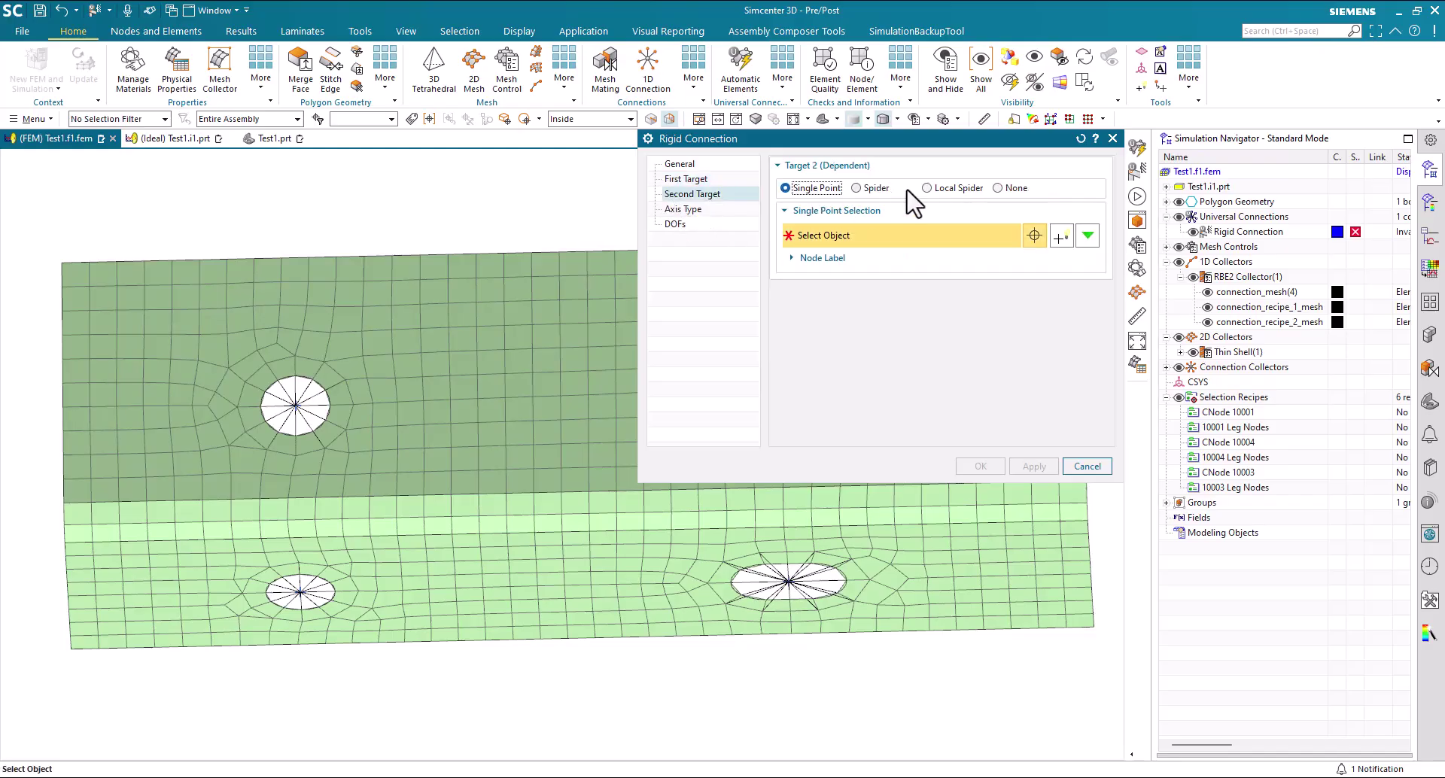
click(999, 189)
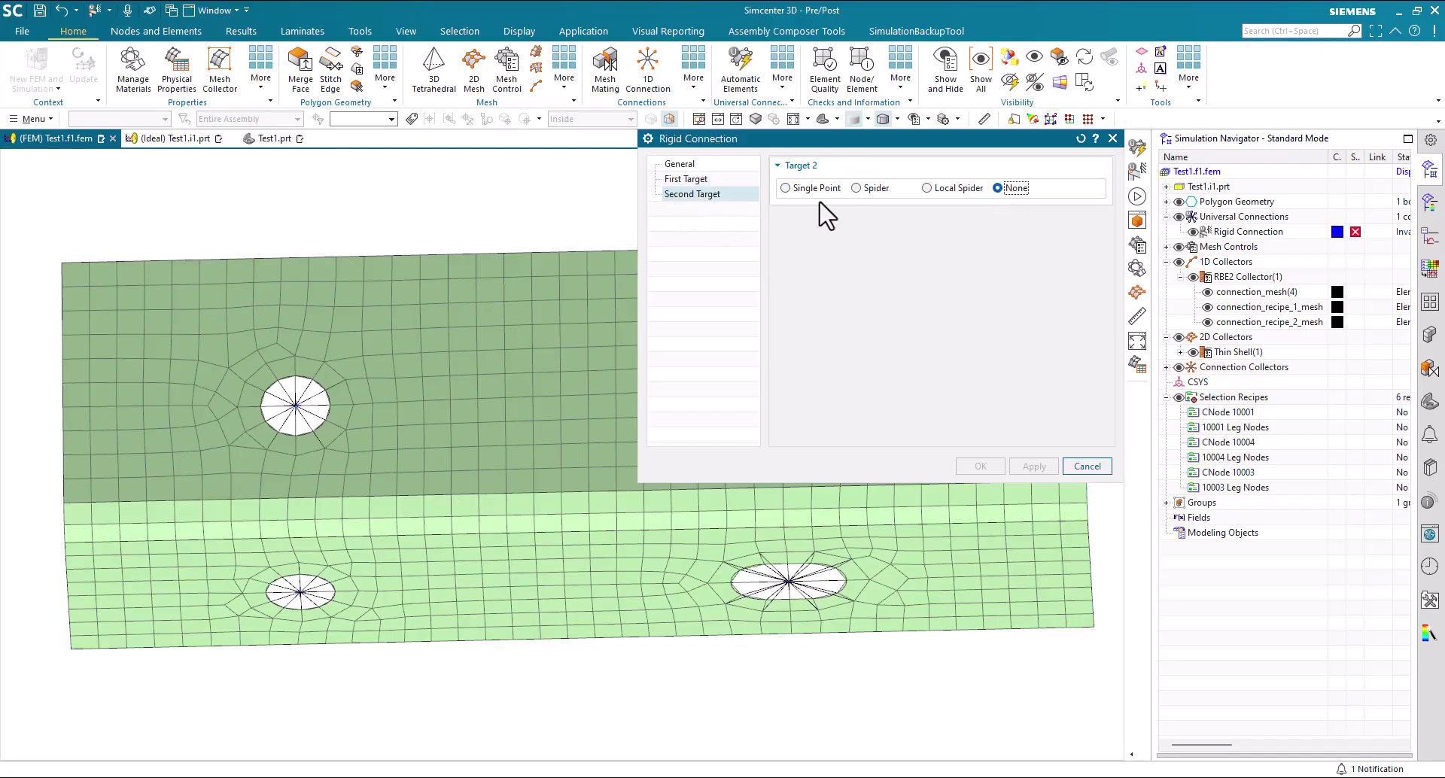
Use the CNode 10004 selection recipe as the manual center of the Rigid connection's first-target spider.
click(683, 179)
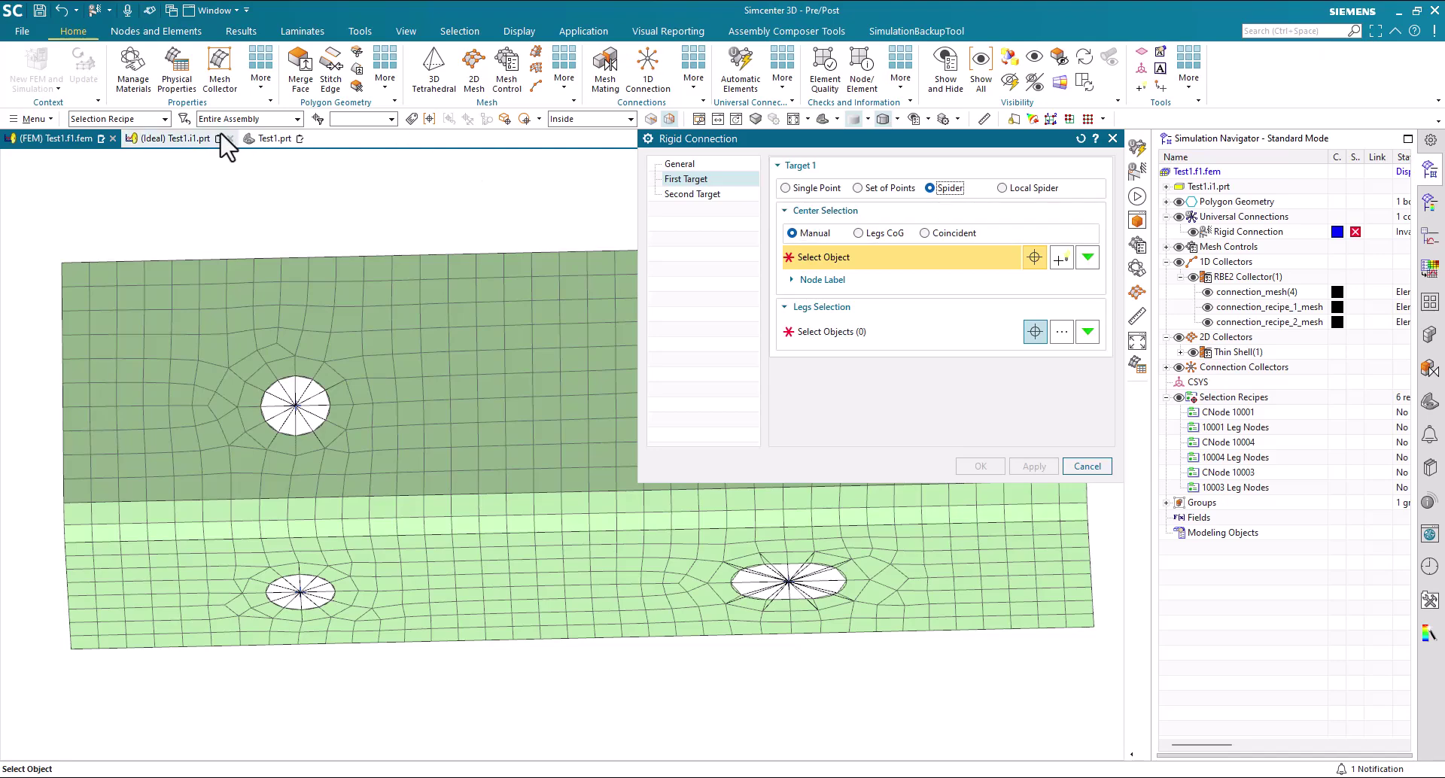
click(163, 119)
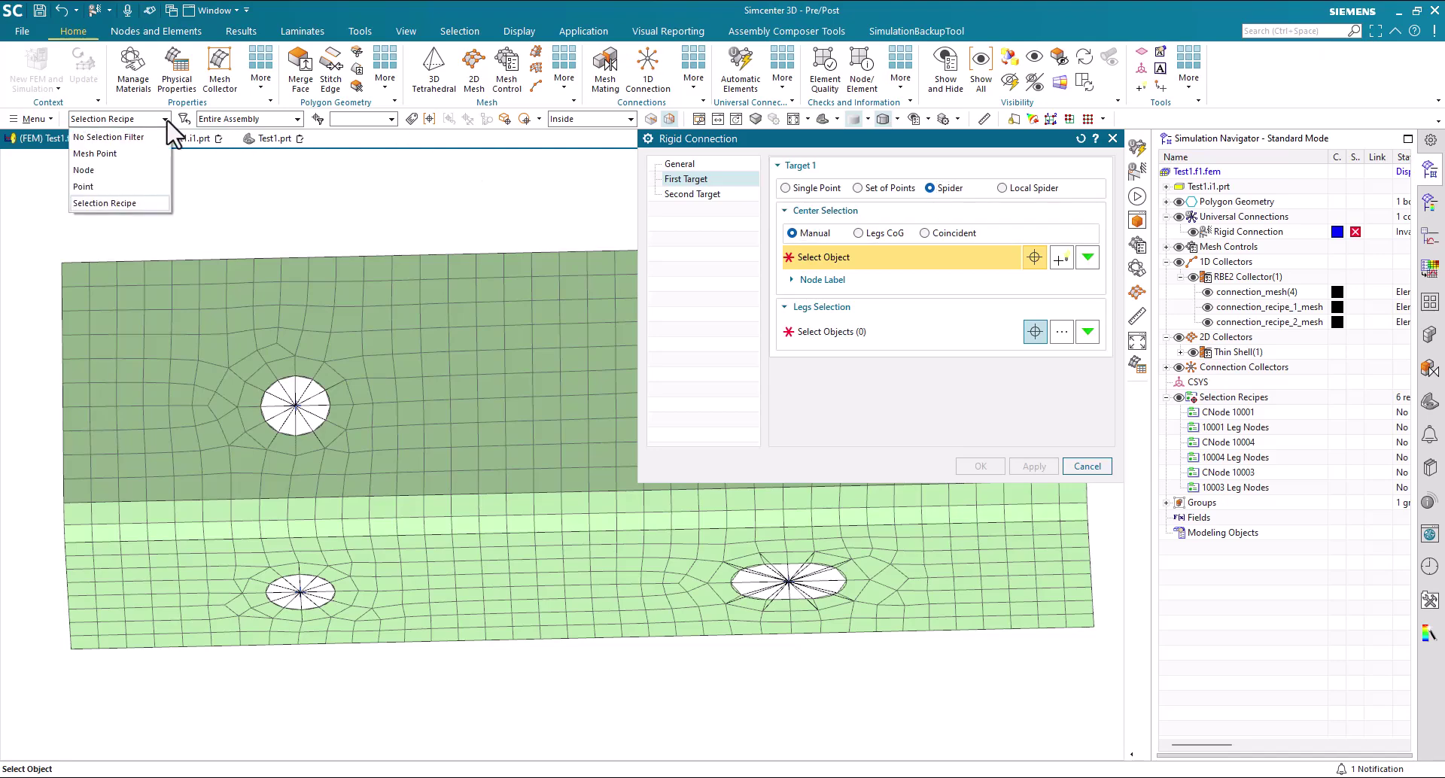
click(104, 204)
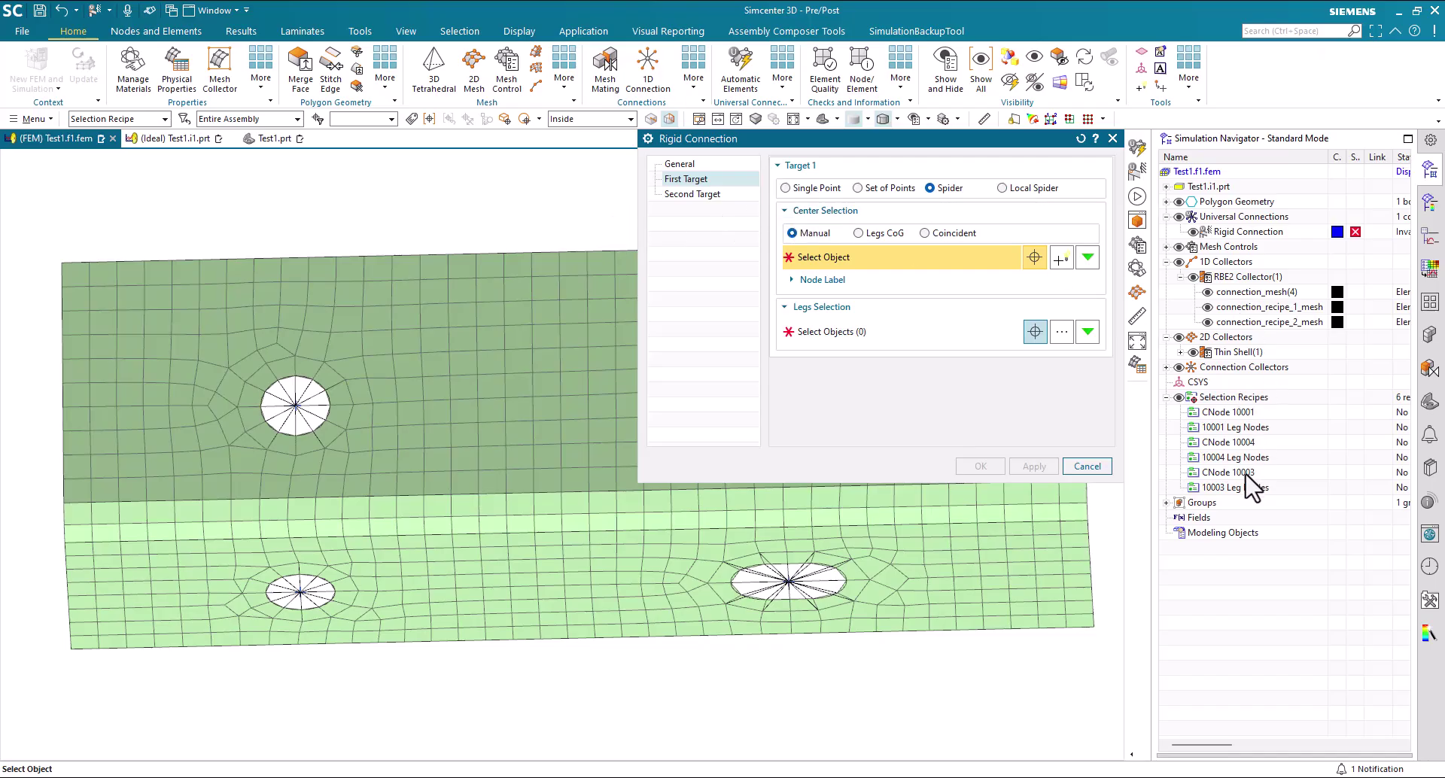
click(1243, 442)
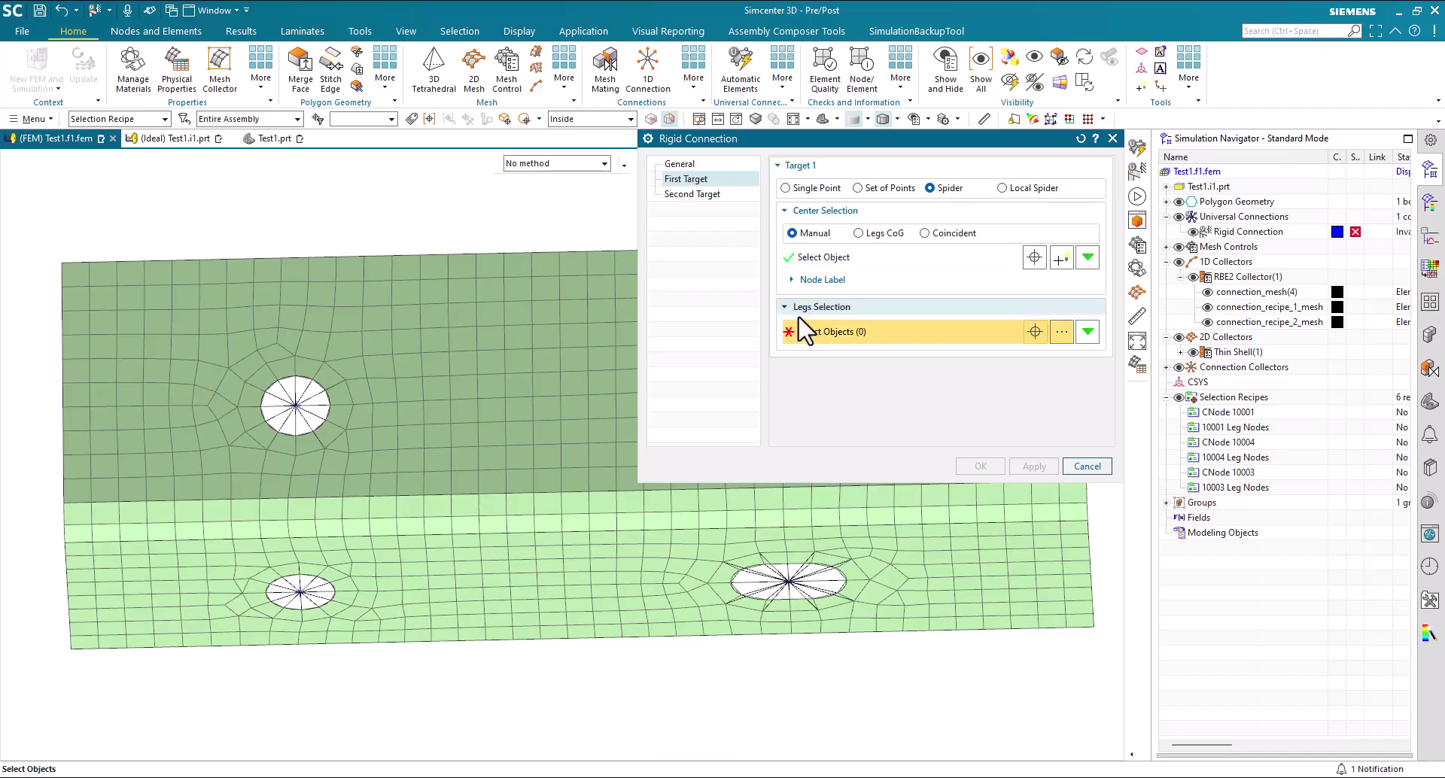
Use the 10004 Leg Nodes recipe for the spider's legs and create the Rigid connection at the upper flange's slot.
click(160, 119)
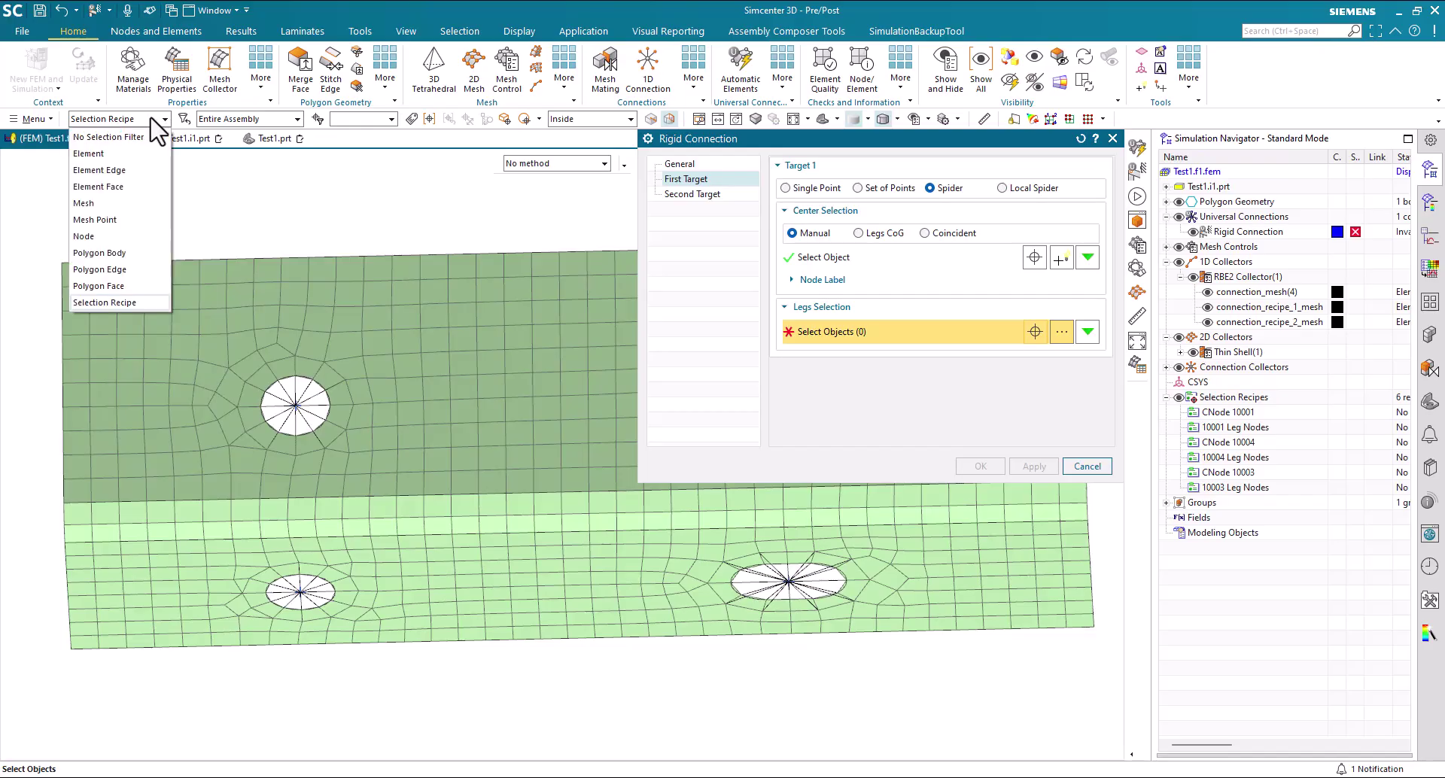
click(120, 304)
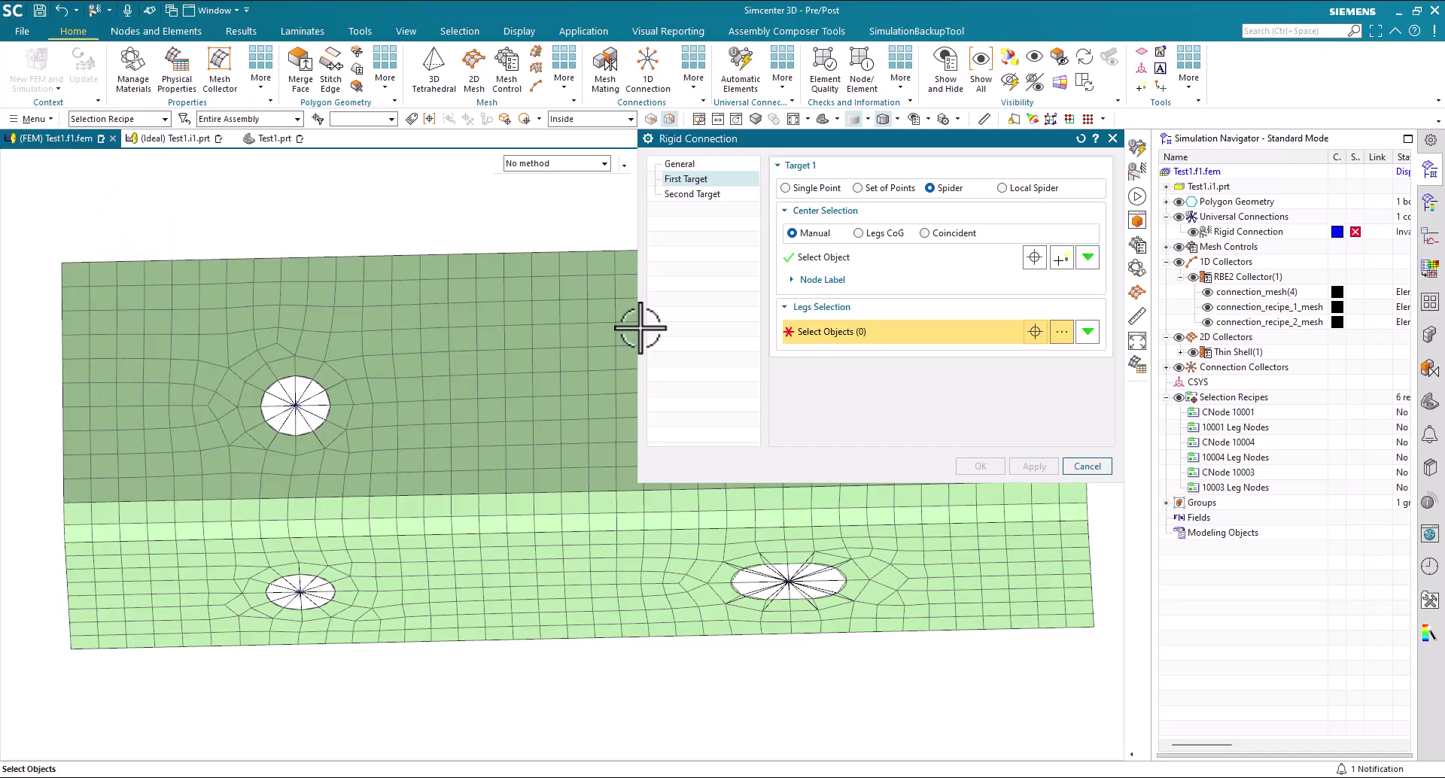
click(1246, 457)
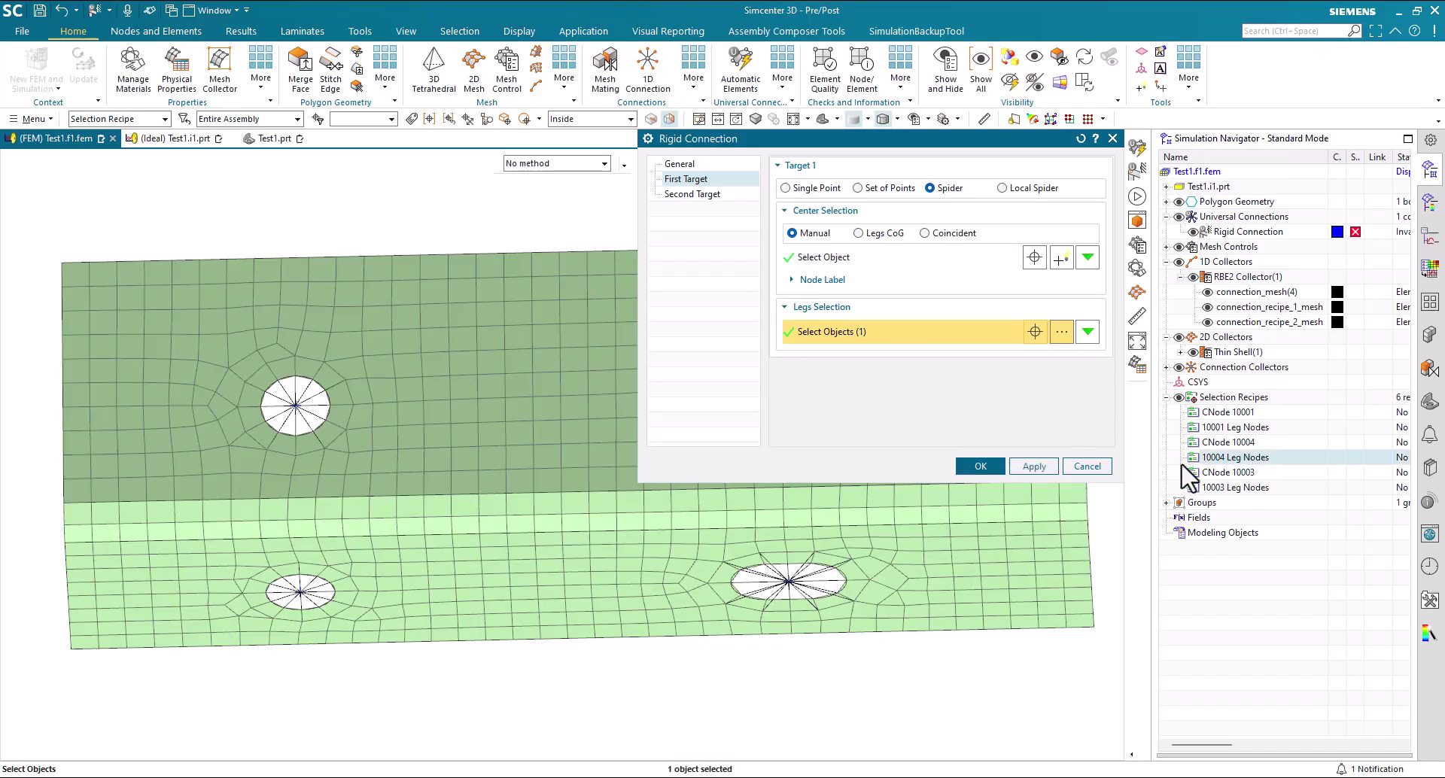
click(976, 467)
middle_drag(753, 388, 781, 407)
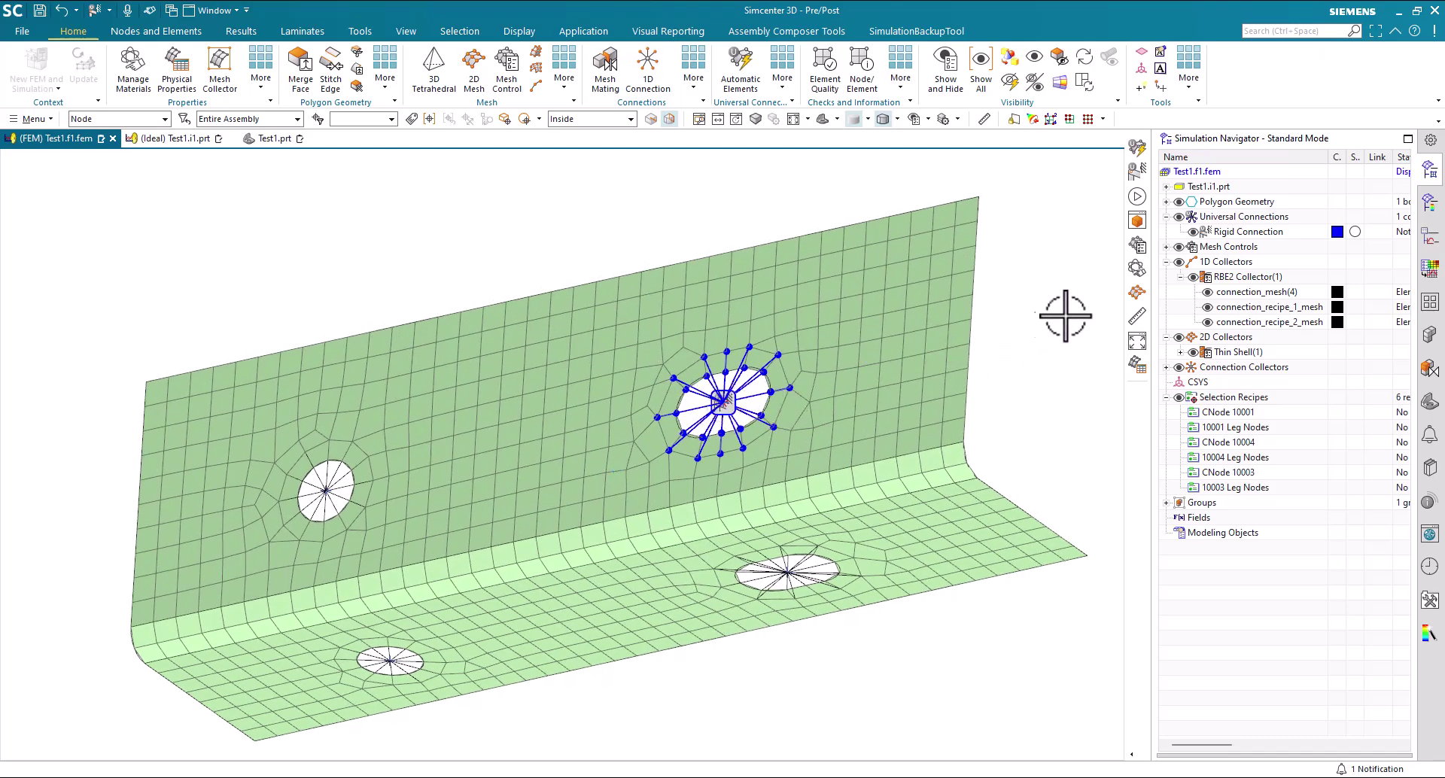
Generate automatic connection elements for the Rigid connection using the RBE2+RBE2 spider(s) type.
click(741, 67)
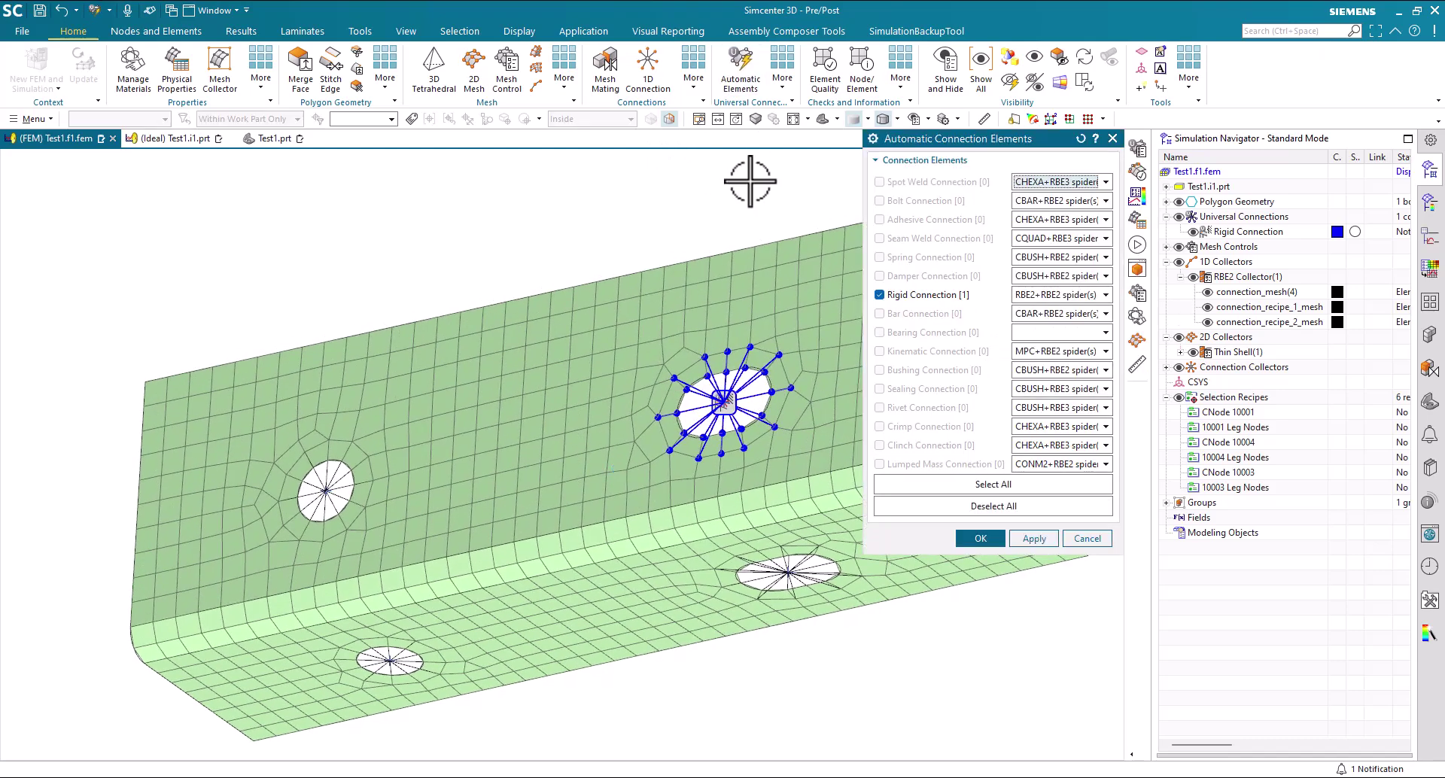
click(1032, 296)
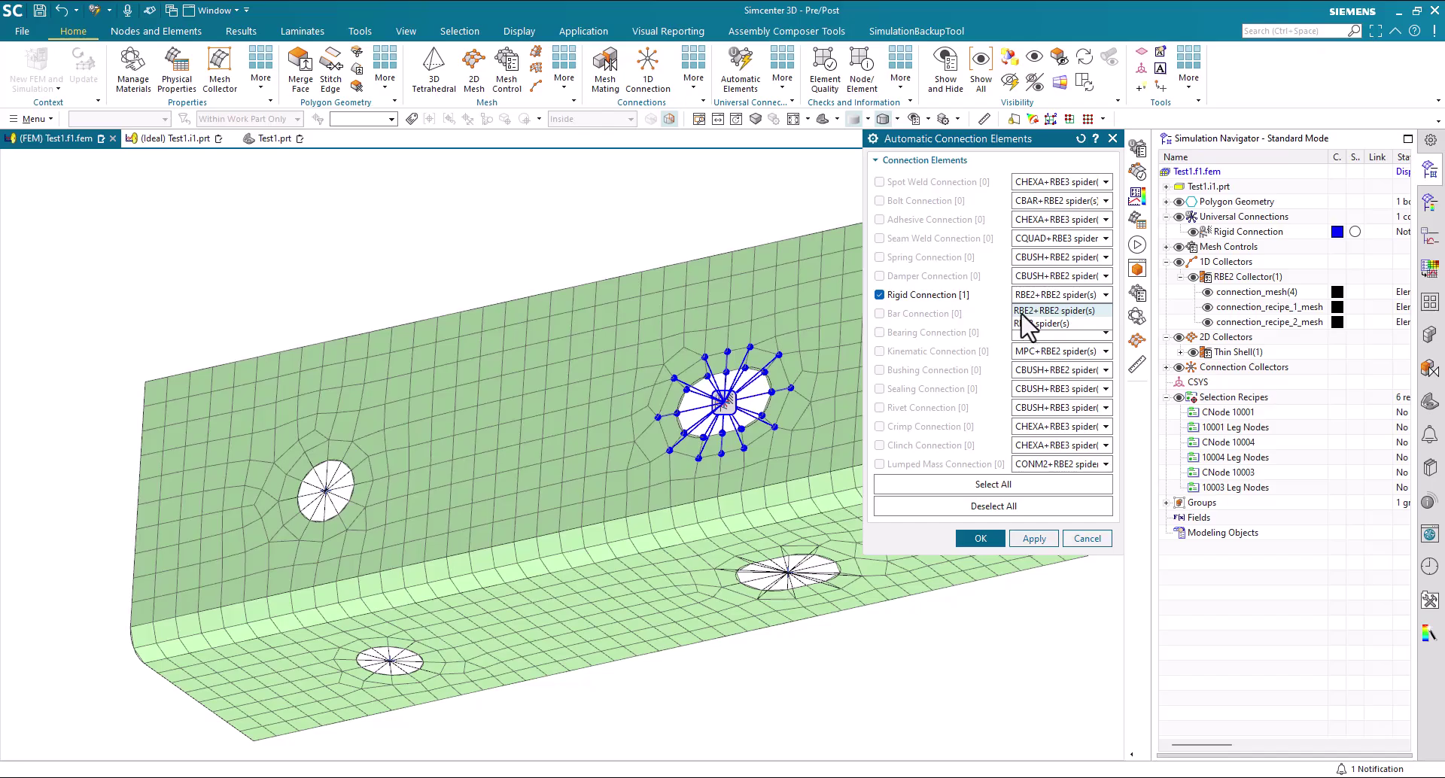
click(1022, 310)
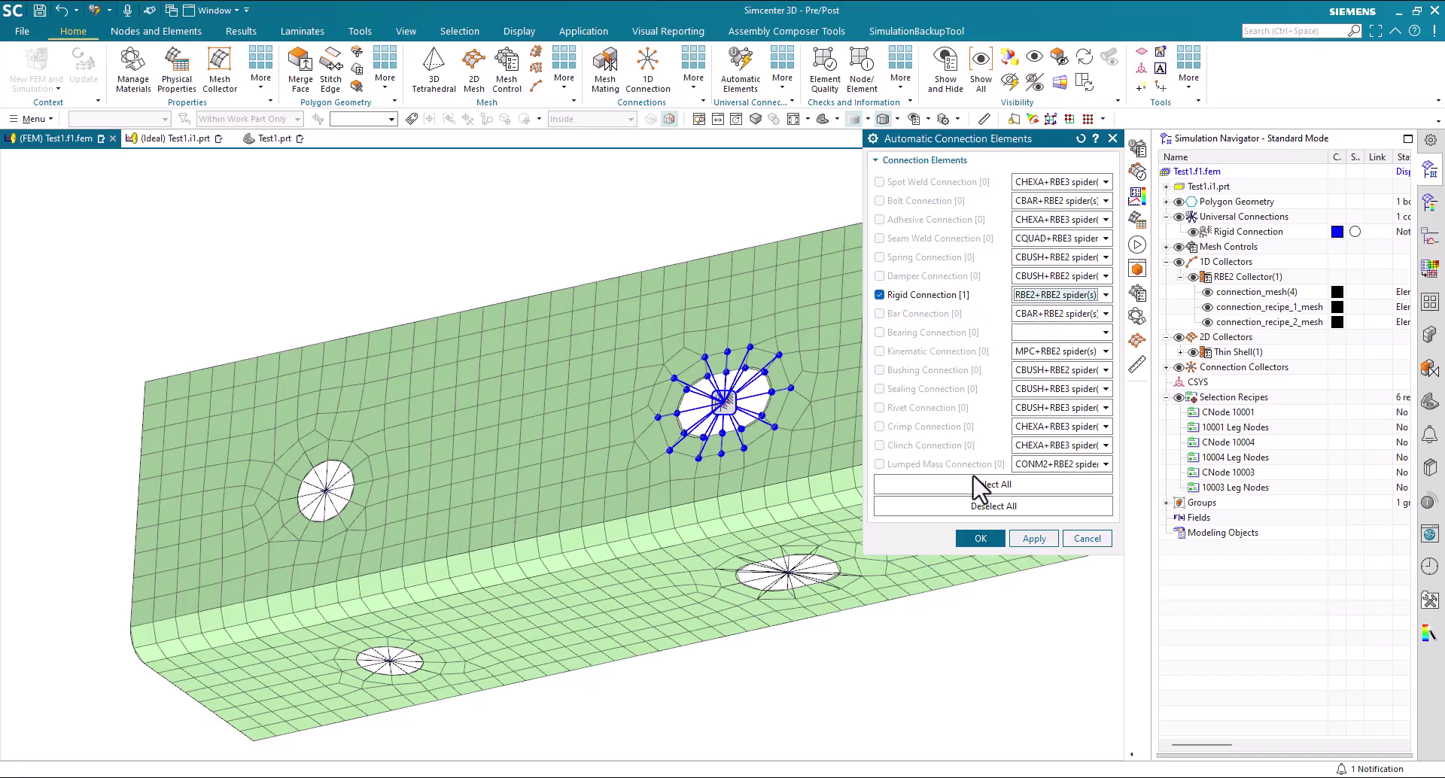
click(972, 537)
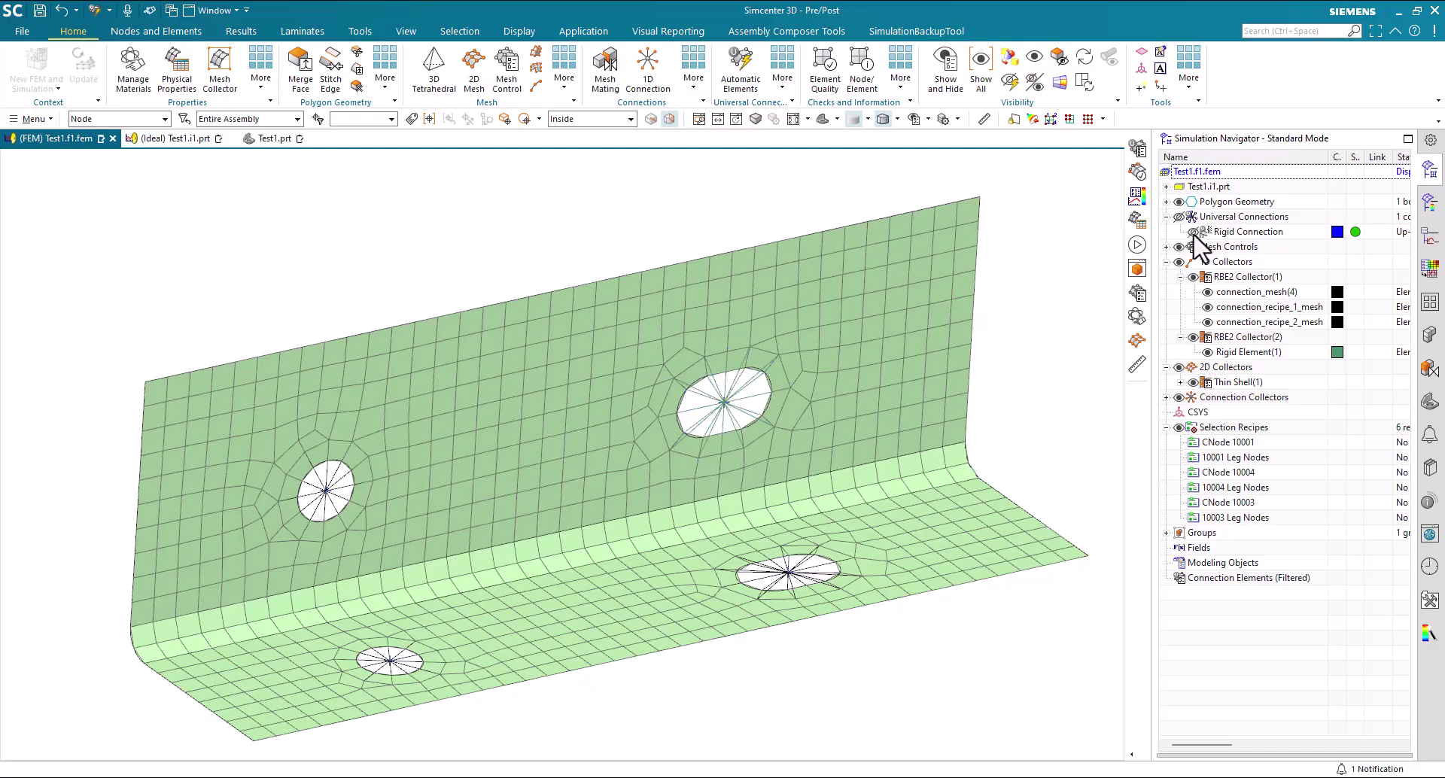
Highlight Rigid Element(1), connection_recipe_2_mesh and connection_recipe_1_mesh in turn to identify which hole each spider belongs to.
click(1246, 353)
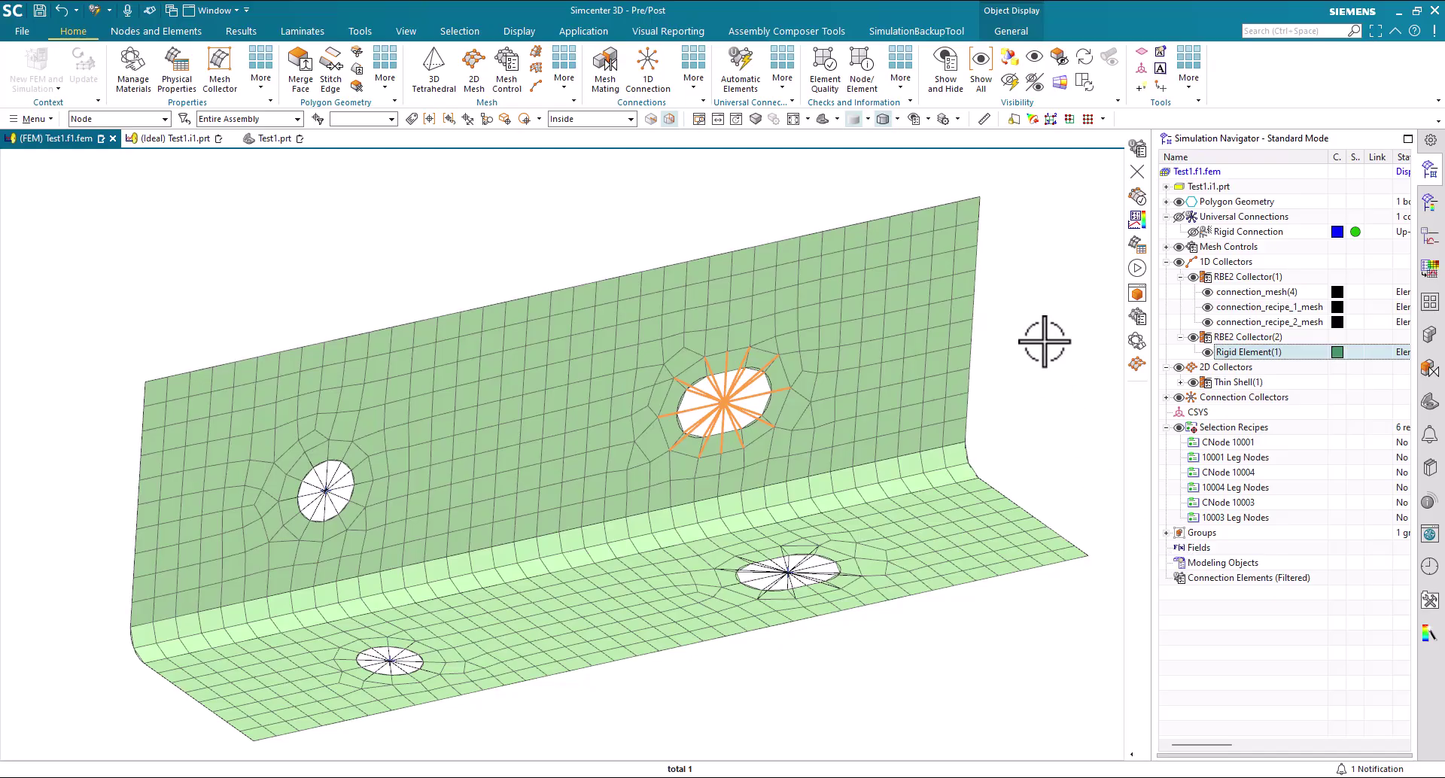
key(Escape)
middle_drag(1044, 342, 1040, 343)
click(1243, 353)
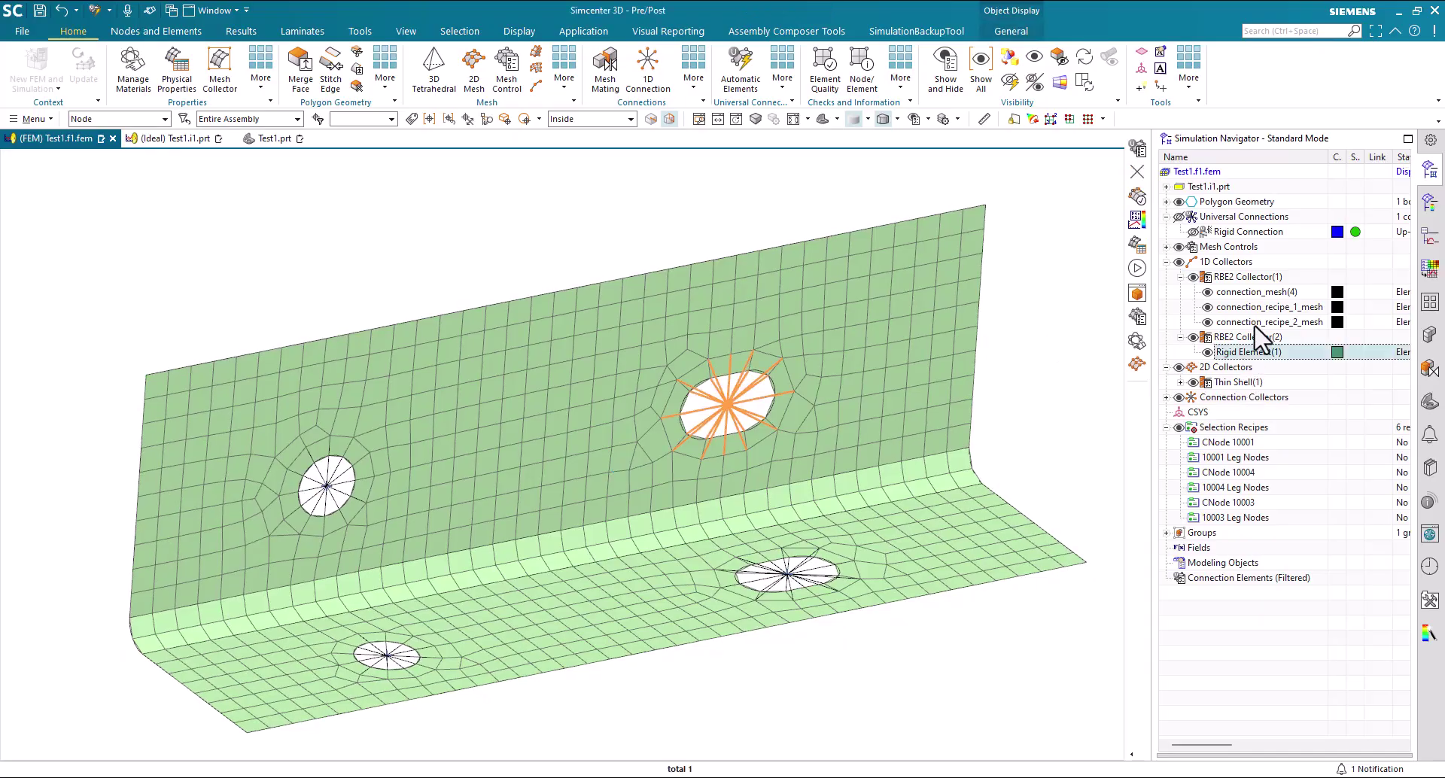
click(1254, 325)
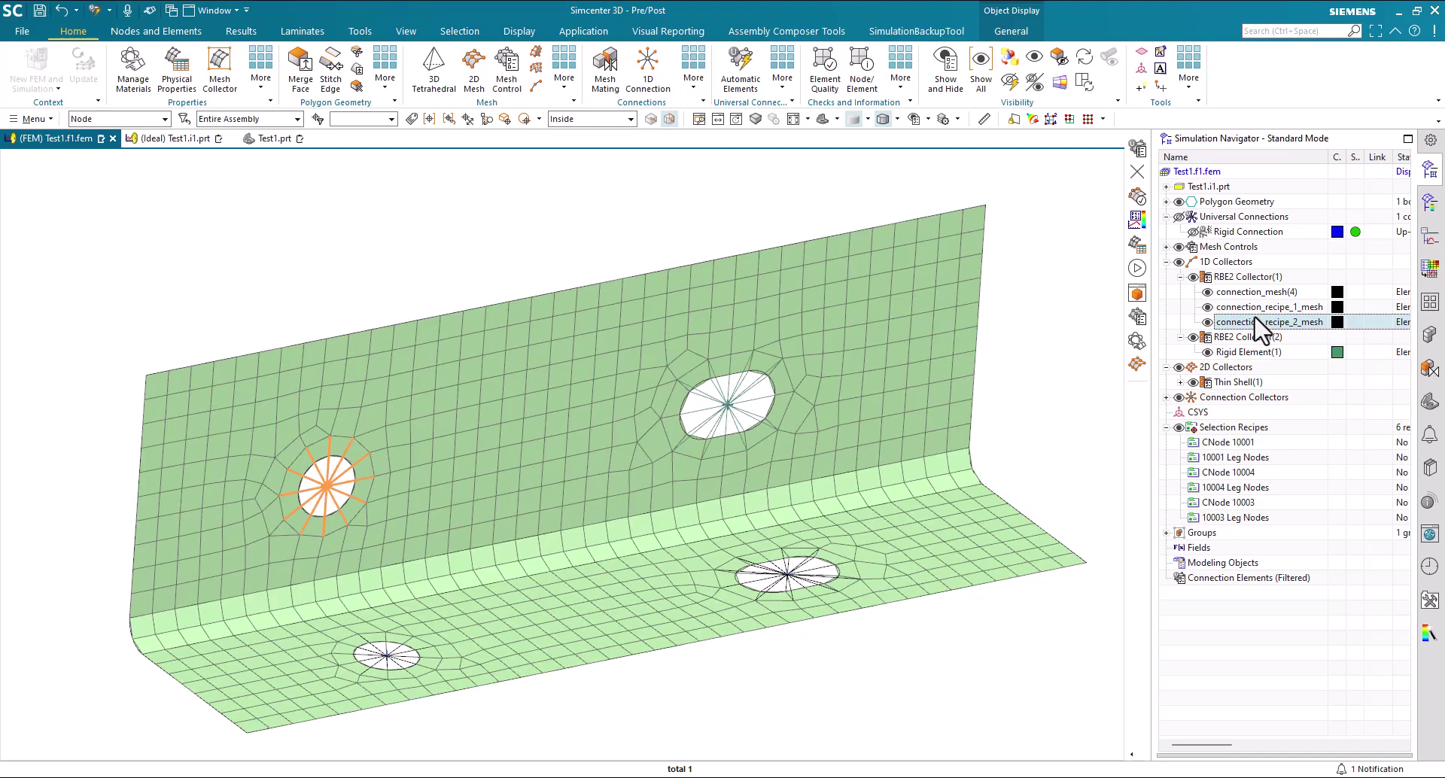
click(1250, 309)
middle_drag(1100, 342, 1071, 380)
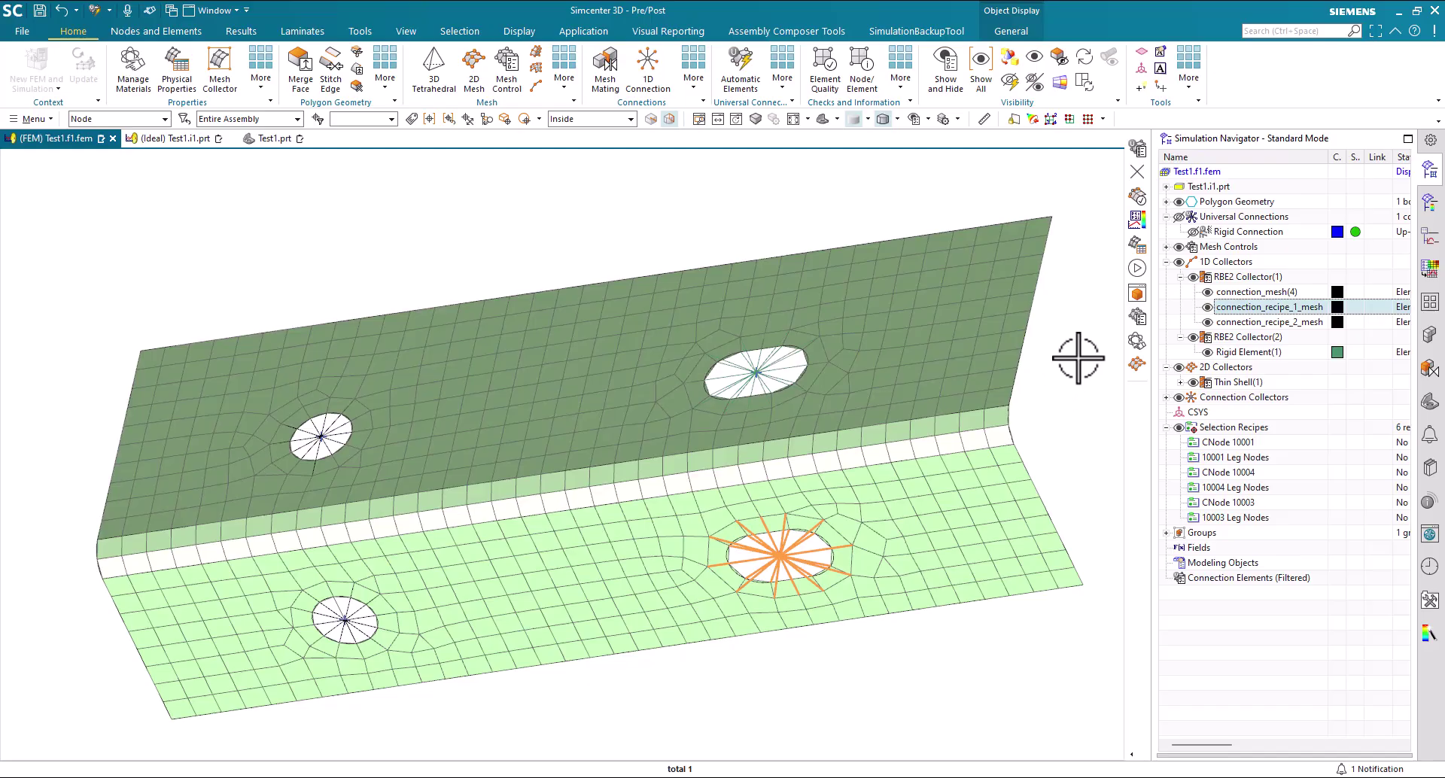
Open connection_recipe_1_mesh for editing, examine its source and target selections, and leave without changes.
right_click(1224, 307)
click(1238, 318)
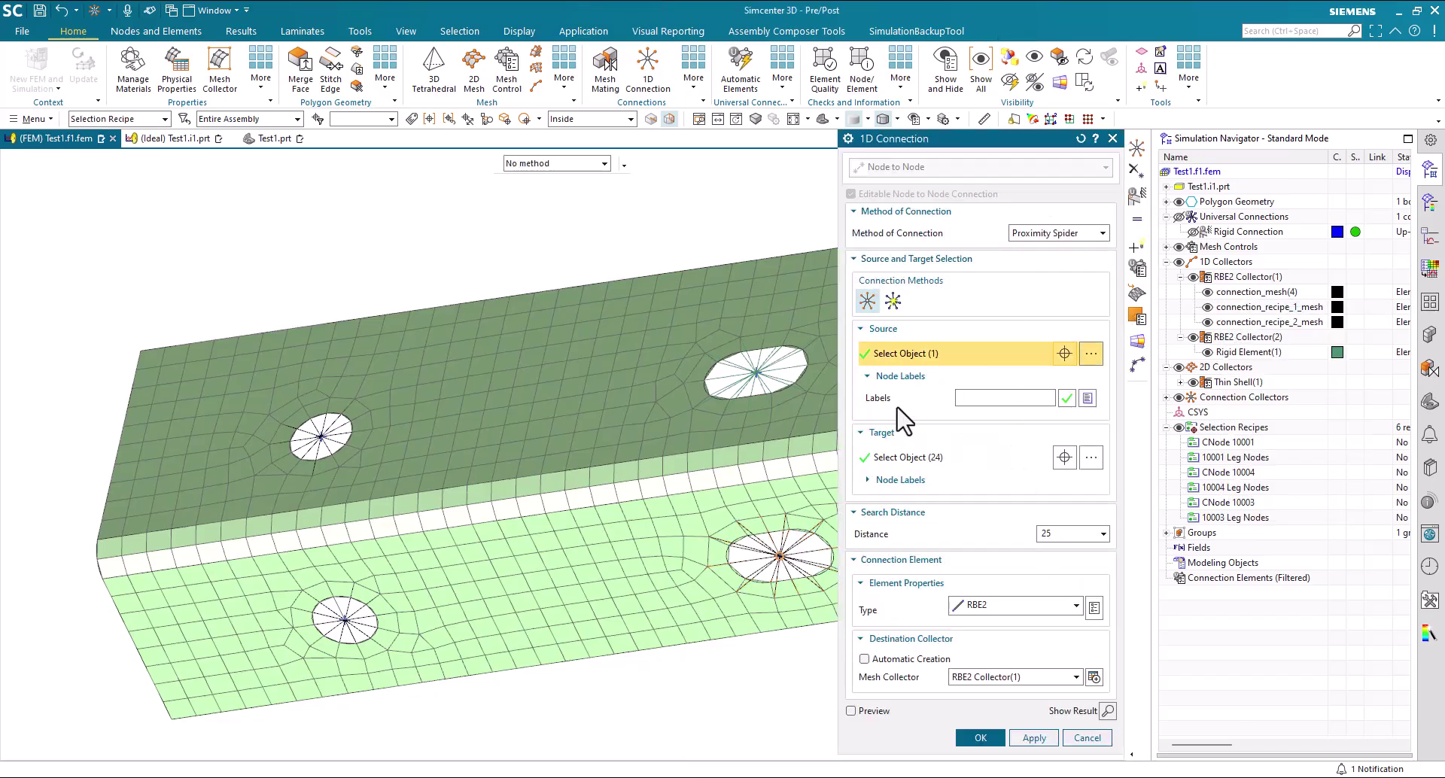
click(907, 459)
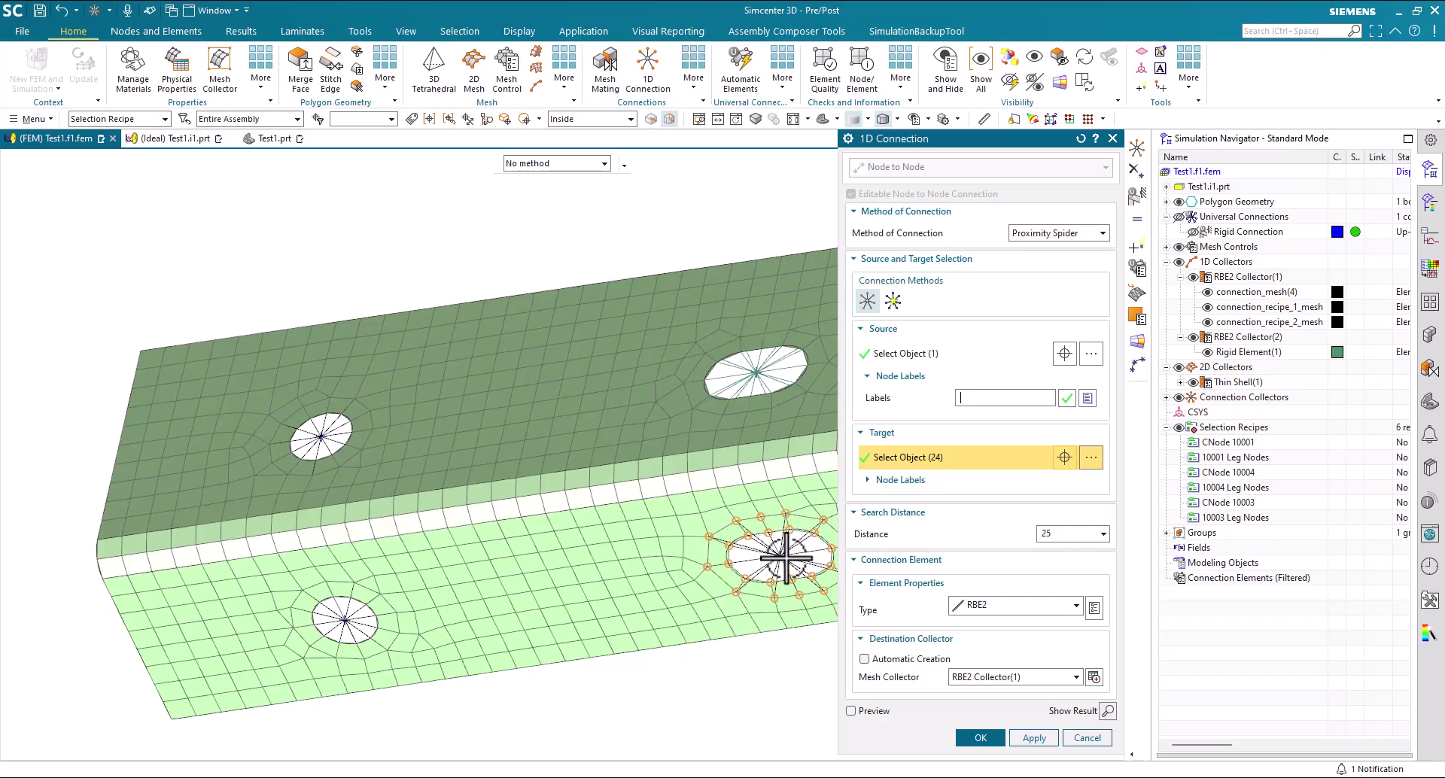
click(1087, 738)
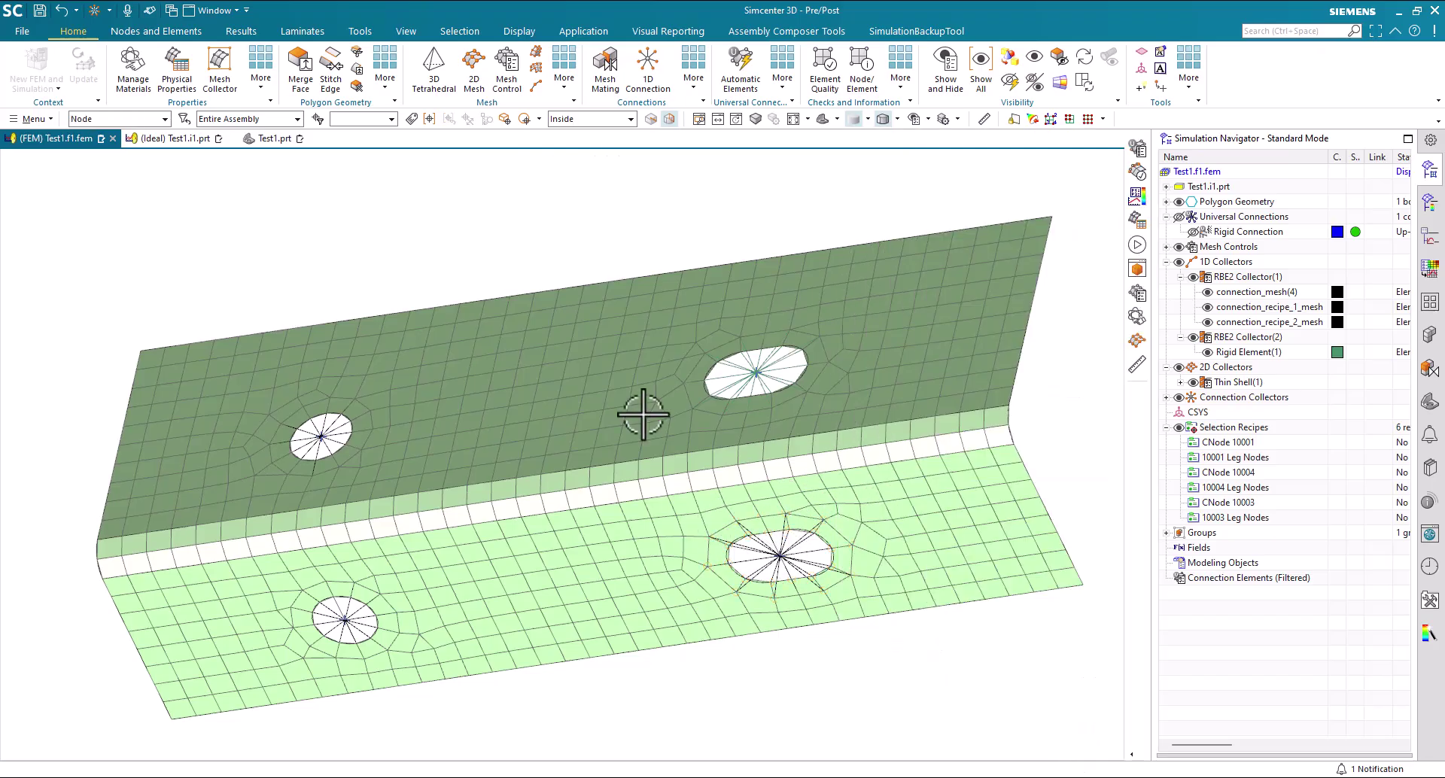
Highlight connection_mesh(4) and check which editing options are available for this manually created spider.
click(1243, 295)
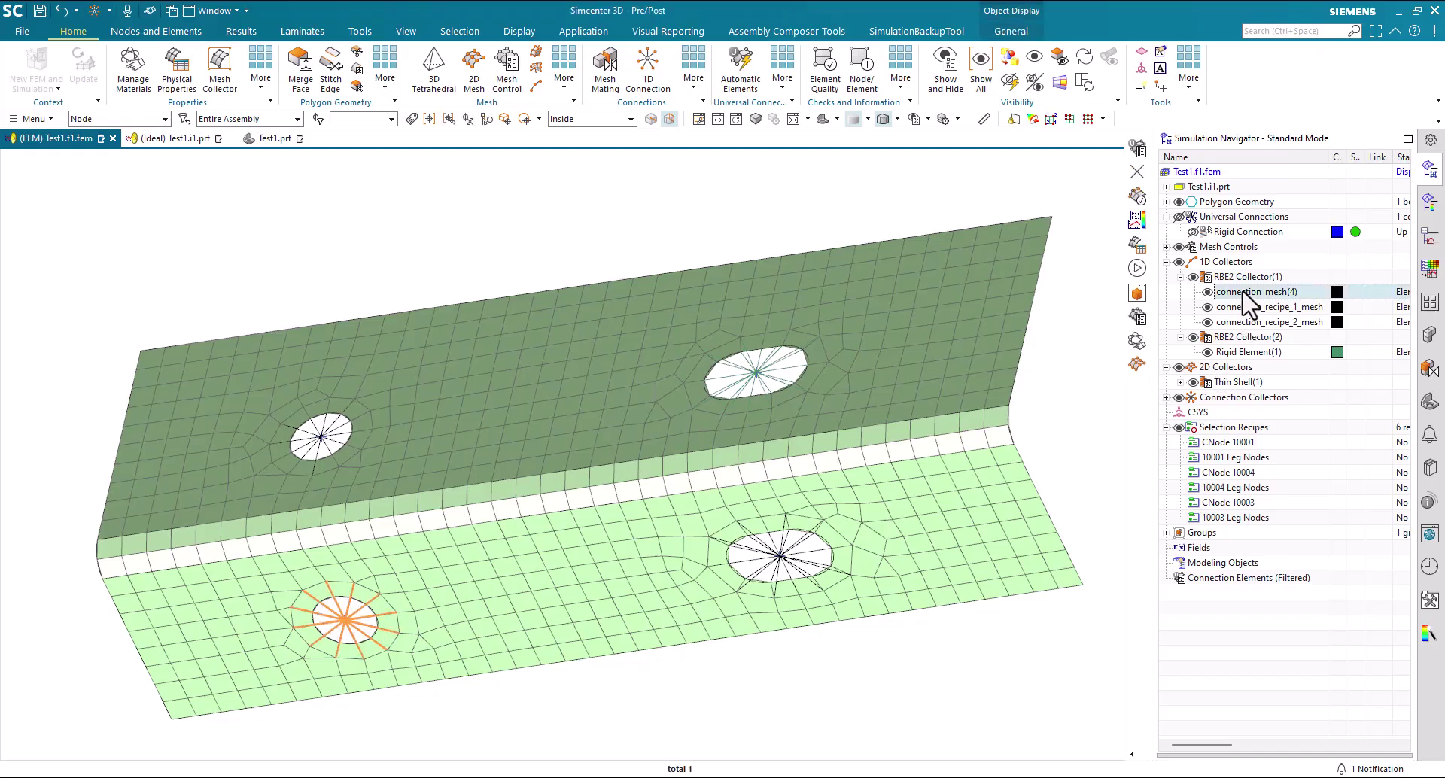
right_click(1245, 301)
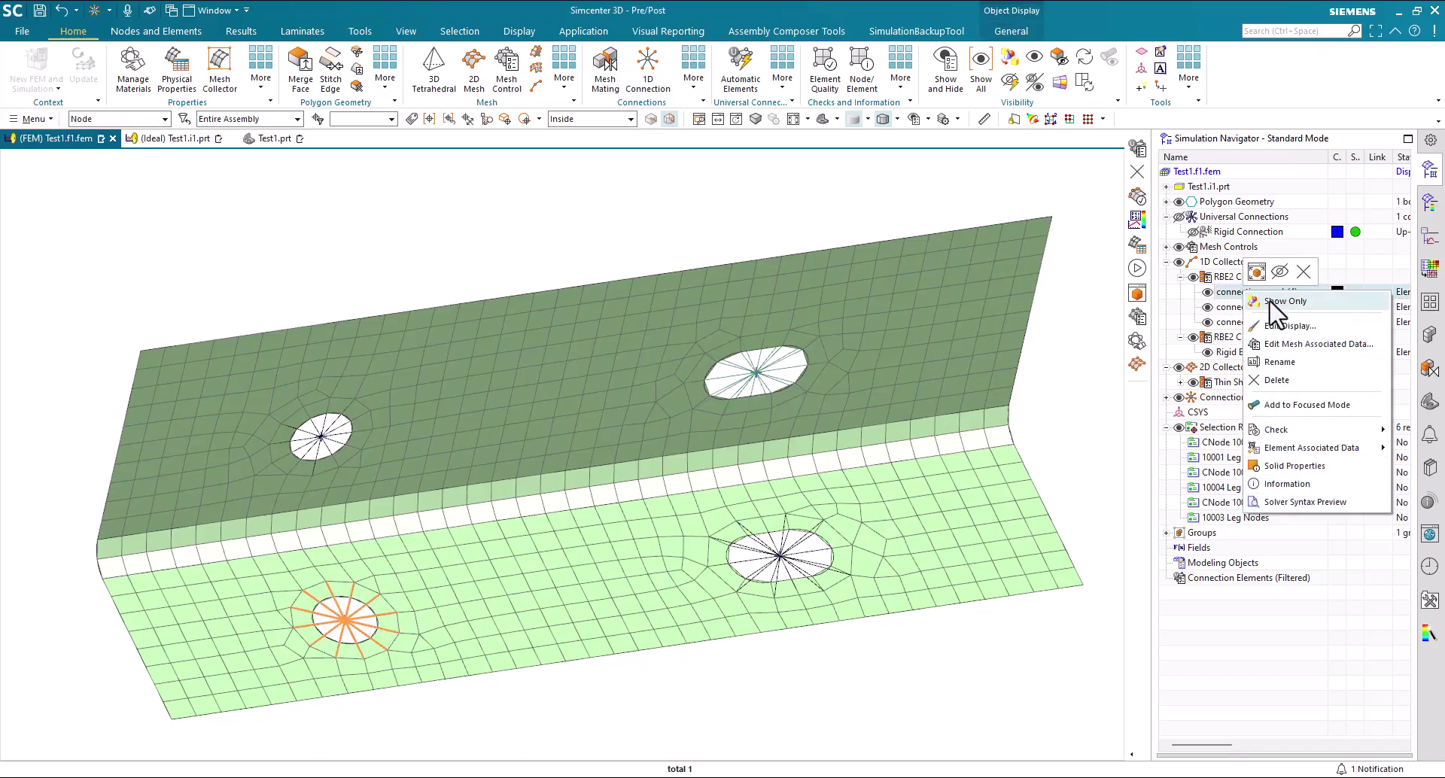
click(1219, 662)
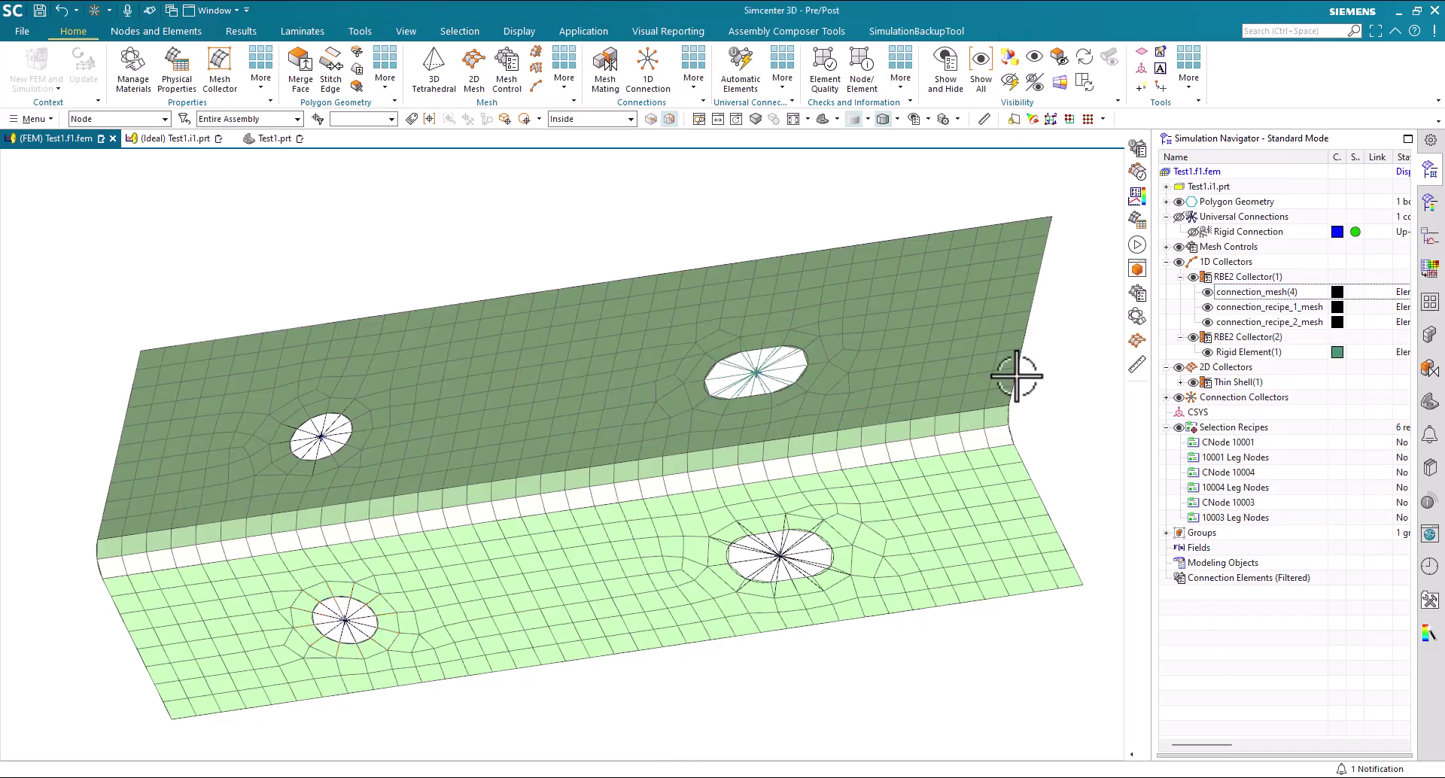
middle_drag(1075, 352, 1096, 333)
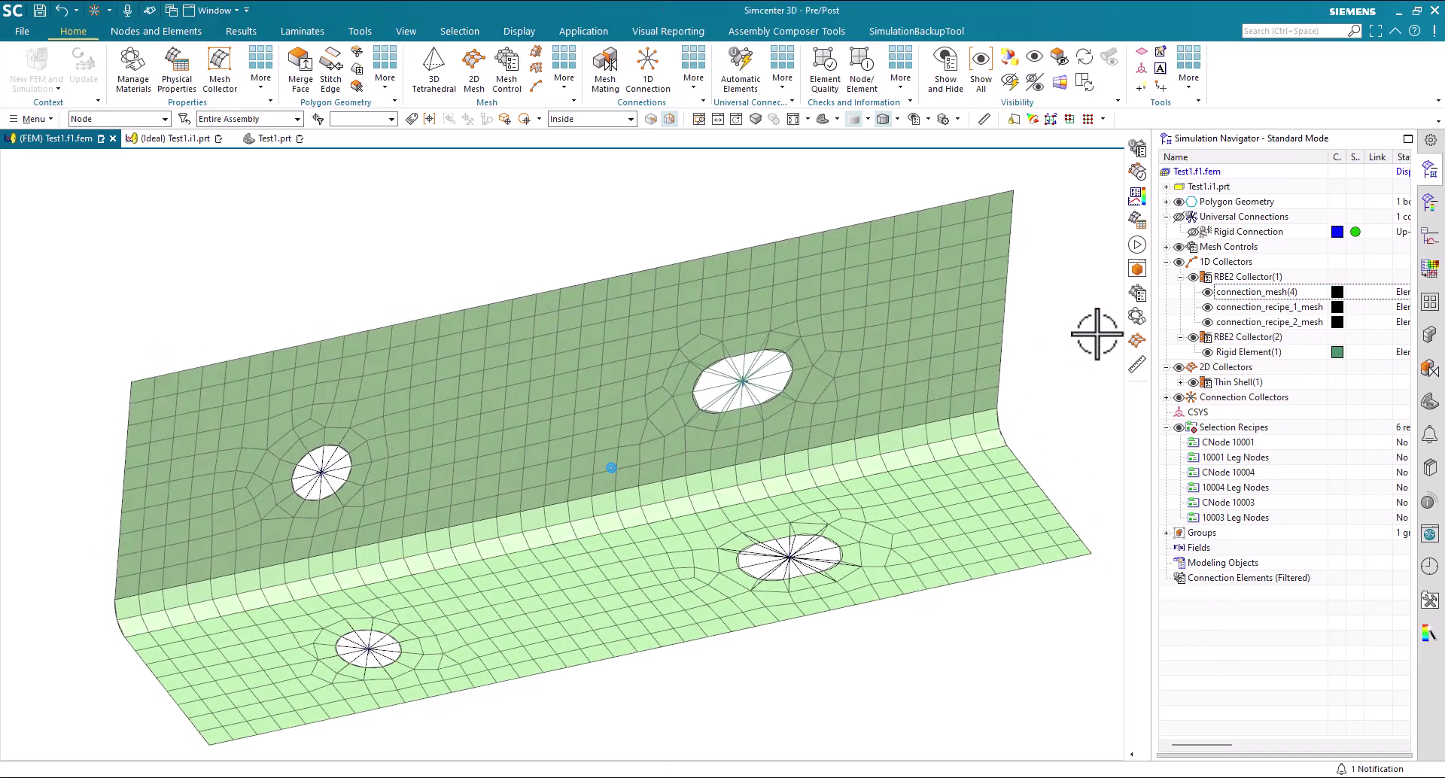
Unsuppress the Move Face (8) feature in Test1.prt, and check the idealized part Test1.i1.prt and its model history.
click(254, 145)
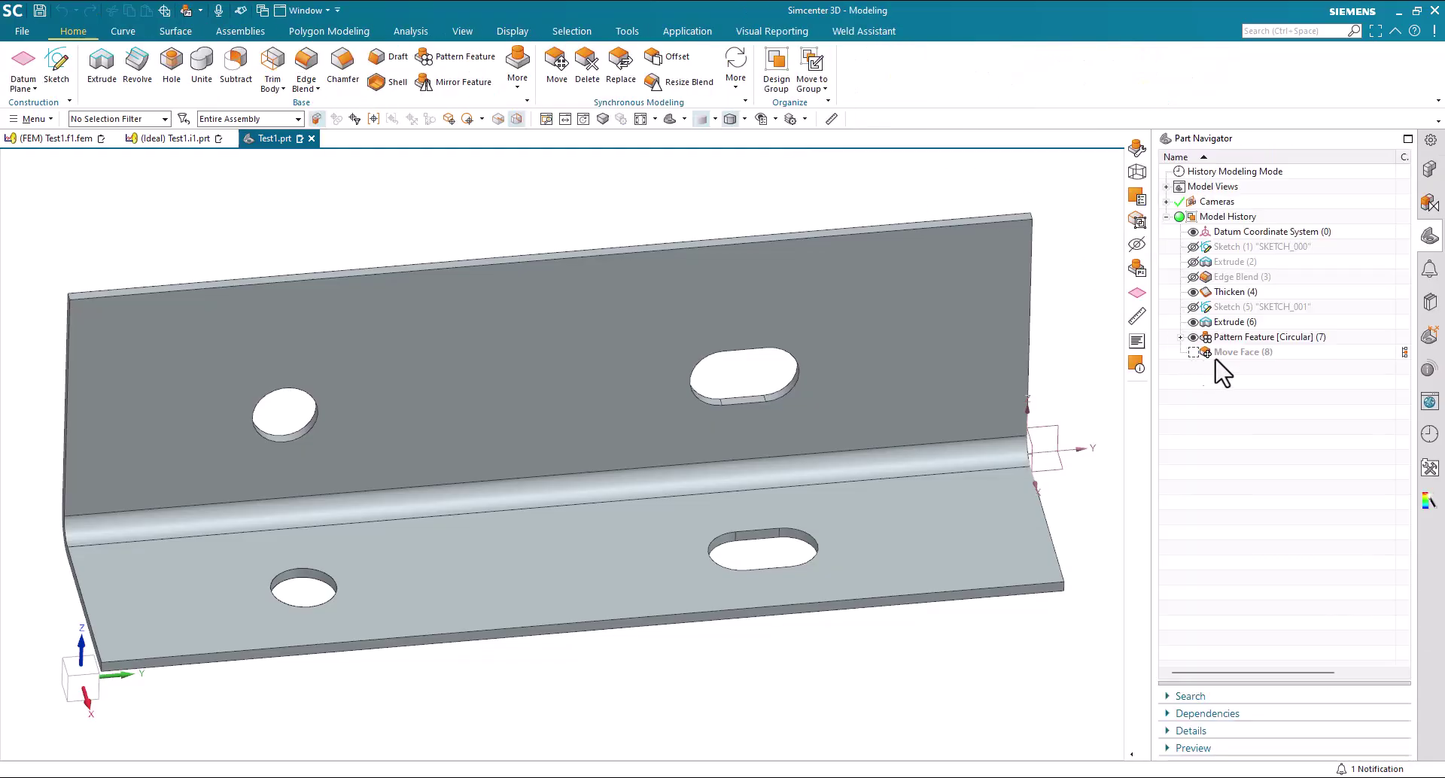
click(1241, 355)
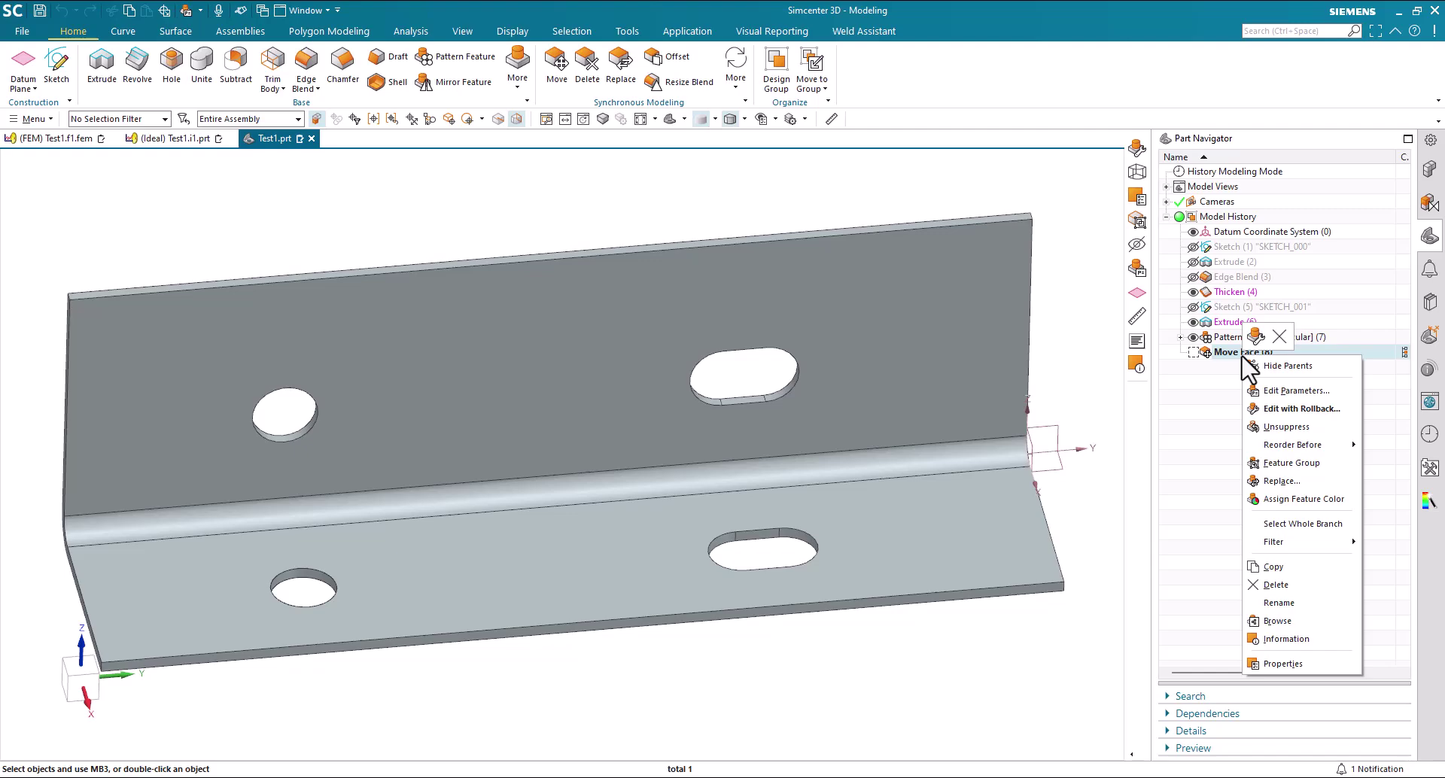
click(1273, 427)
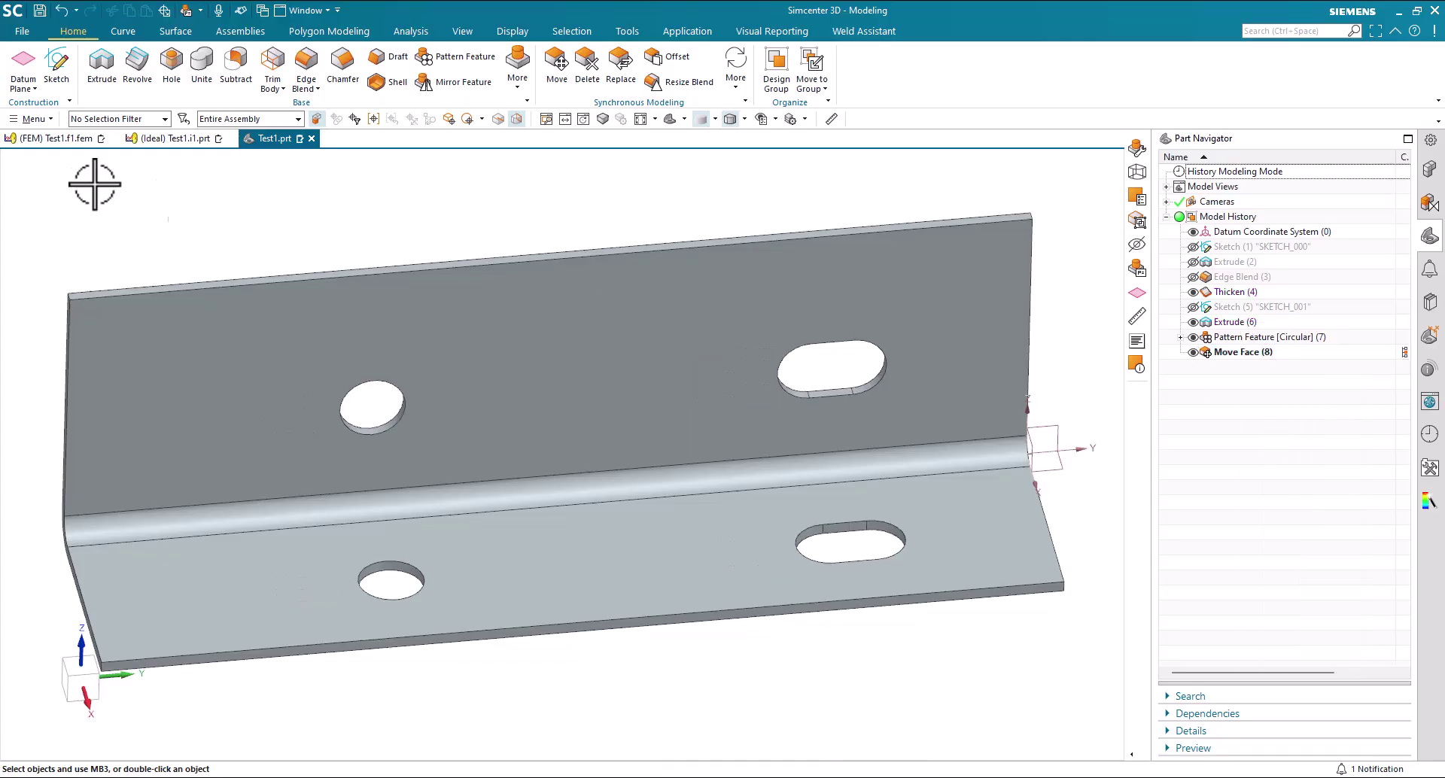
click(177, 140)
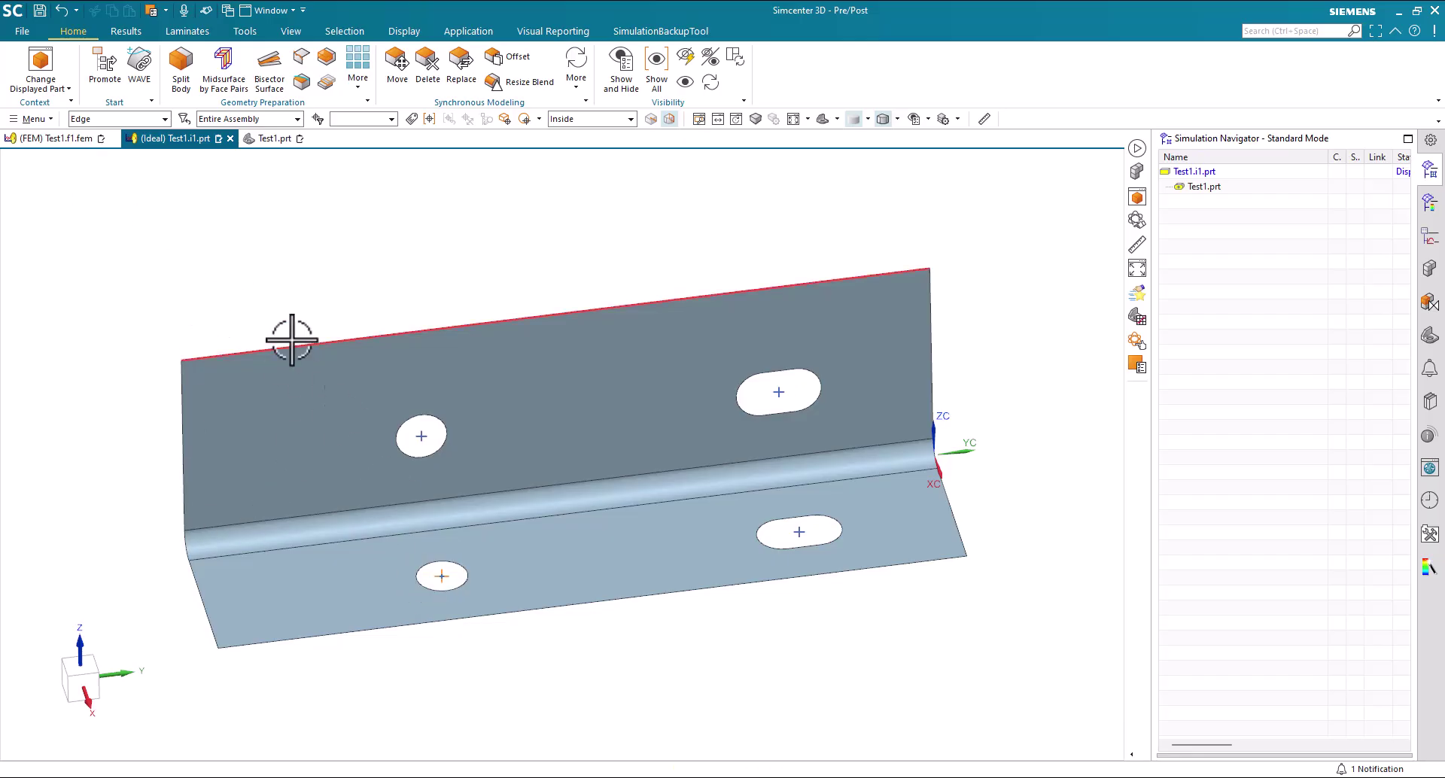
click(1429, 336)
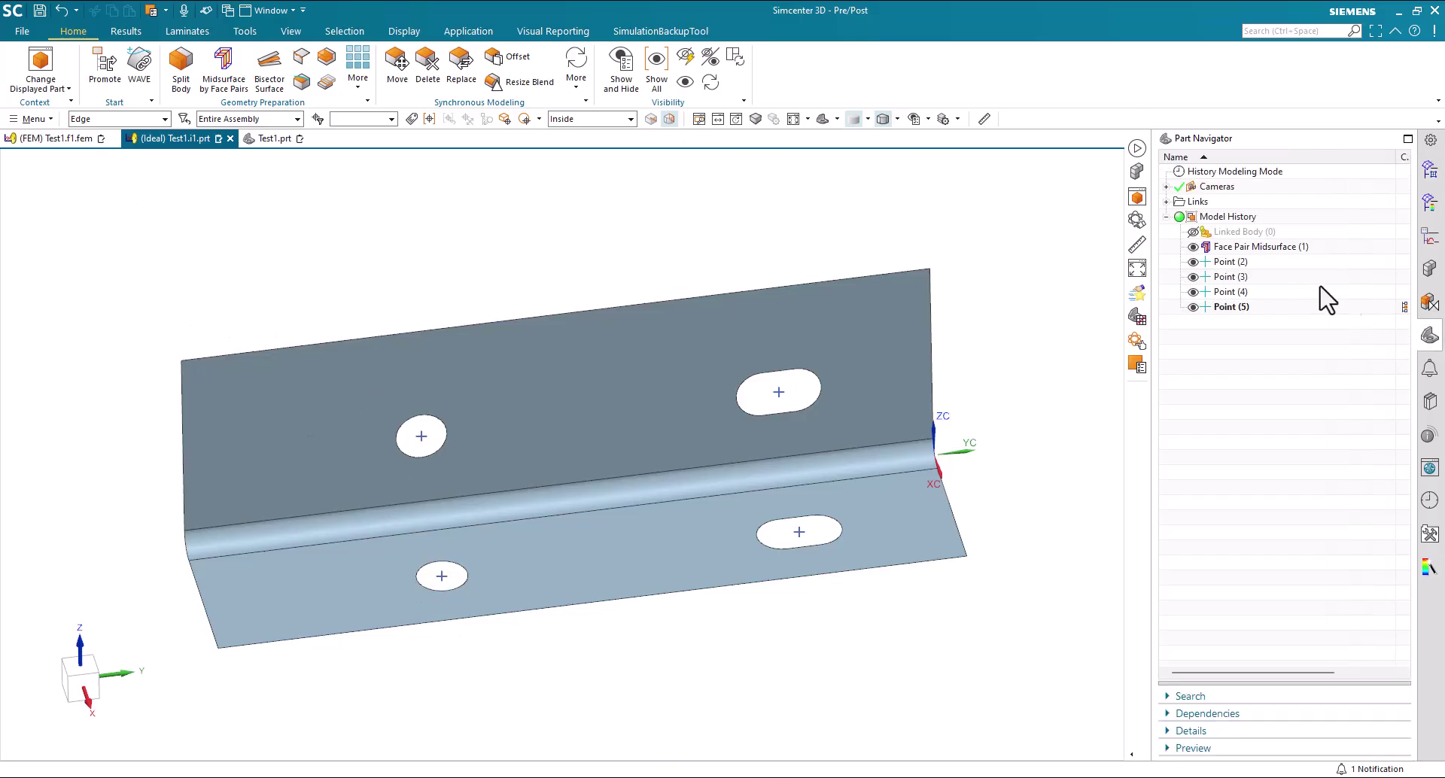
Return to Test1.f1.fem, update the FEM to the moved holes without viewing the log, and inspect the spiders.
click(54, 139)
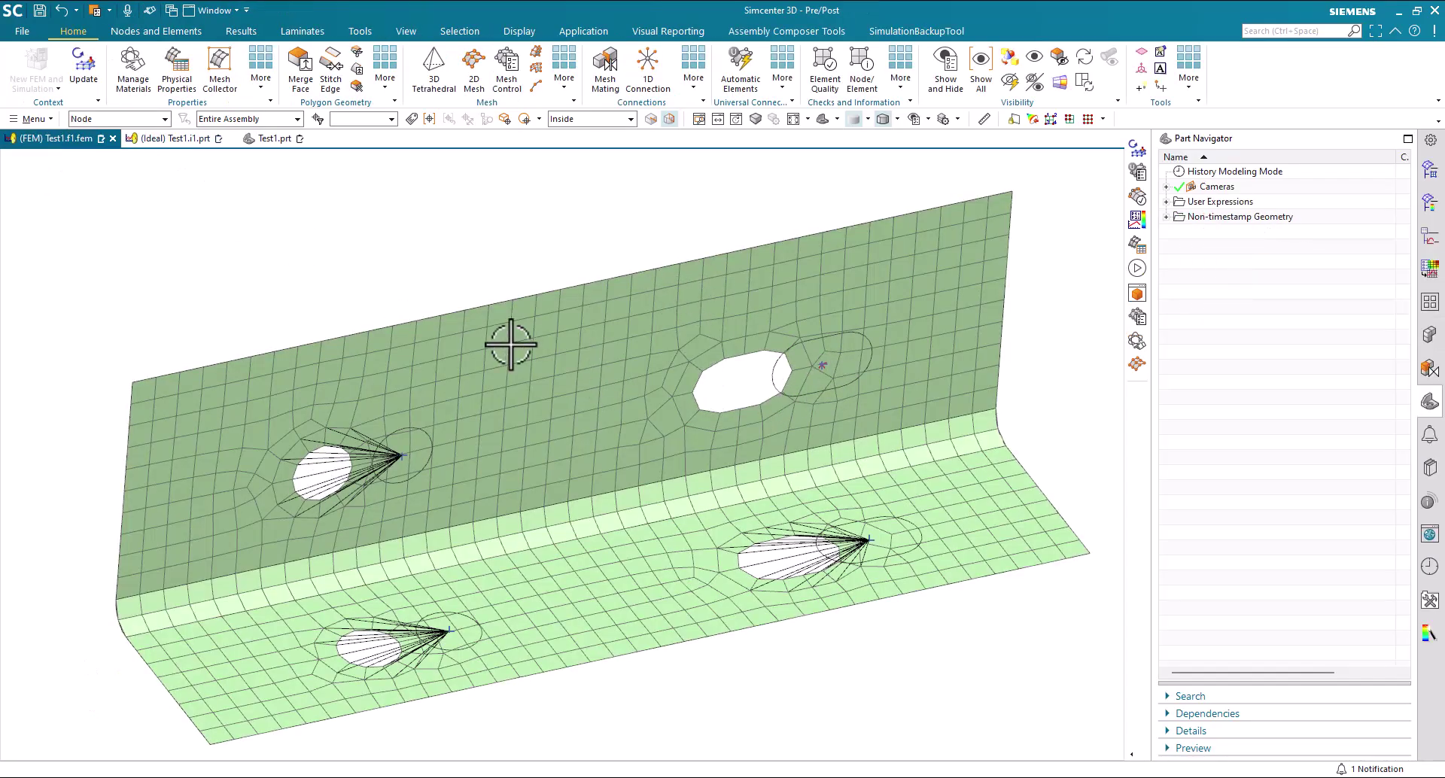
middle_drag(468, 275, 382, 258)
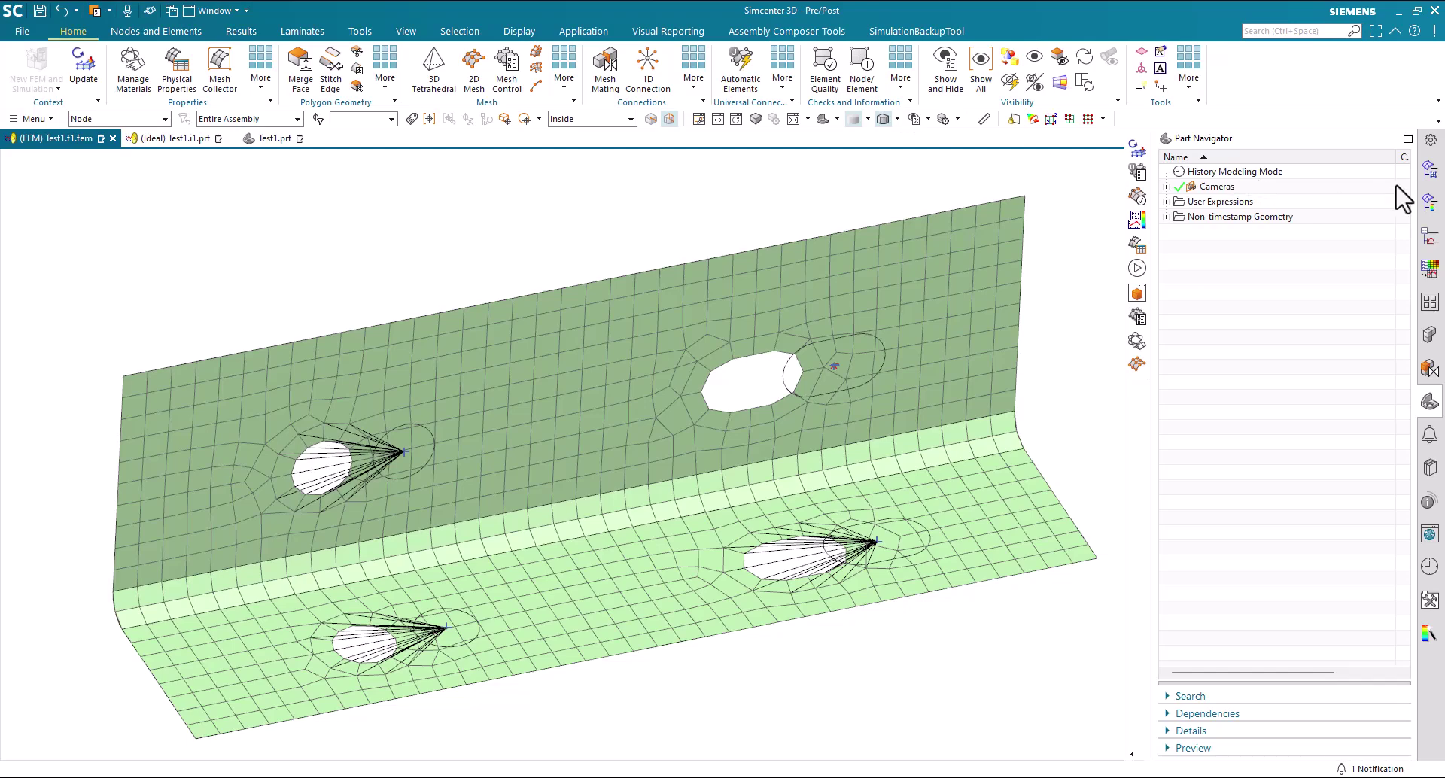
click(1430, 170)
click(76, 60)
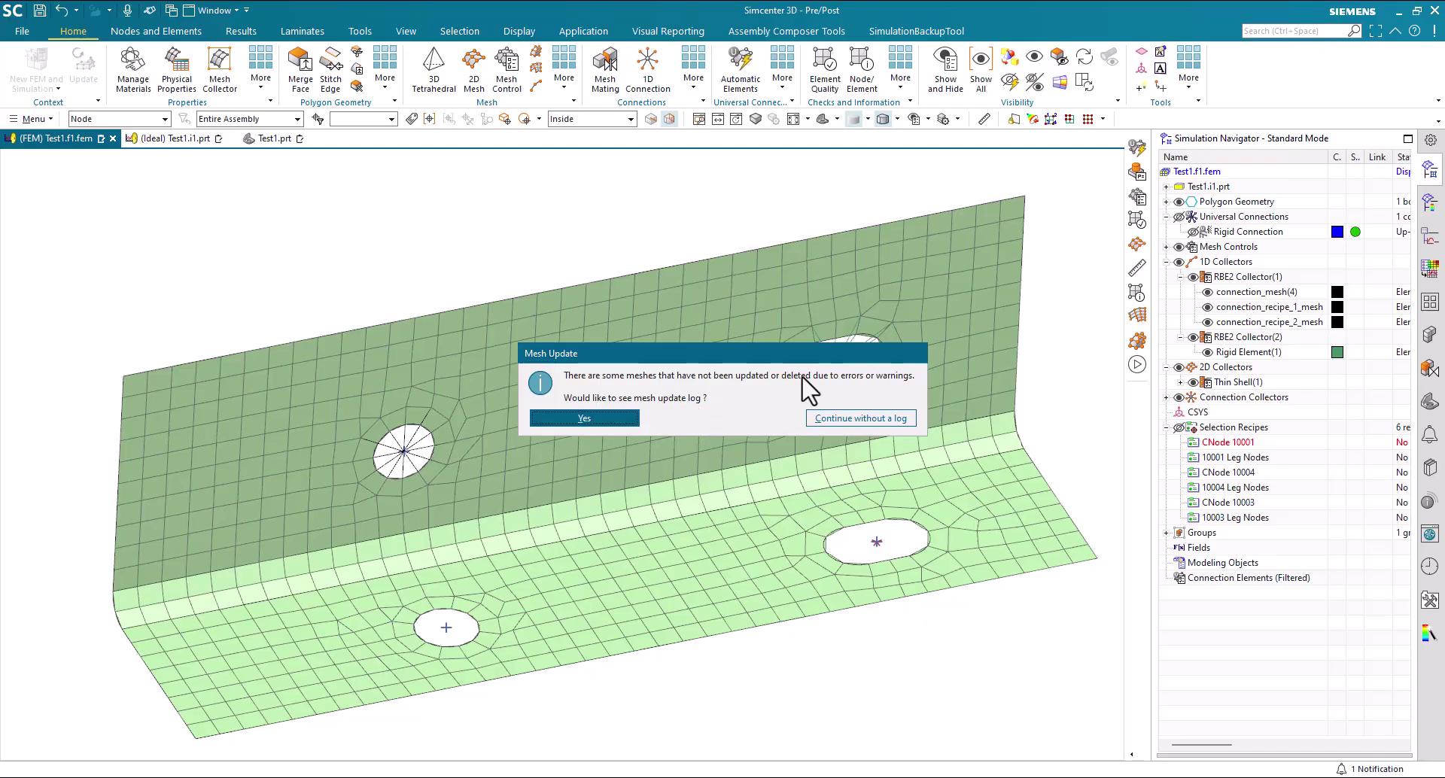
click(898, 419)
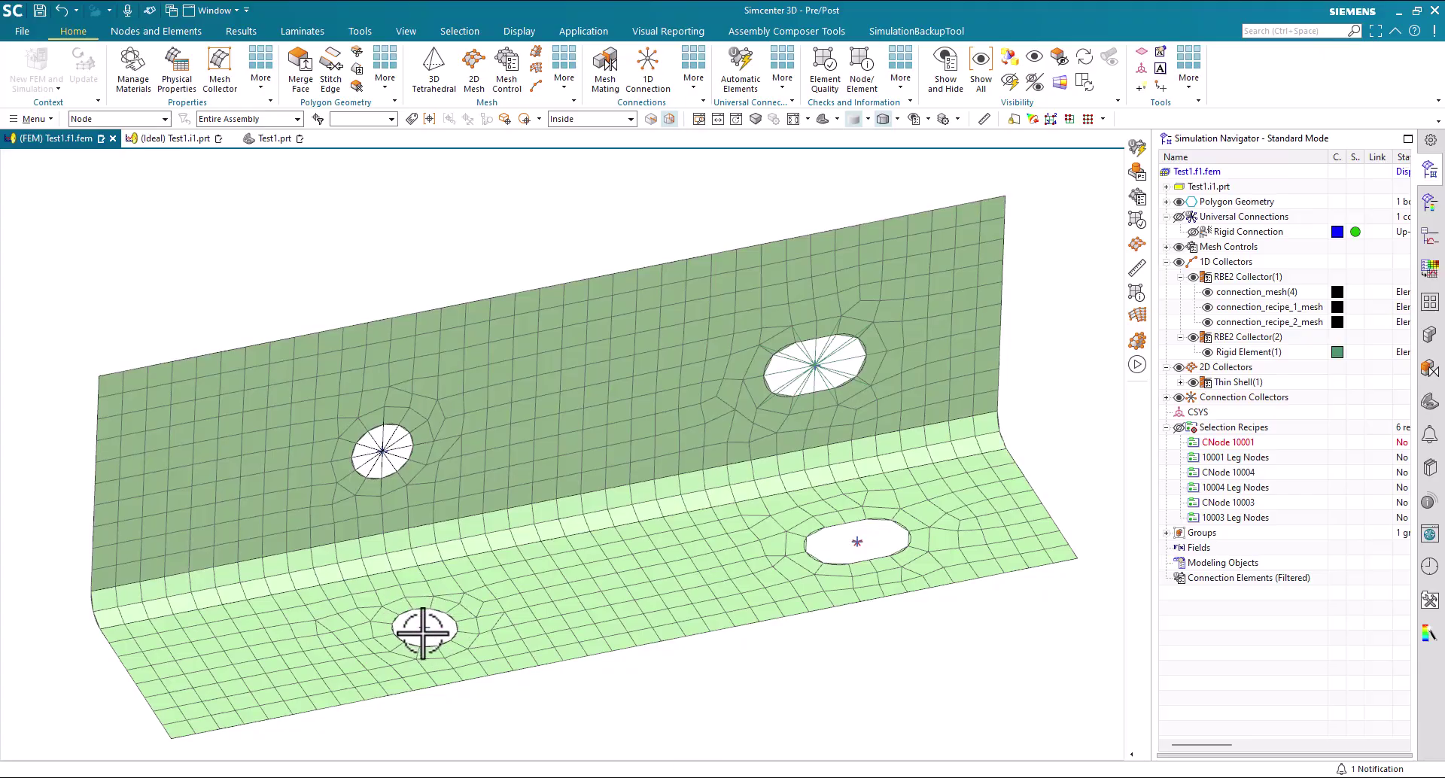
middle_drag(422, 612, 422, 608)
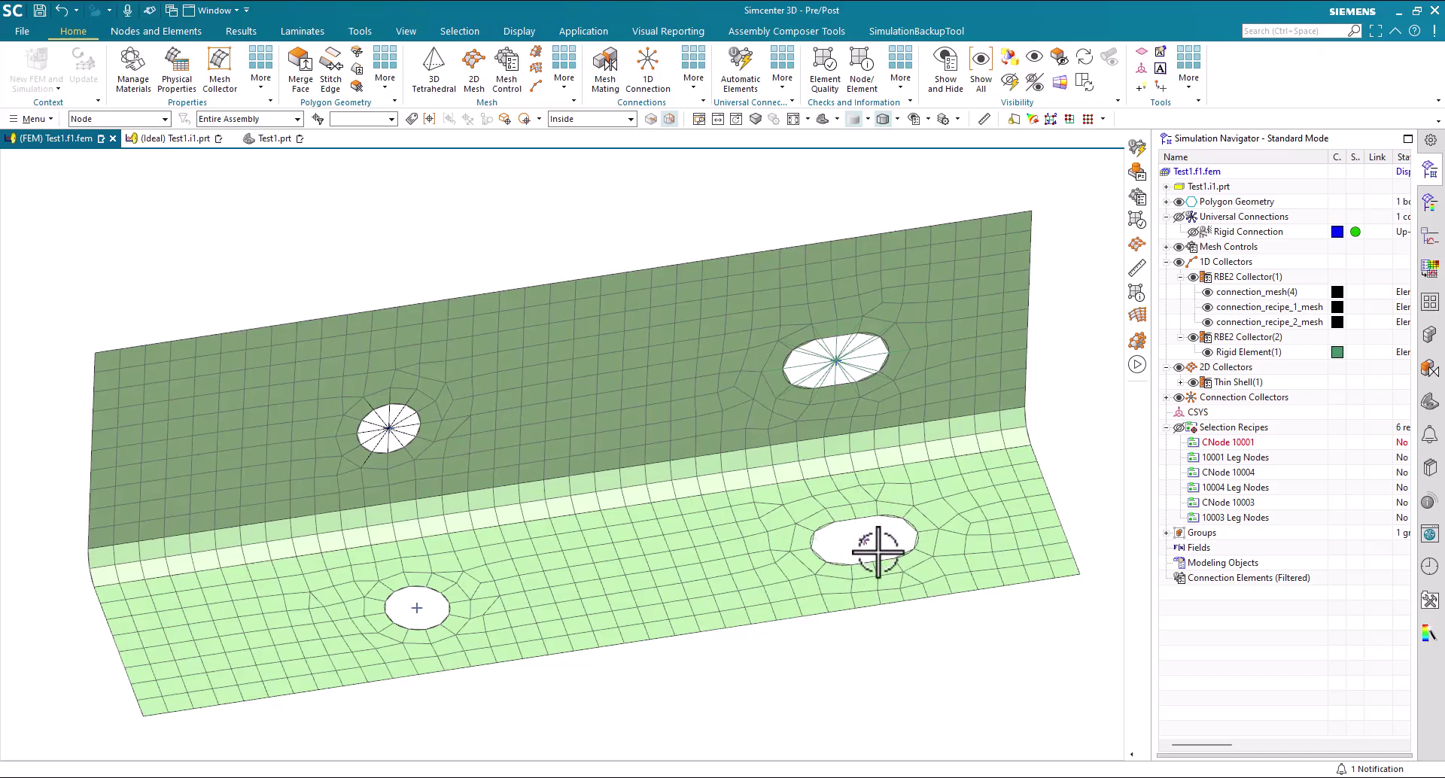
Open connection_recipe_1_mesh for editing on the updated mesh, check its source and target selections, and cancel without changes.
click(1262, 308)
right_click(1264, 309)
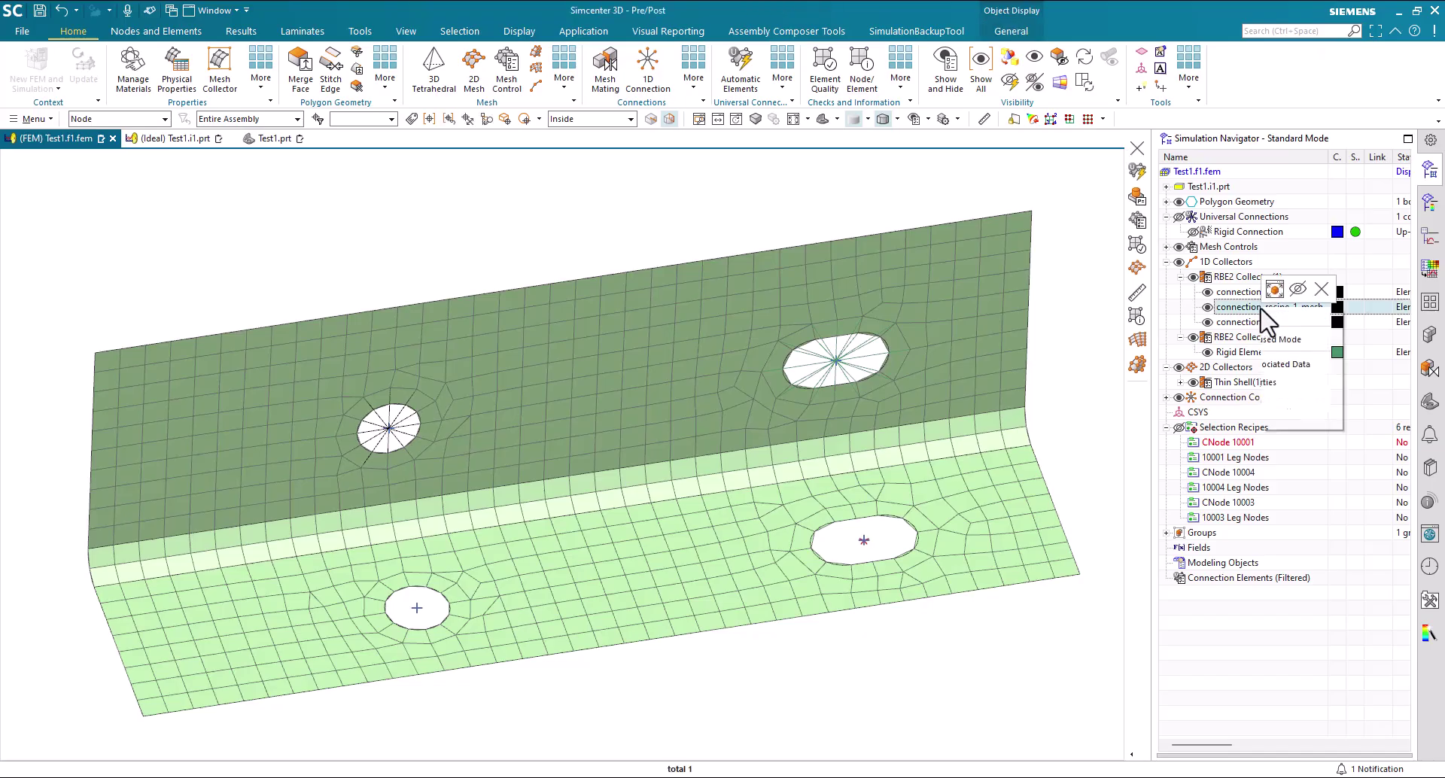
click(1288, 343)
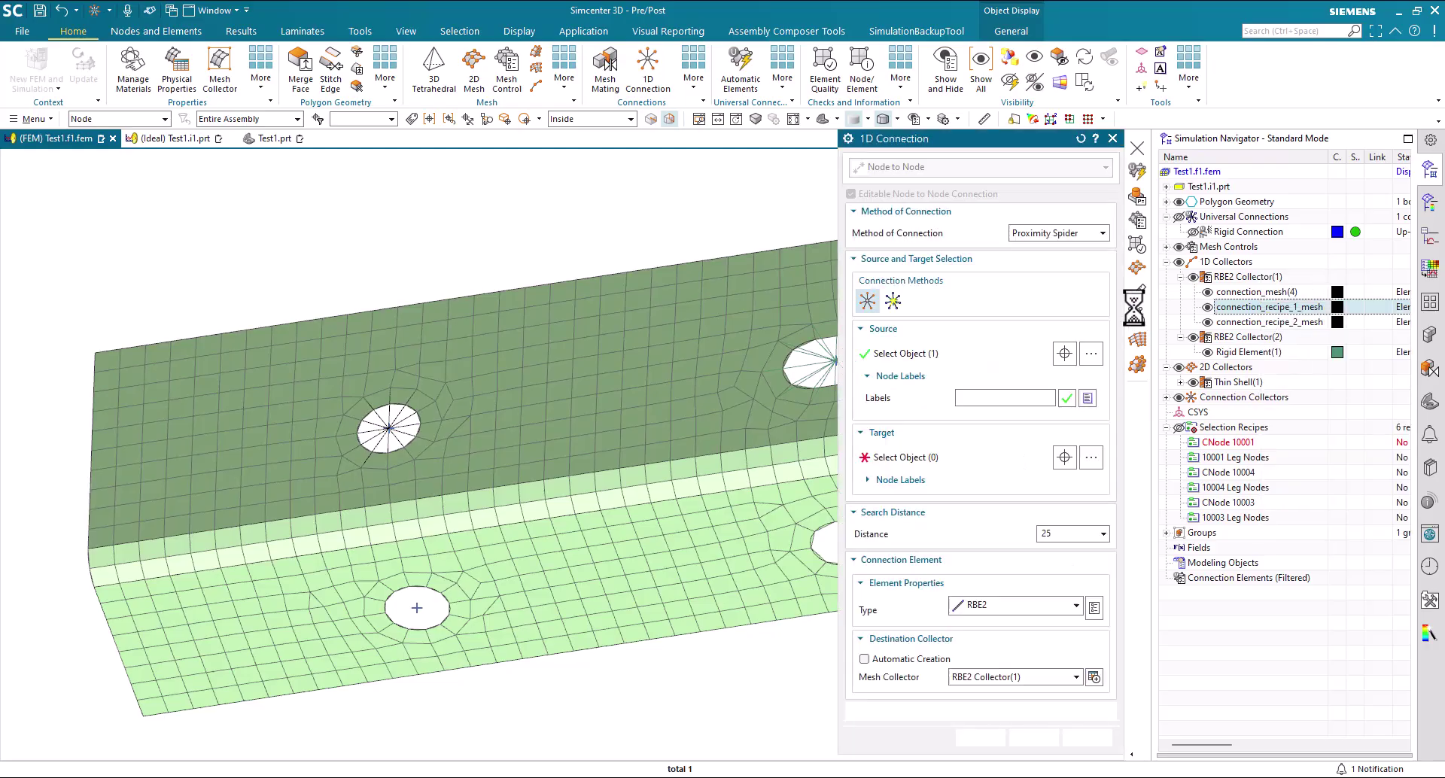
shift+middle_drag(759, 270, 632, 271)
click(933, 353)
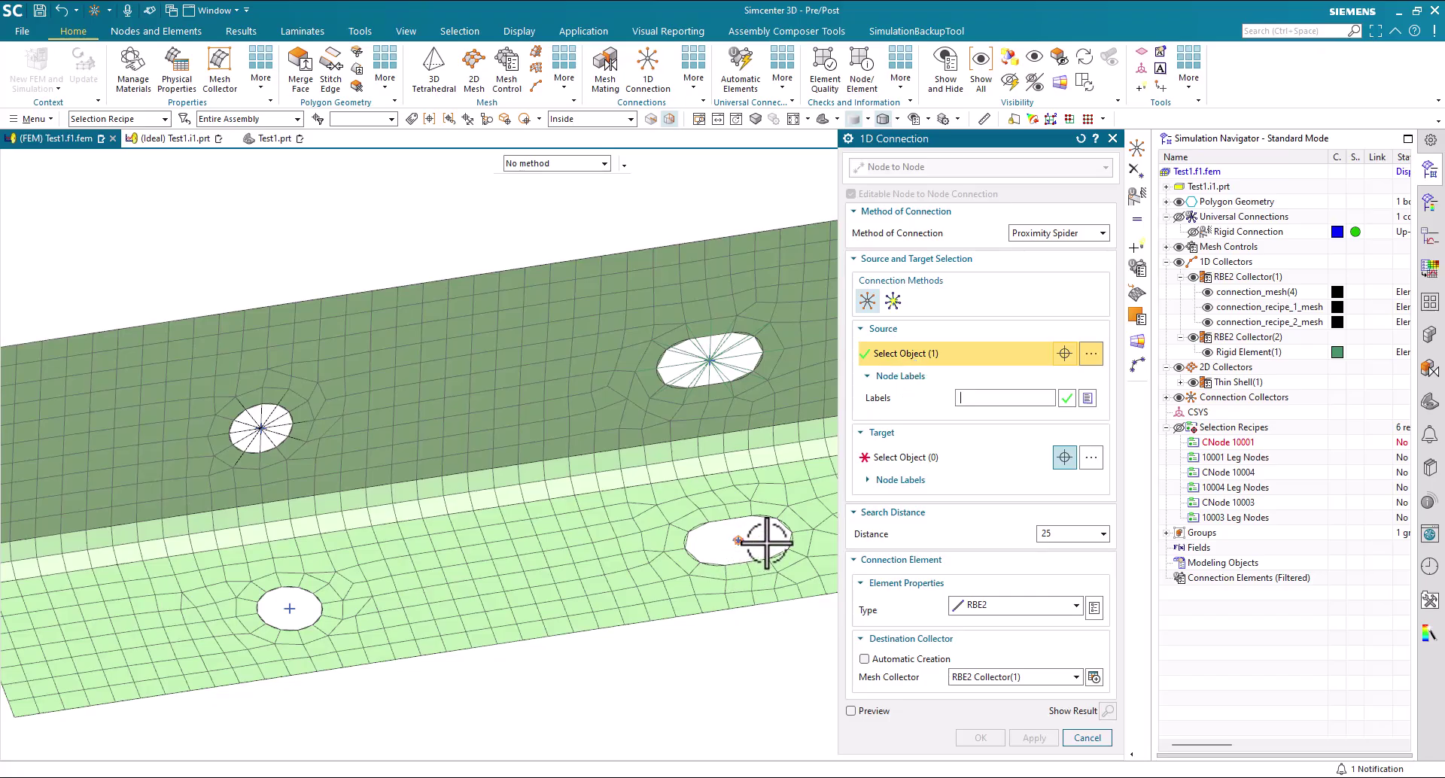
click(901, 458)
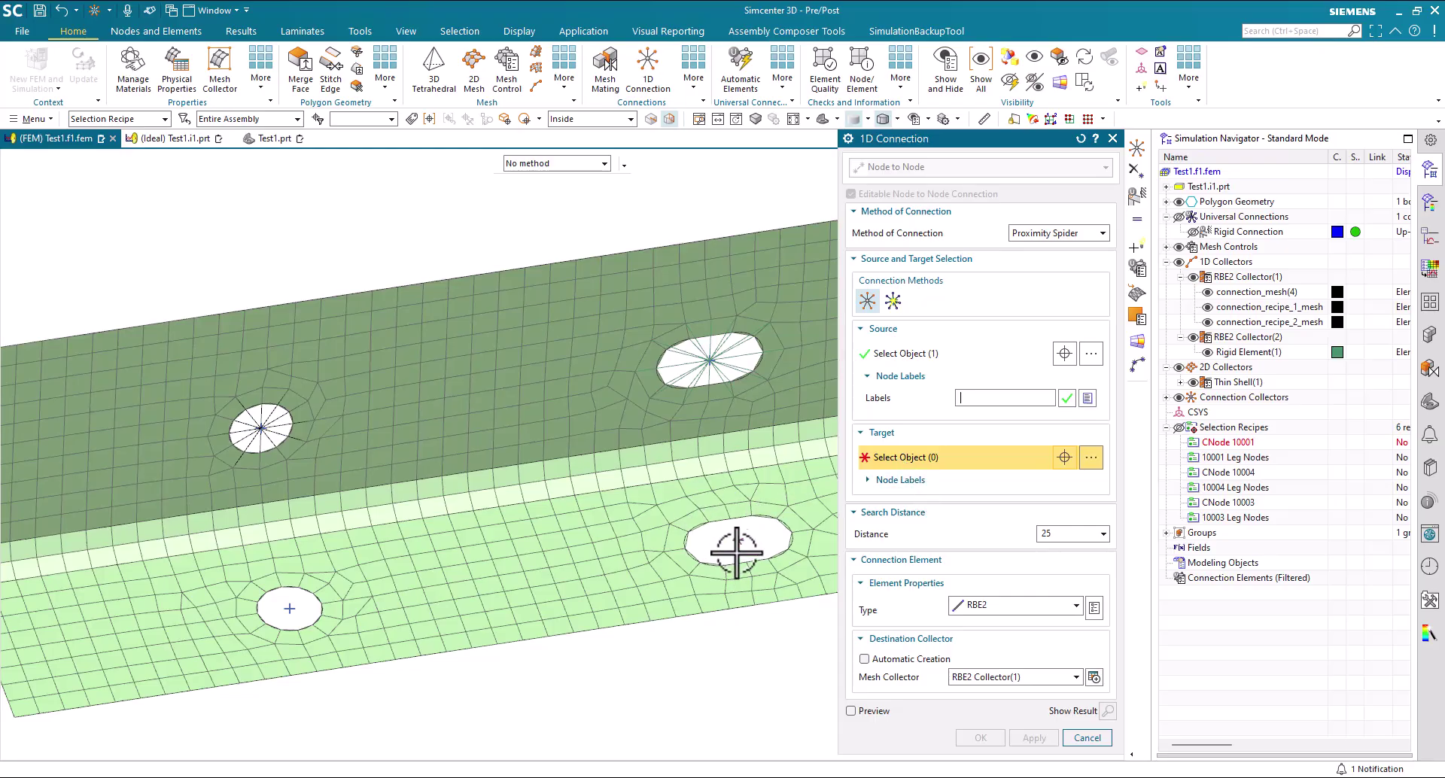
click(1086, 738)
Highlight connection_recipe_2_mesh, open it for editing to check which selection recipes serve as its source and target, and cancel without changes.
middle_drag(1025, 674, 1253, 316)
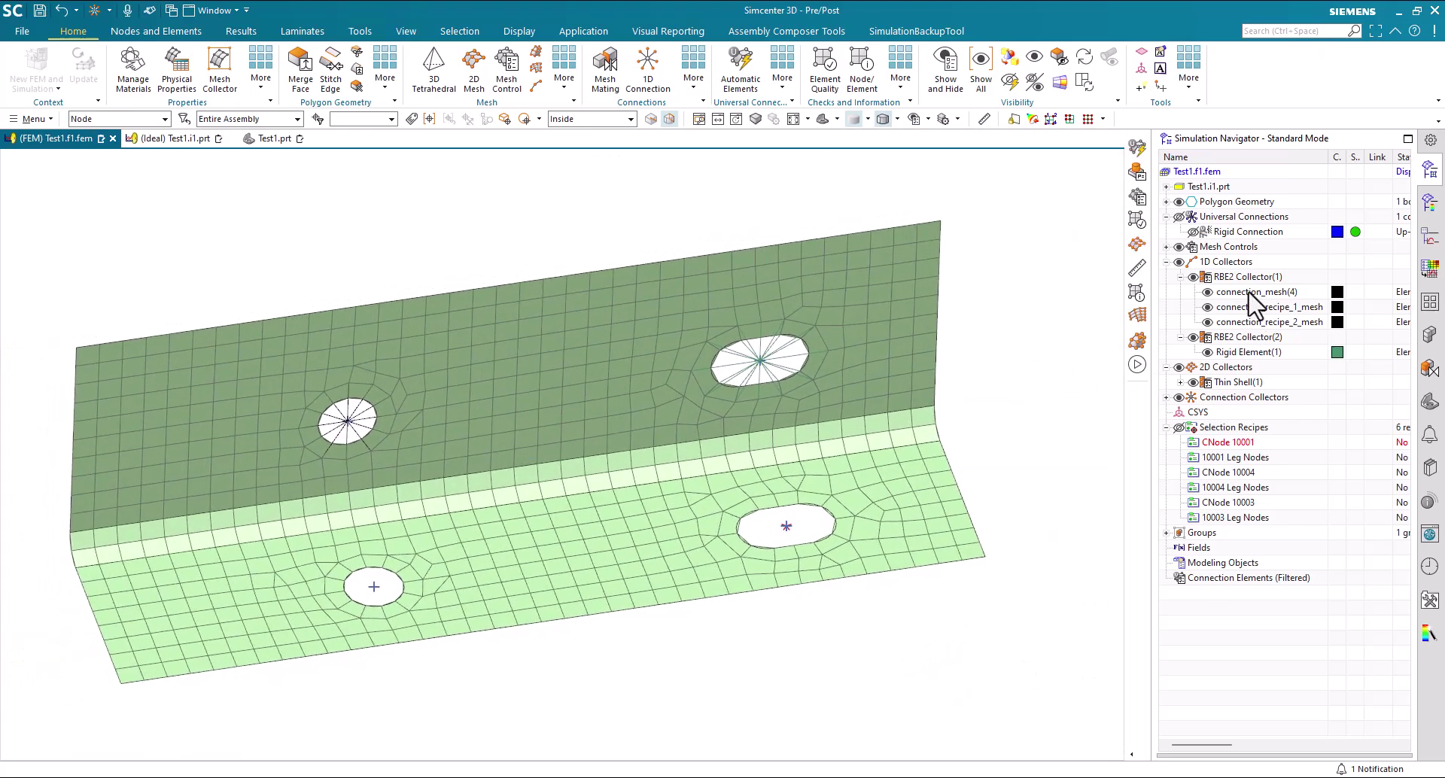
click(1248, 293)
click(1252, 322)
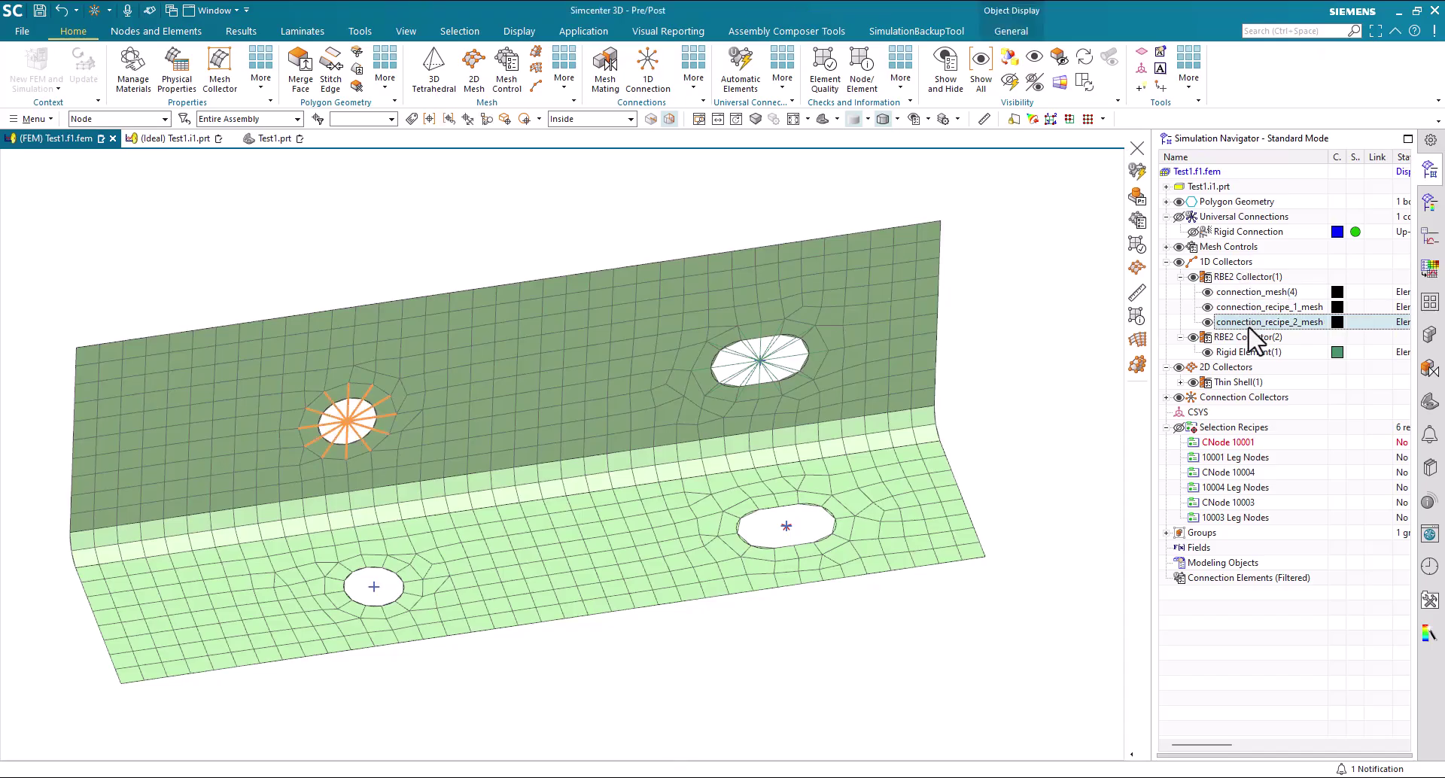
middle_drag(1053, 369, 398, 451)
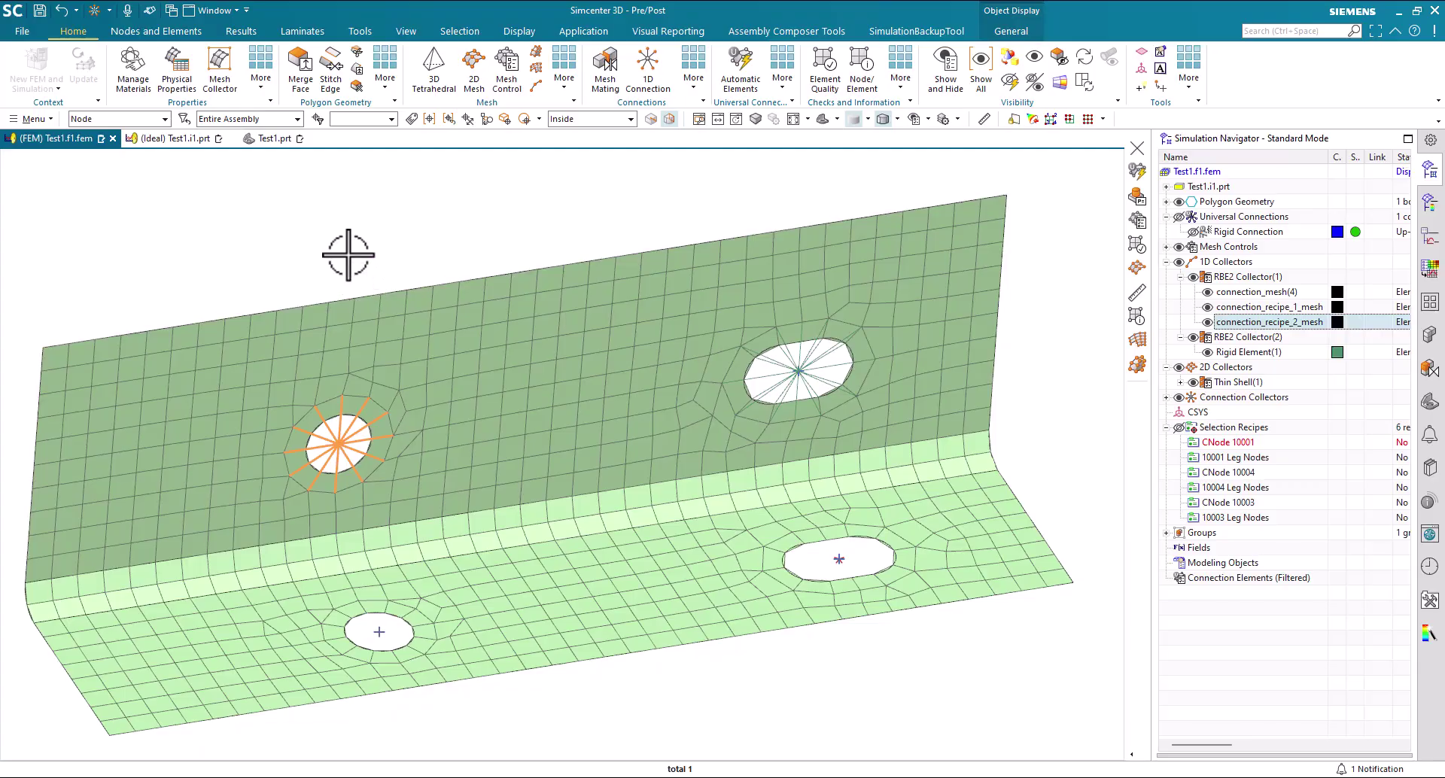
middle_drag(348, 255, 349, 257)
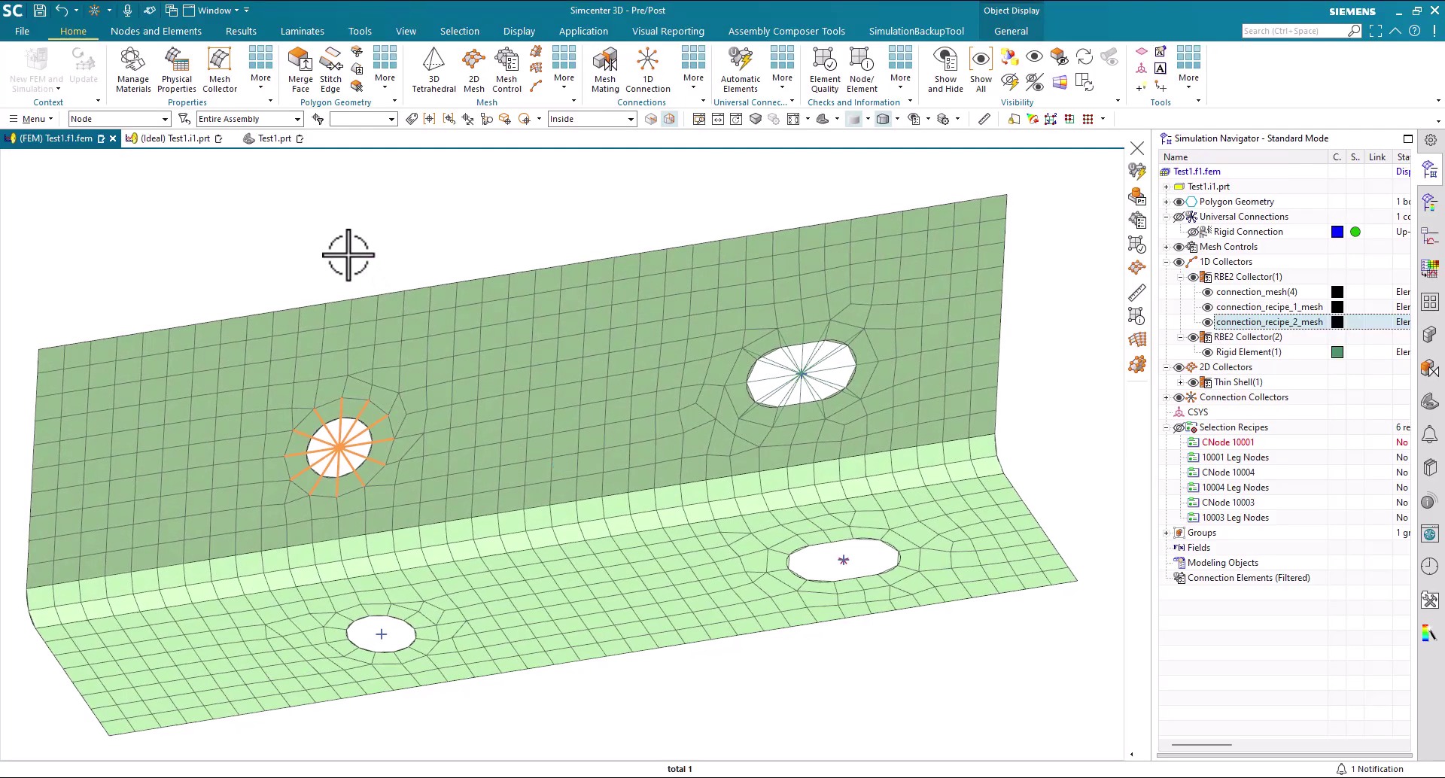
right_click(1231, 322)
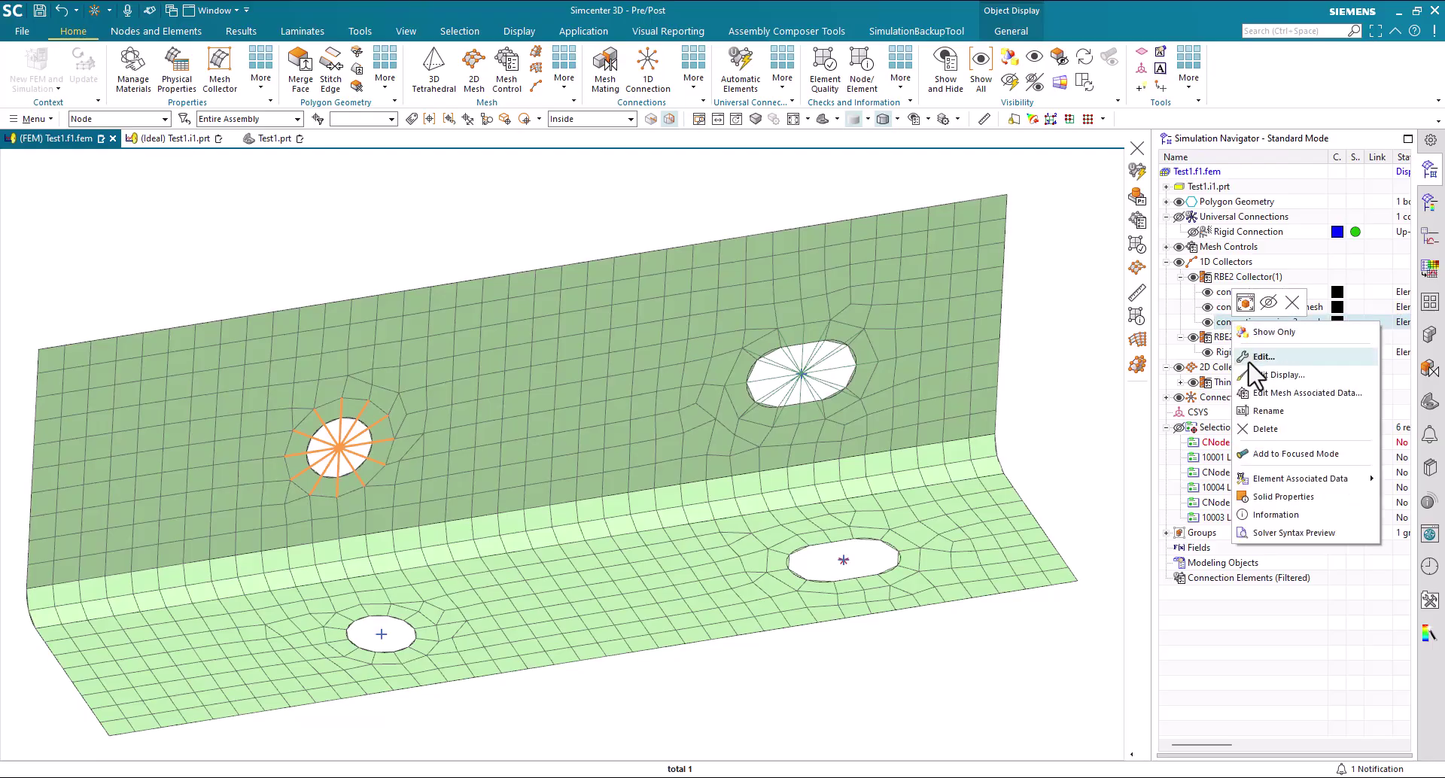
click(1263, 357)
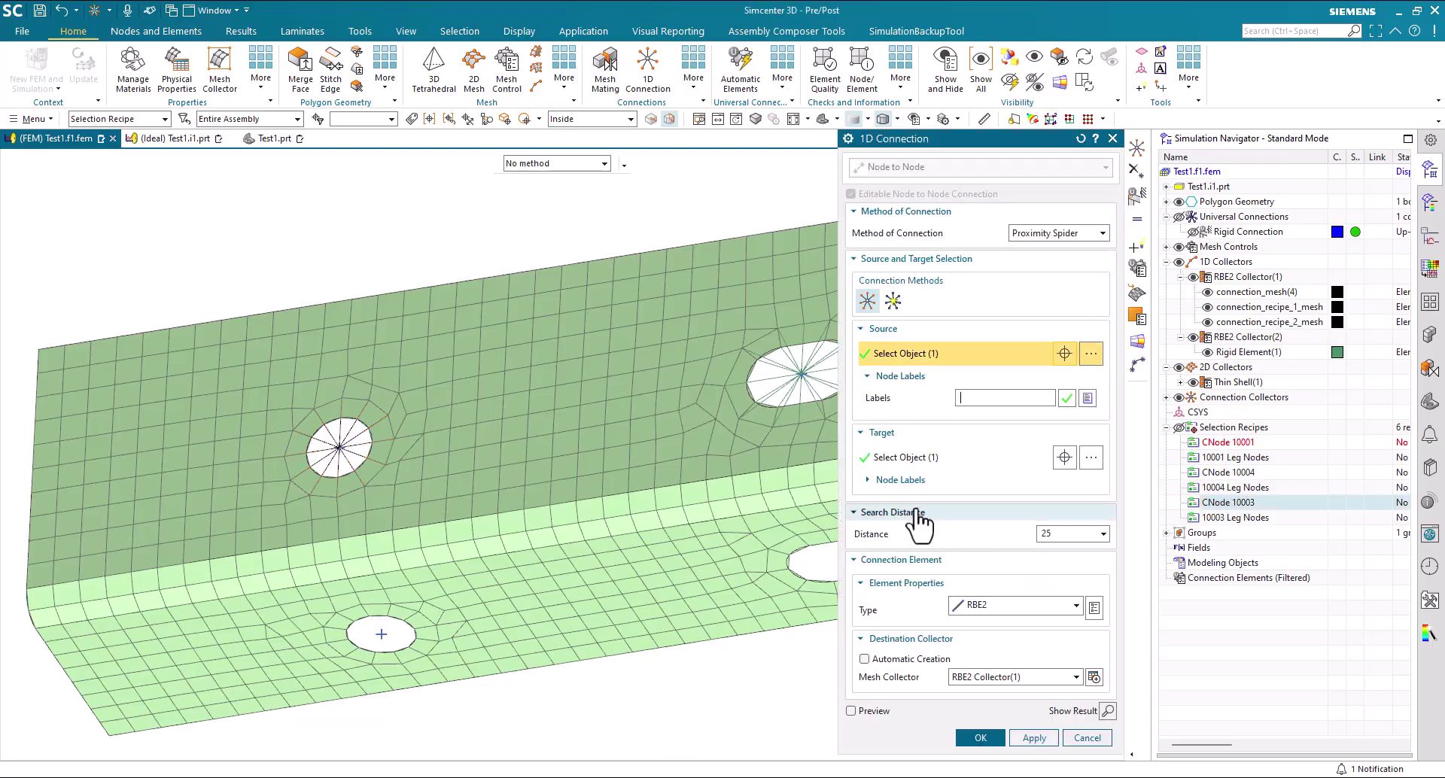
click(924, 459)
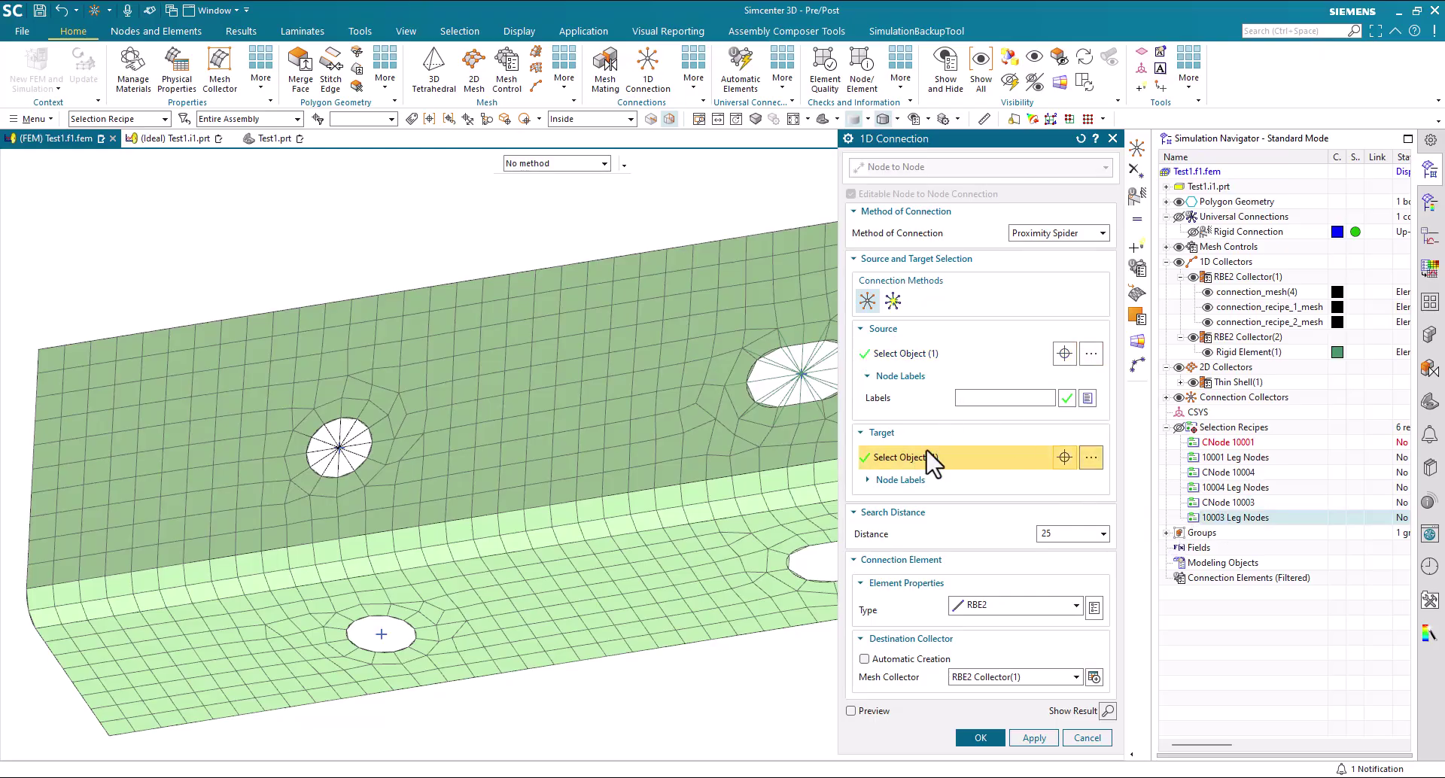
click(1086, 737)
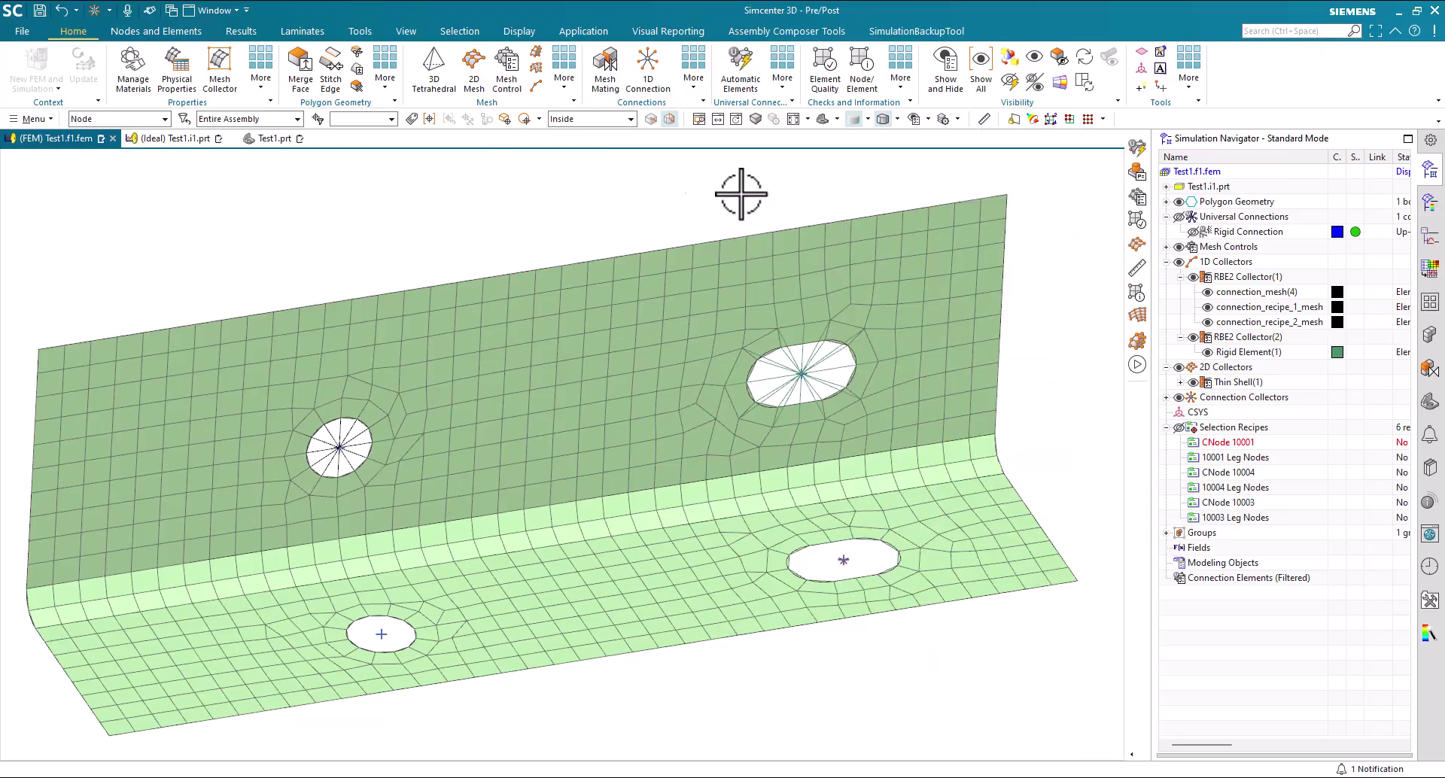
Show the Rigid Connection universal connection in the model and clear its selection.
click(1239, 231)
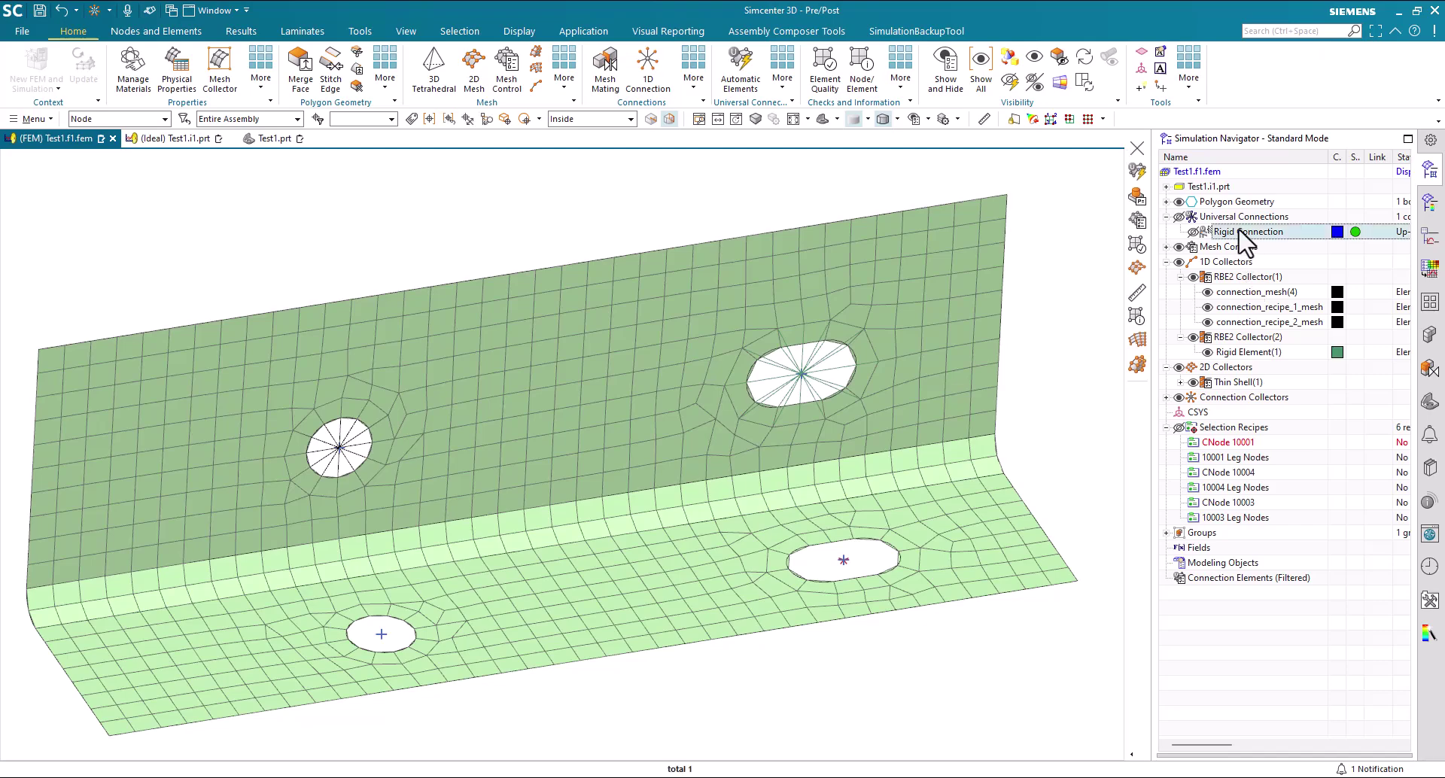
click(1193, 232)
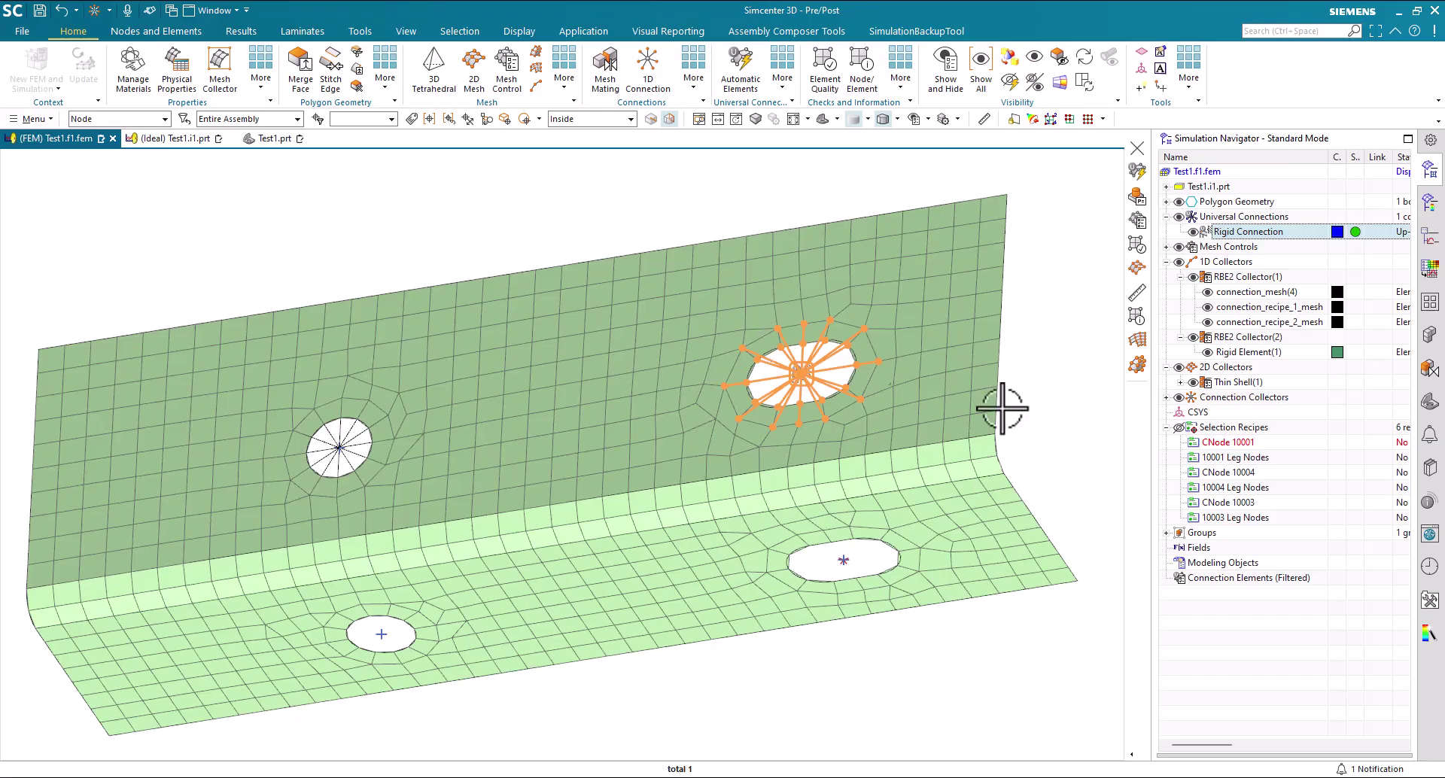
key(Escape)
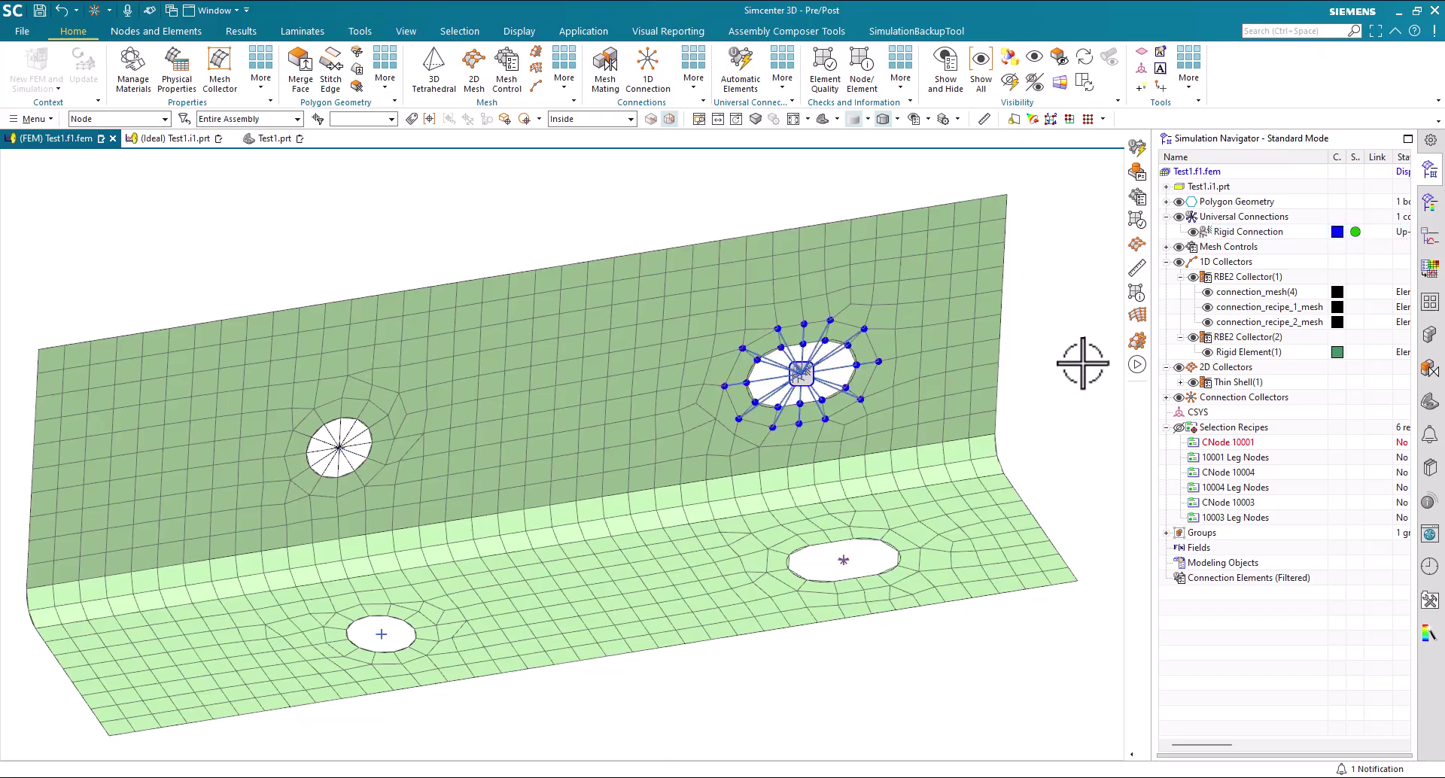